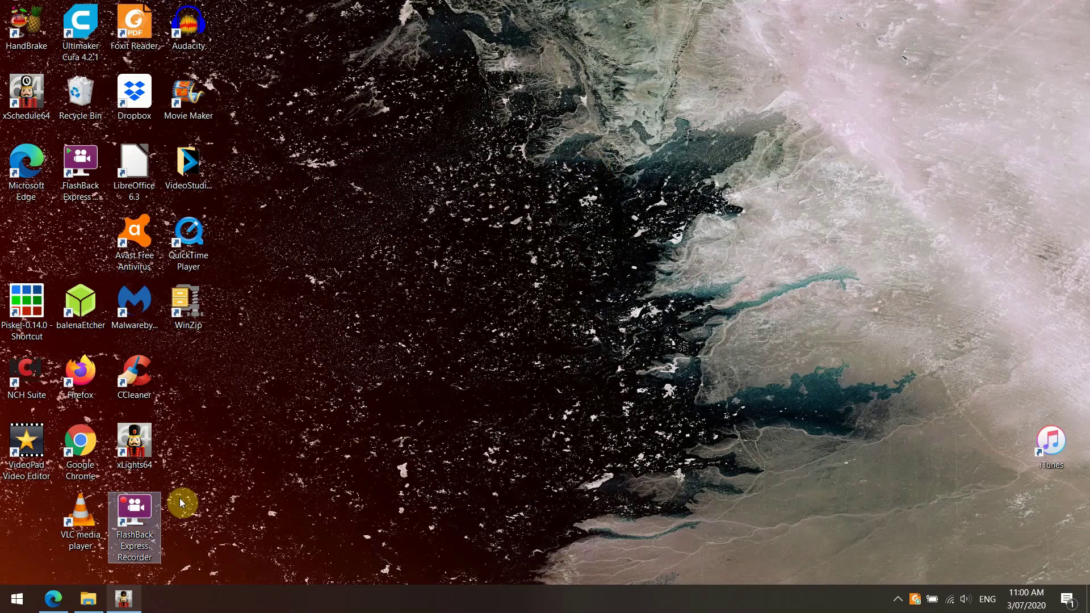
# - View the RGB Sequences home page in the browser, and the controllers and house layout in xLights
pyautogui.click(53, 597)
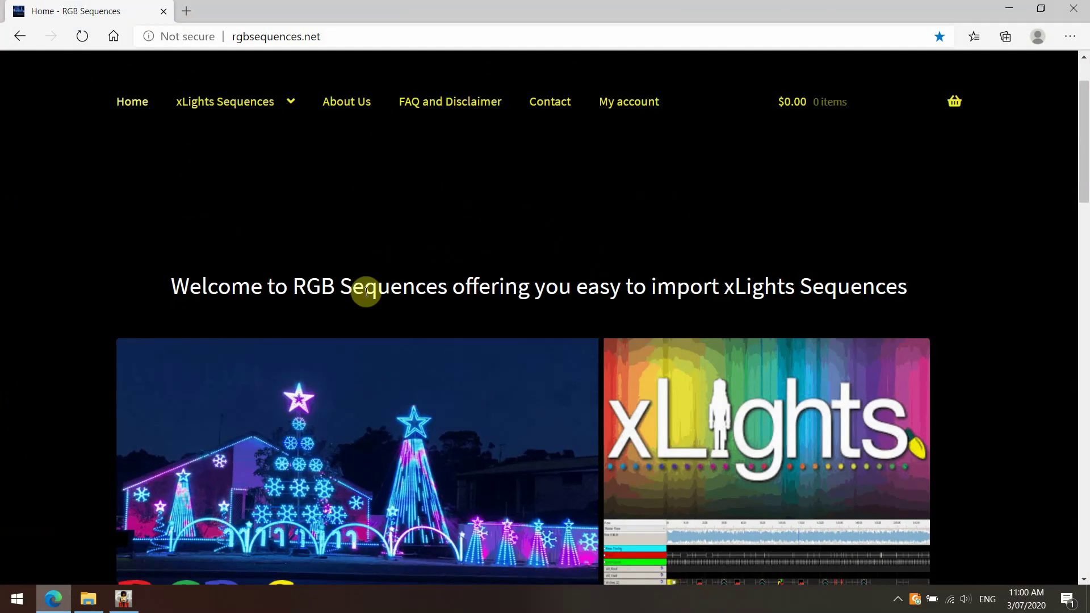
pyautogui.scroll(2, 380, 272)
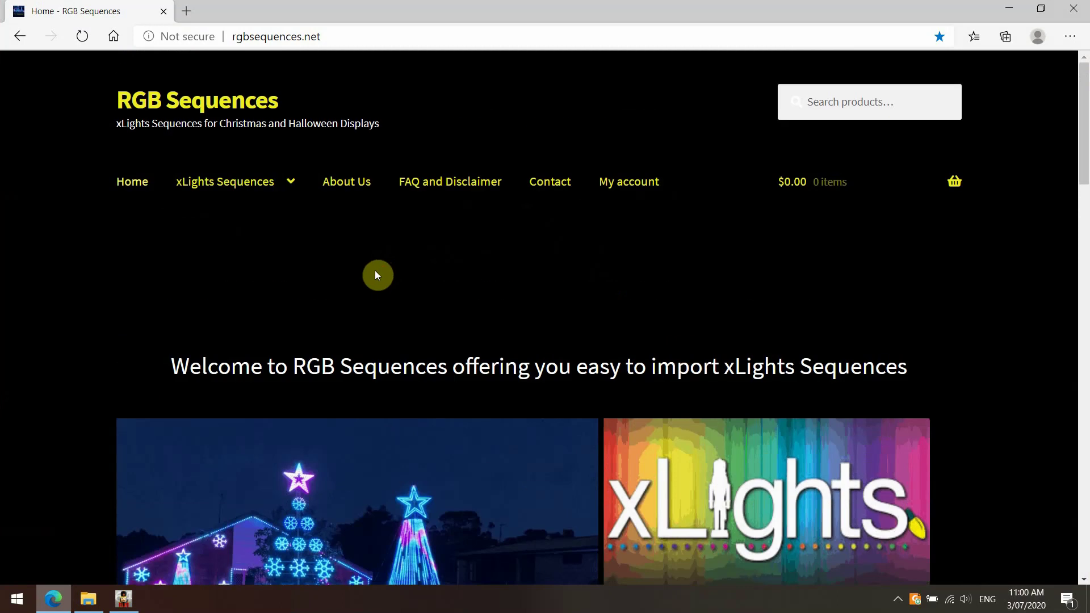
pyautogui.click(124, 599)
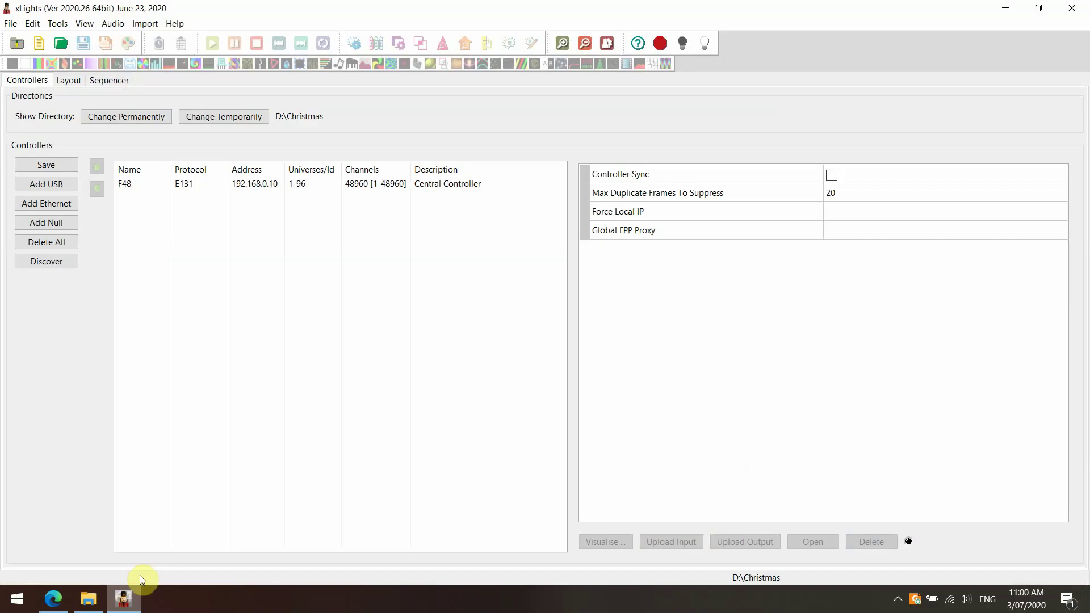
pyautogui.click(65, 81)
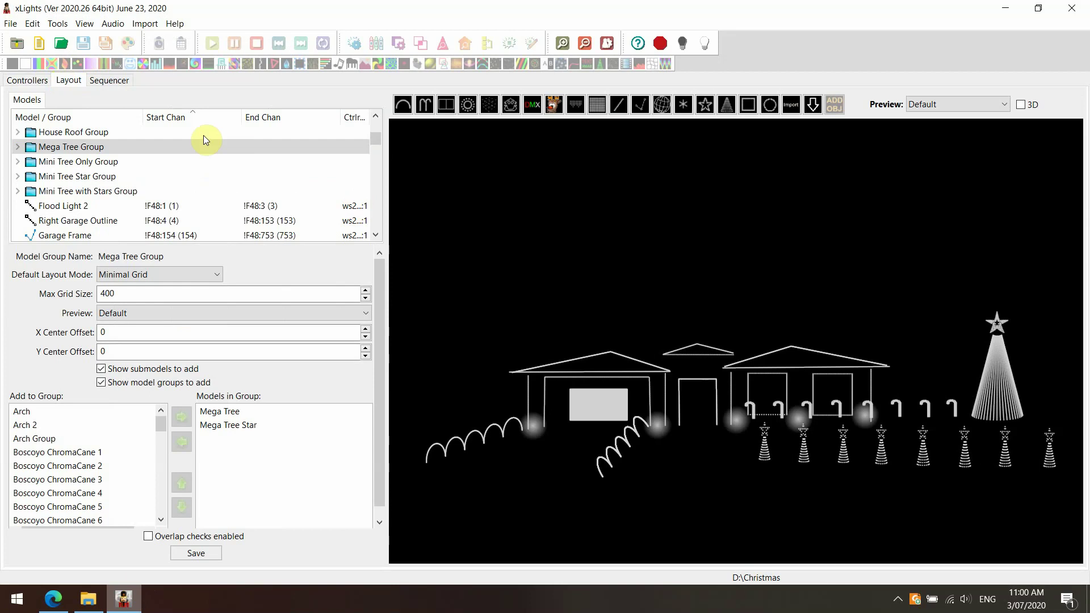
pyautogui.click(27, 81)
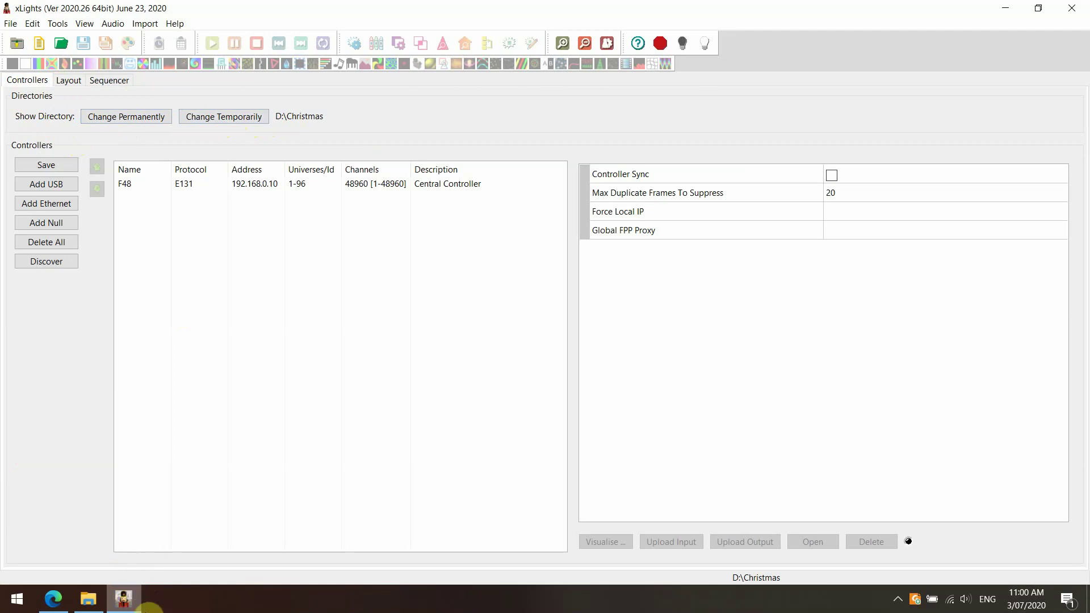
# - Switch to the browser, open the Rascal Flatts – Life Is A Highway (Disney Cars) product from the Christmas Sequences category, and read its description
pyautogui.click(48, 601)
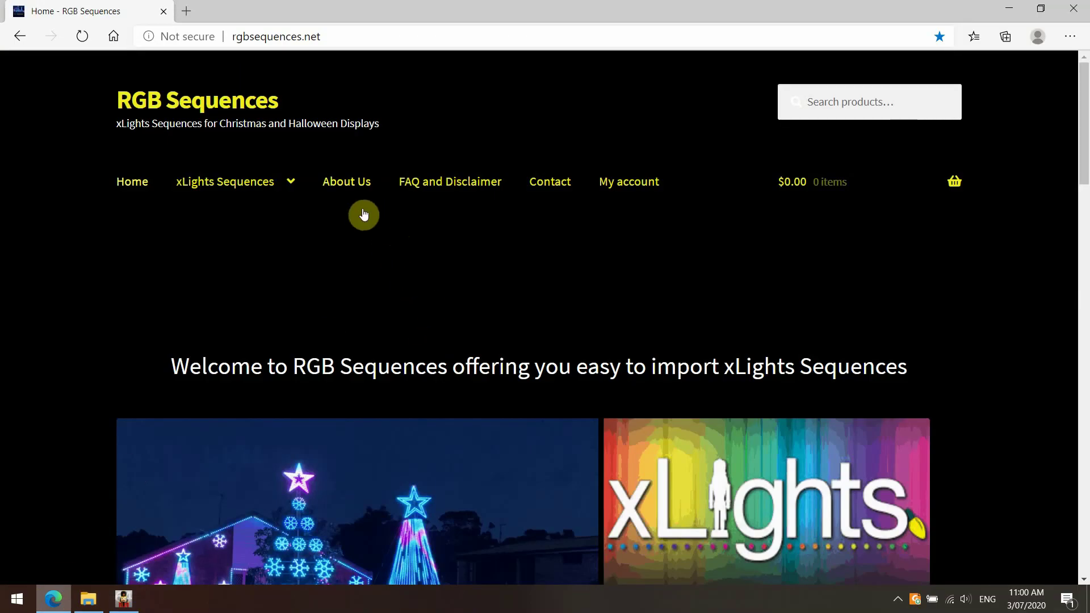
pyautogui.moveTo(239, 166)
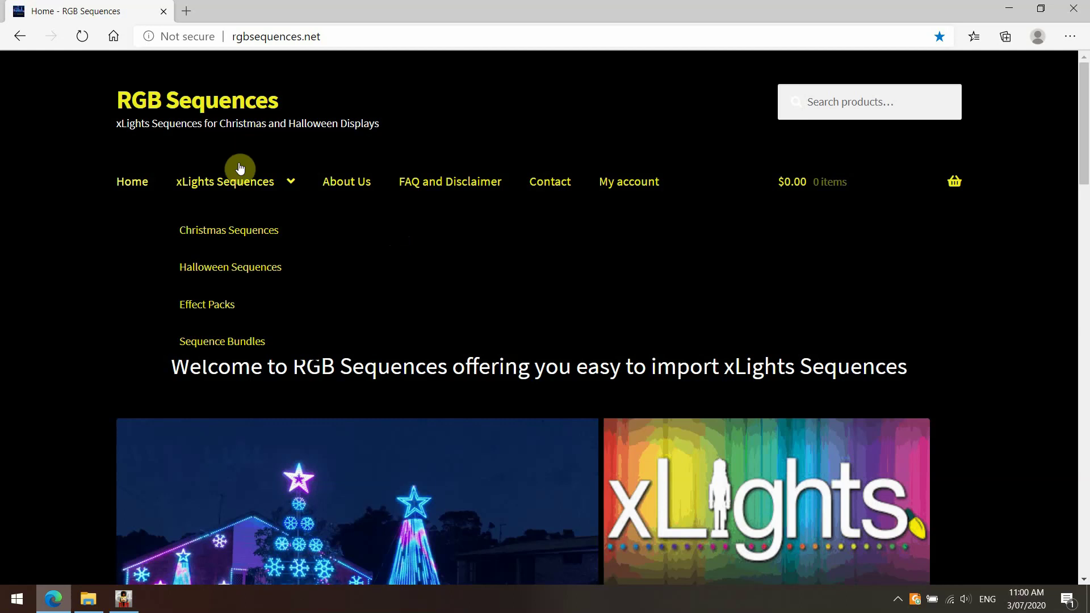
pyautogui.click(254, 234)
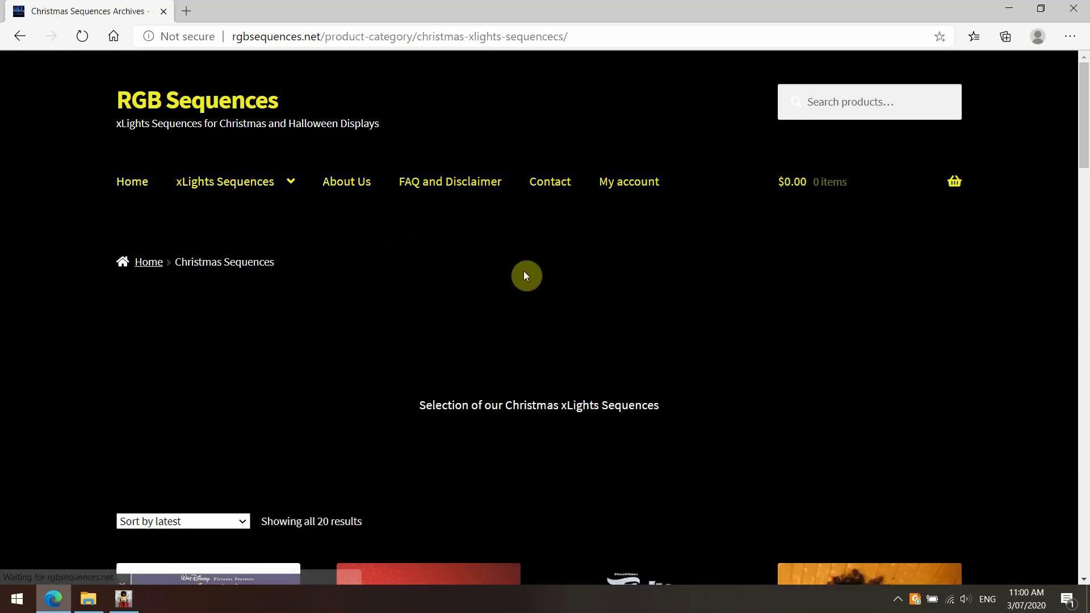
pyautogui.scroll(-6, 522, 272)
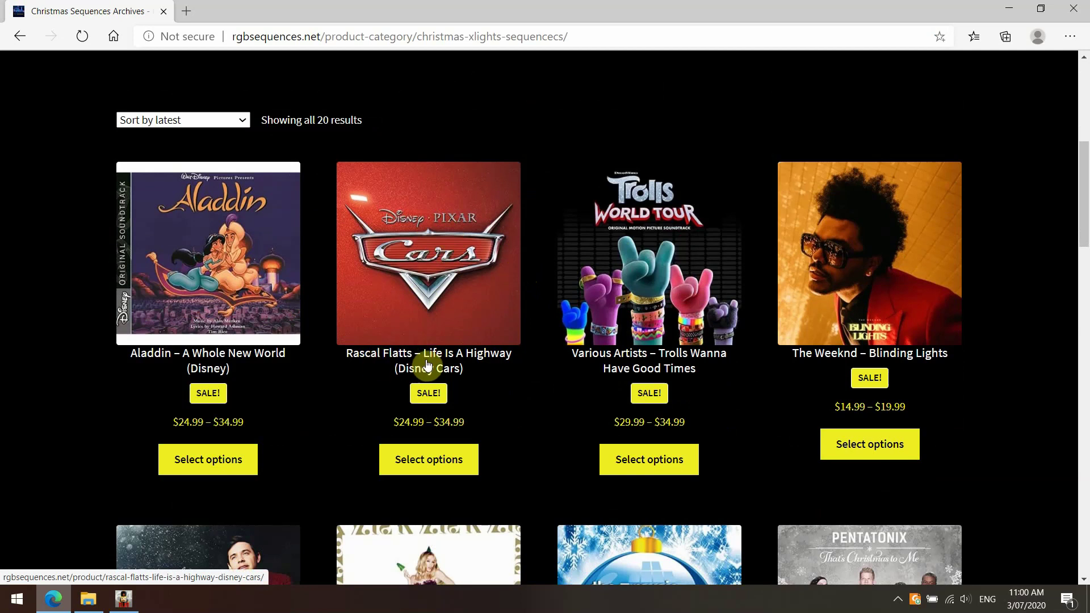
pyautogui.scroll(-2, 426, 346)
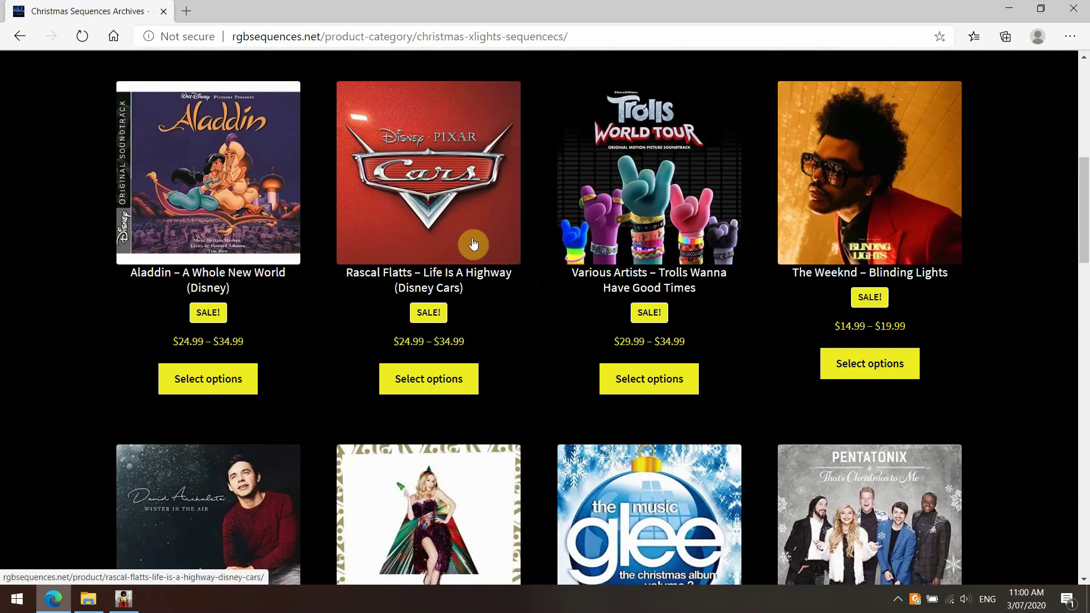
pyautogui.click(466, 199)
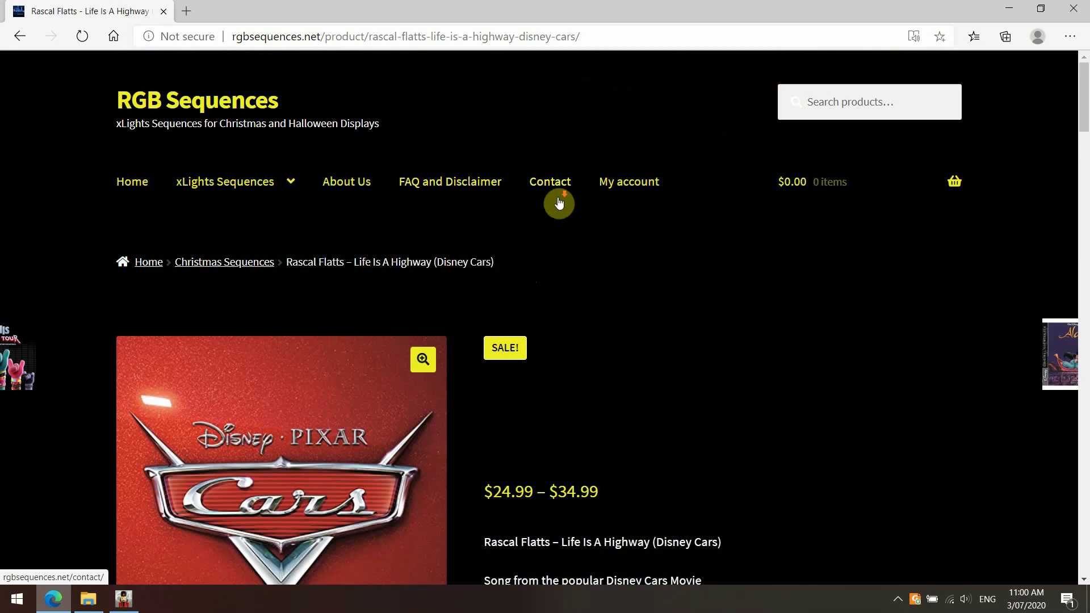
pyautogui.scroll(-5, 554, 202)
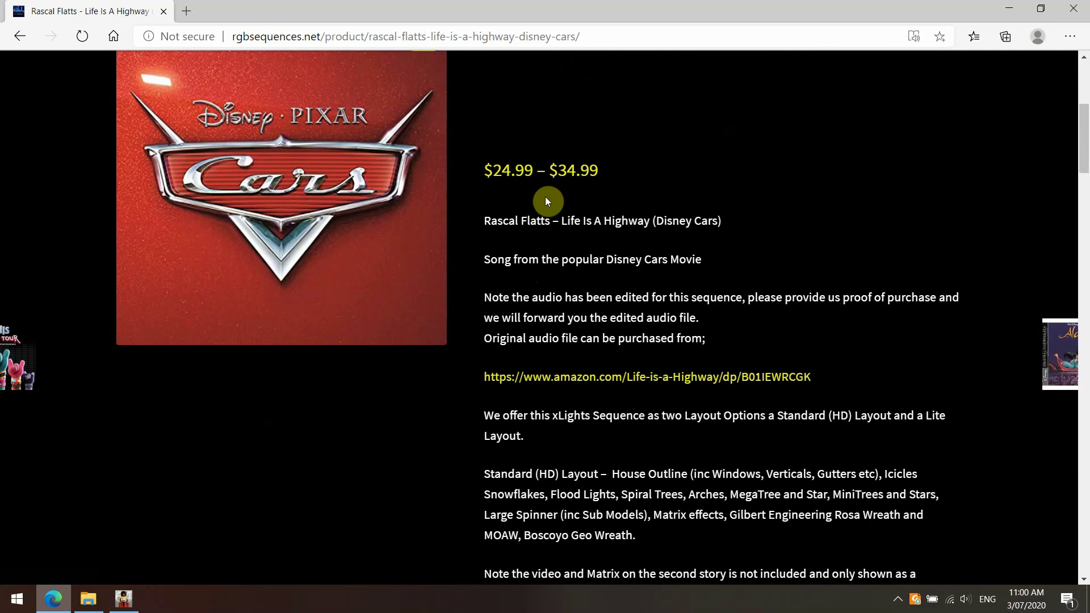
pyautogui.scroll(1, 541, 210)
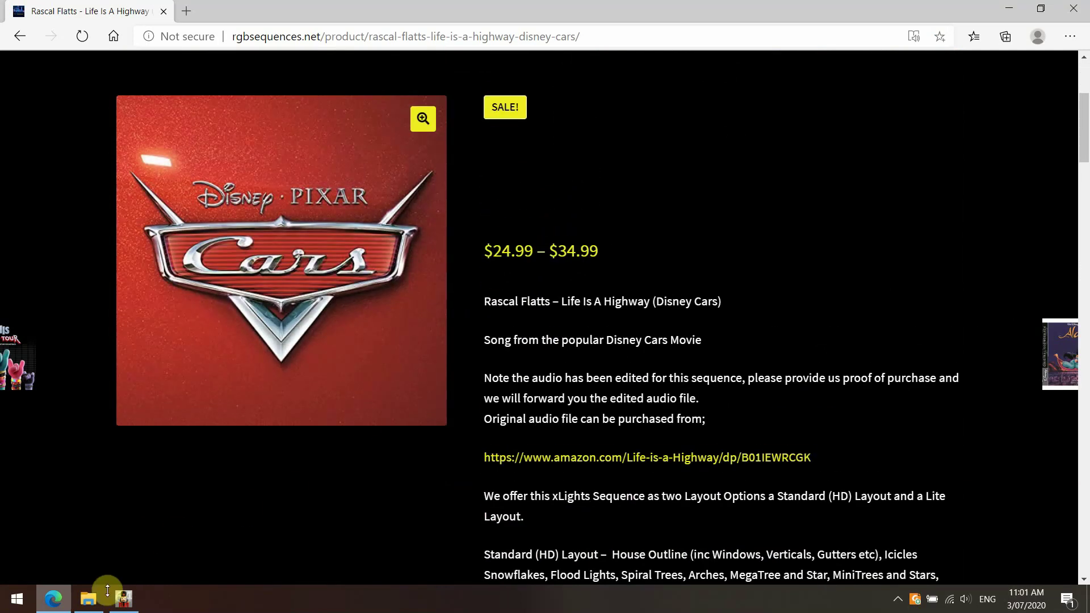
# - Switch to xLights and show the house layout with a wider preview area
pyautogui.click(88, 604)
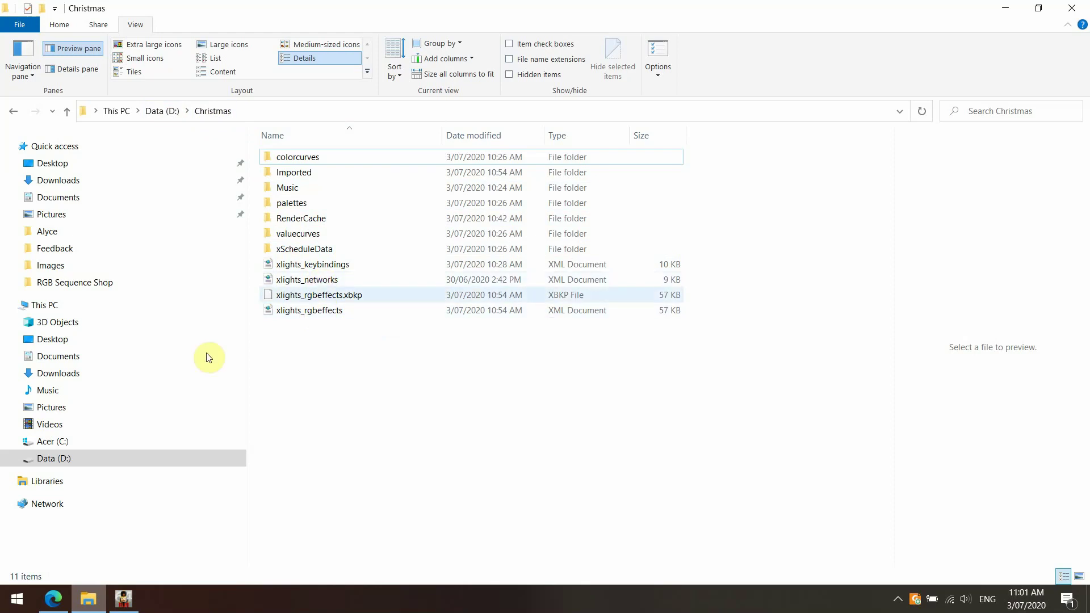
pyautogui.click(124, 599)
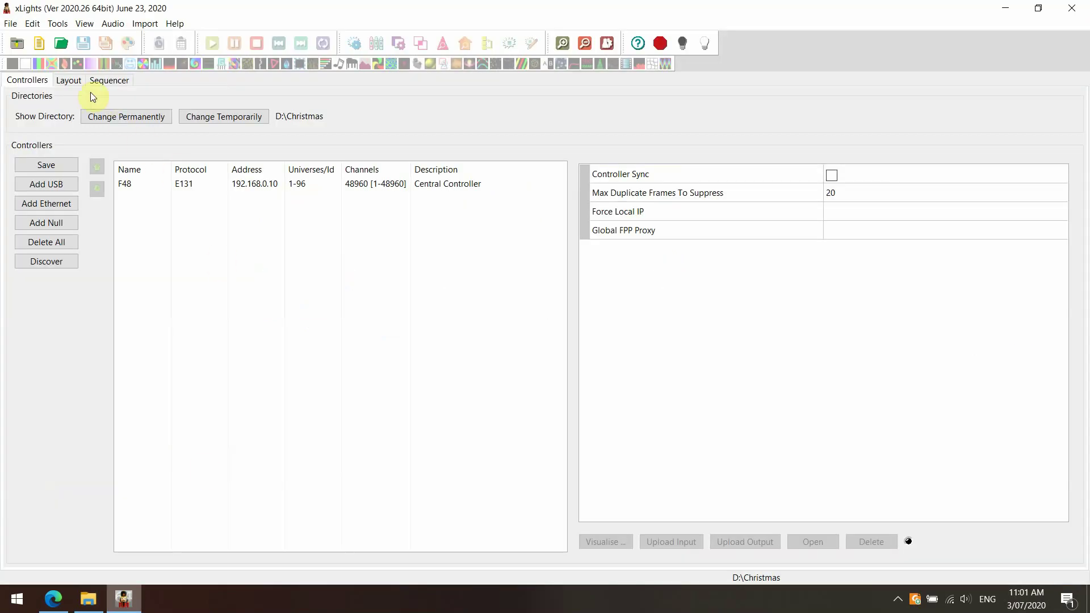
pyautogui.click(68, 80)
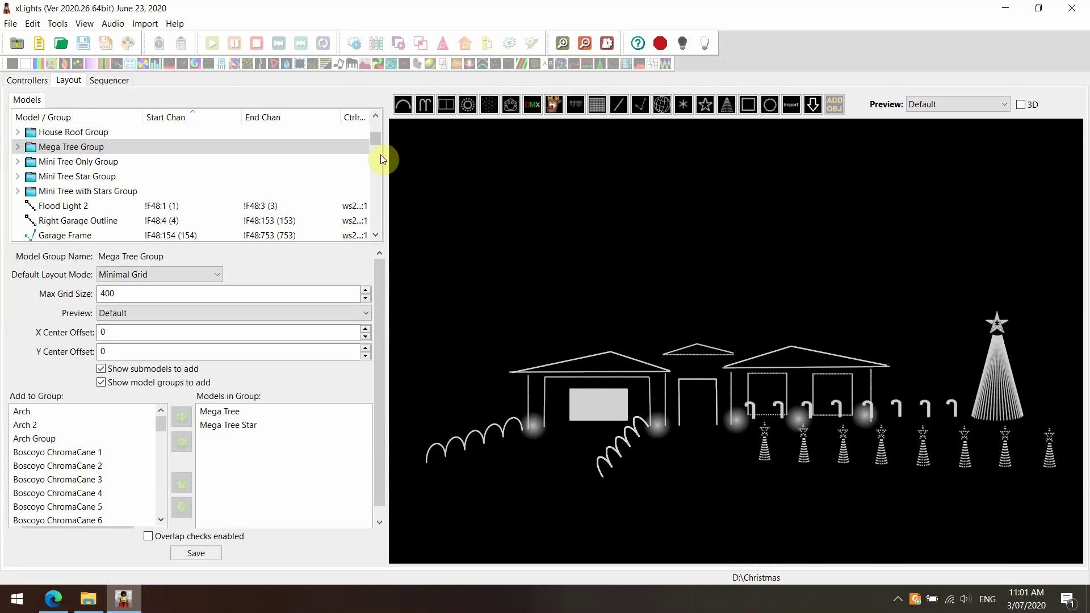
pyautogui.moveTo(385, 151); pyautogui.dragTo(327, 149)
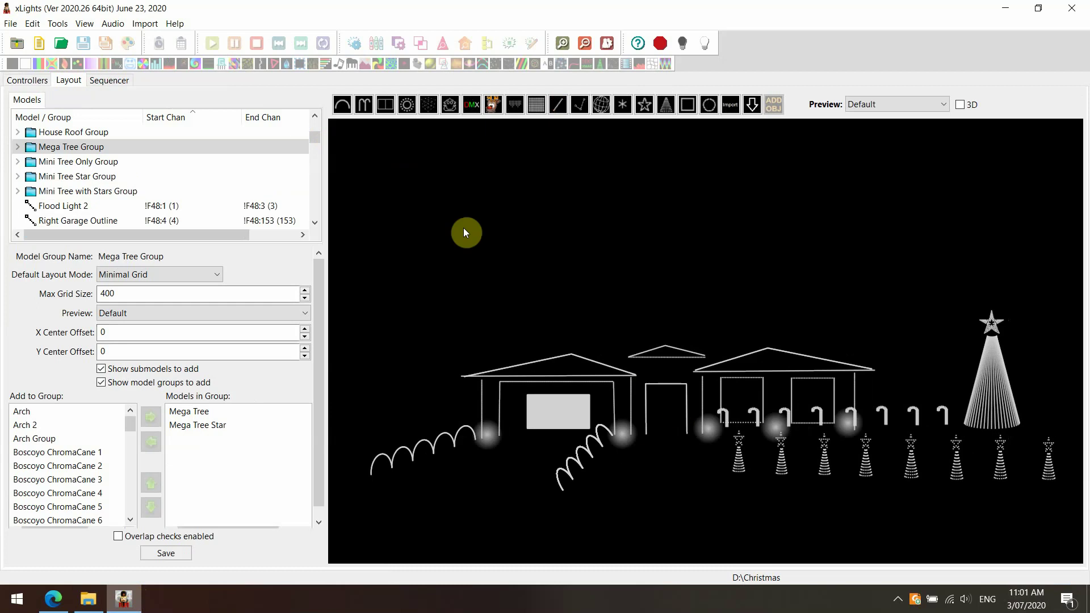
# - Switch to File Explorer and open the Imported folder inside the Christmas show folder
pyautogui.hotkey('alt', 'Tab')
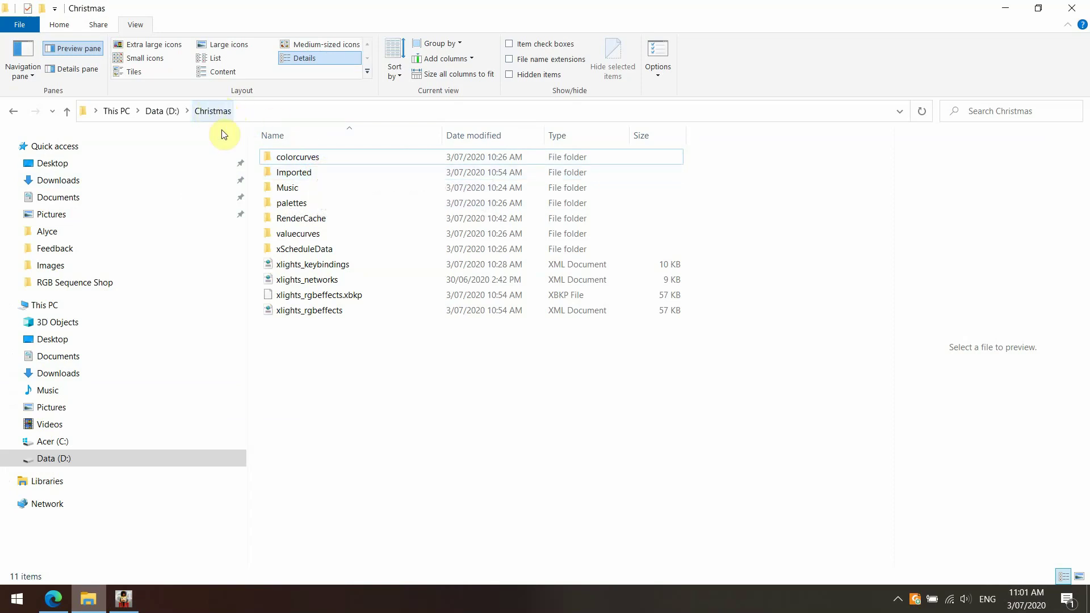
pyautogui.click(315, 172)
pyautogui.doubleClick(316, 173)
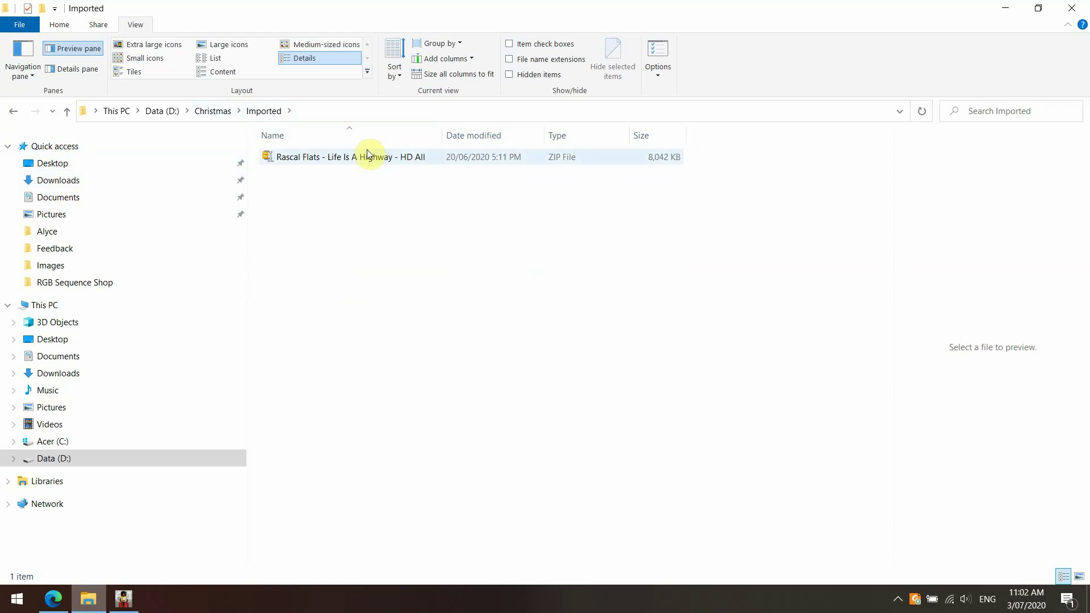
# - Create a new folder named "Rascal Flats" inside the Imported folder
pyautogui.rightClick(332, 198)
pyautogui.moveTo(457, 370)
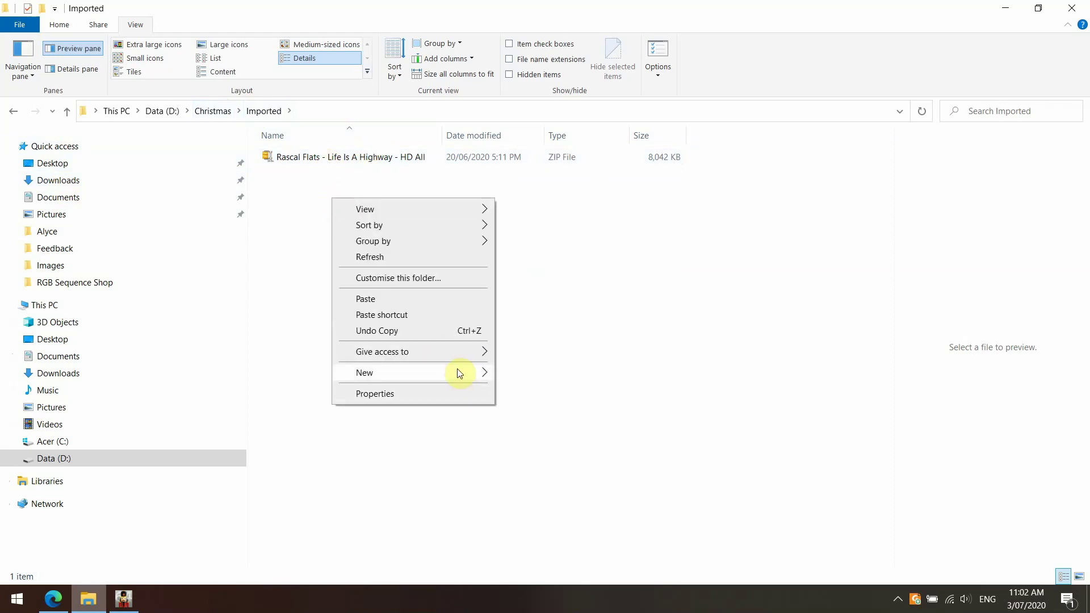
pyautogui.click(527, 374)
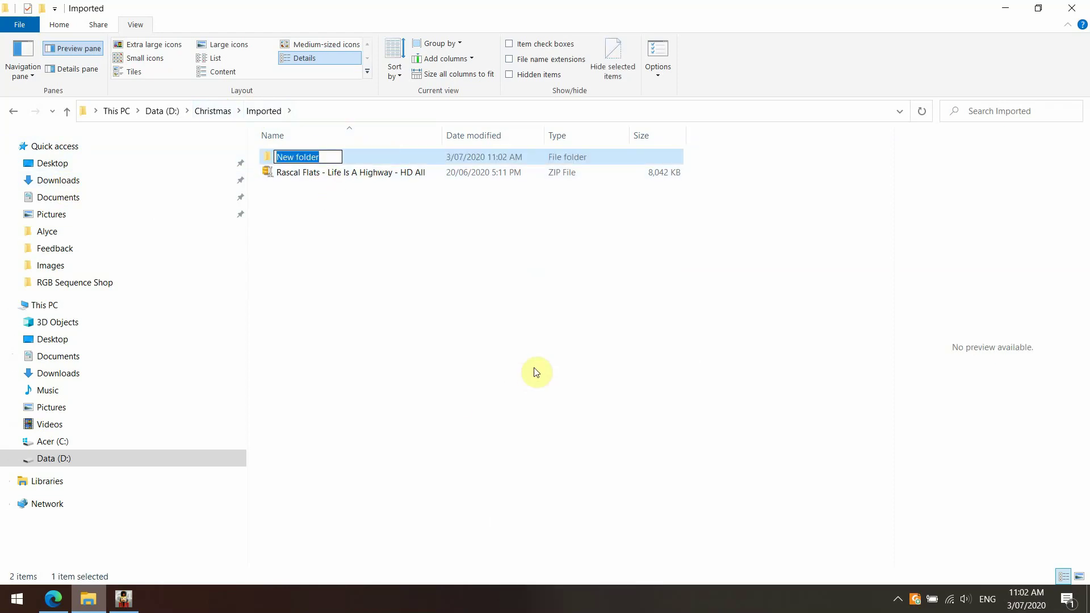
pyautogui.write('Rascal ')
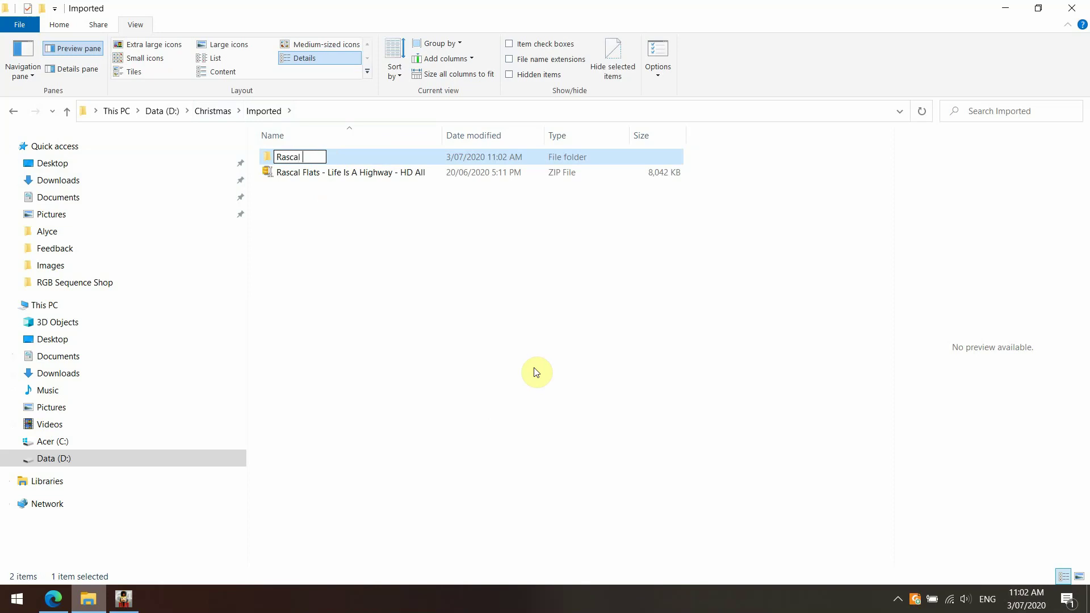
pyautogui.write('Flatss')
pyautogui.press('BackSpace')
pyautogui.click(381, 230)
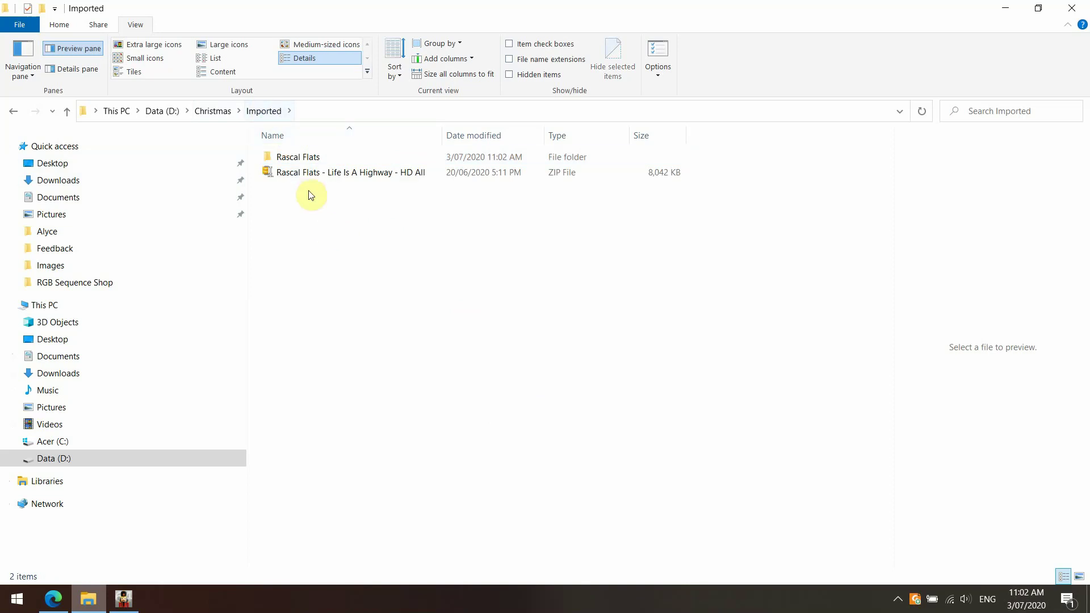
# - Move the "Rascal Flats - Life Is A Highway - HD All" ZIP file into the Rascal Flats folder
pyautogui.moveTo(301, 177)
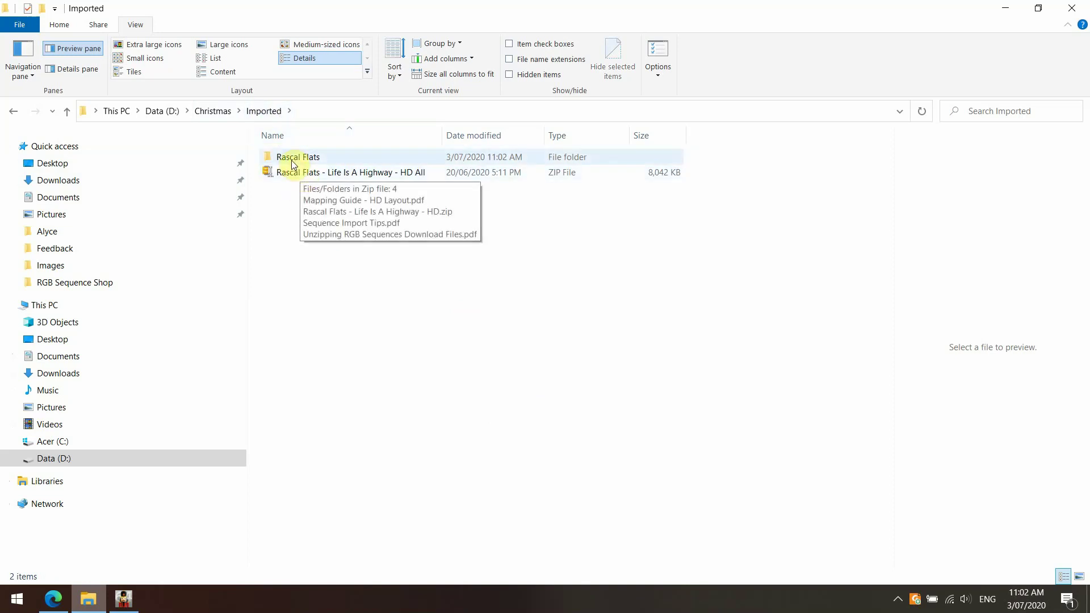
pyautogui.doubleClick(350, 173)
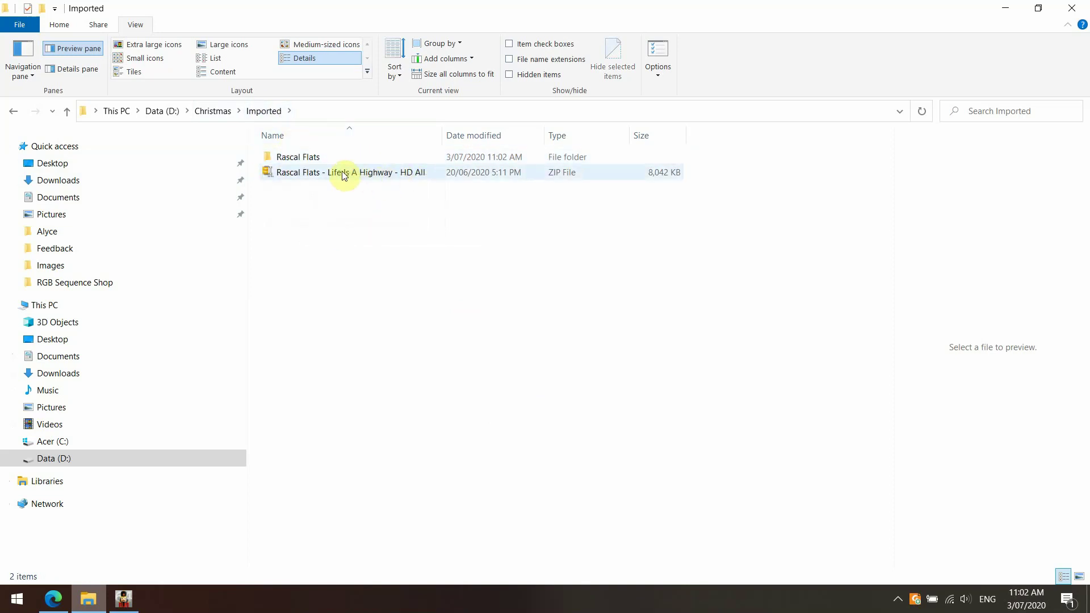
pyautogui.moveTo(321, 176); pyautogui.dragTo(305, 159)
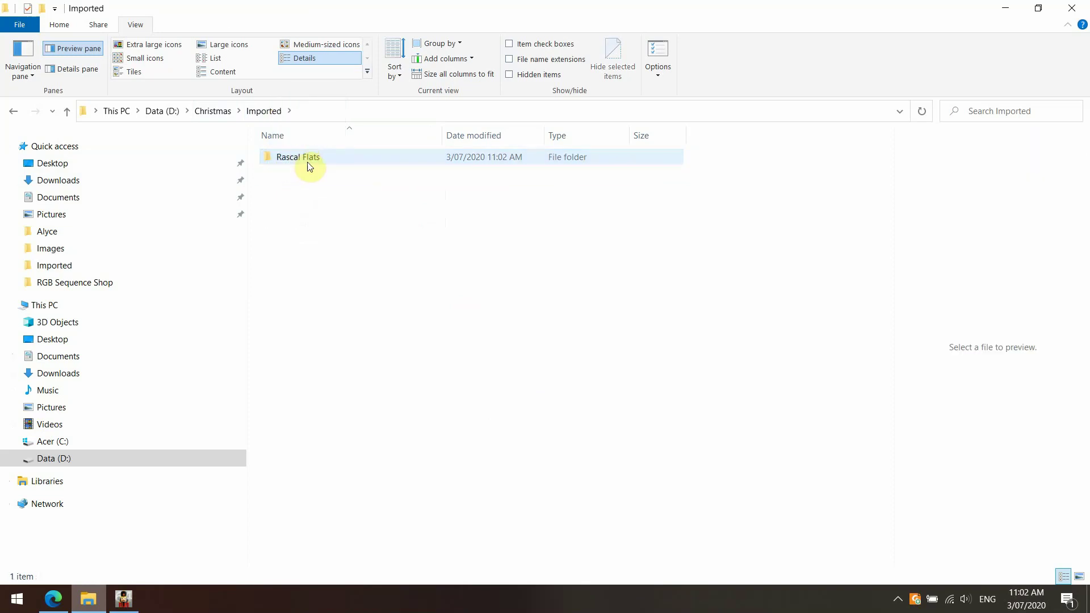
# - Open the Rascal Flats folder and extract the "HD All" ZIP's contents directly into it using 7-Zip
pyautogui.doubleClick(306, 162)
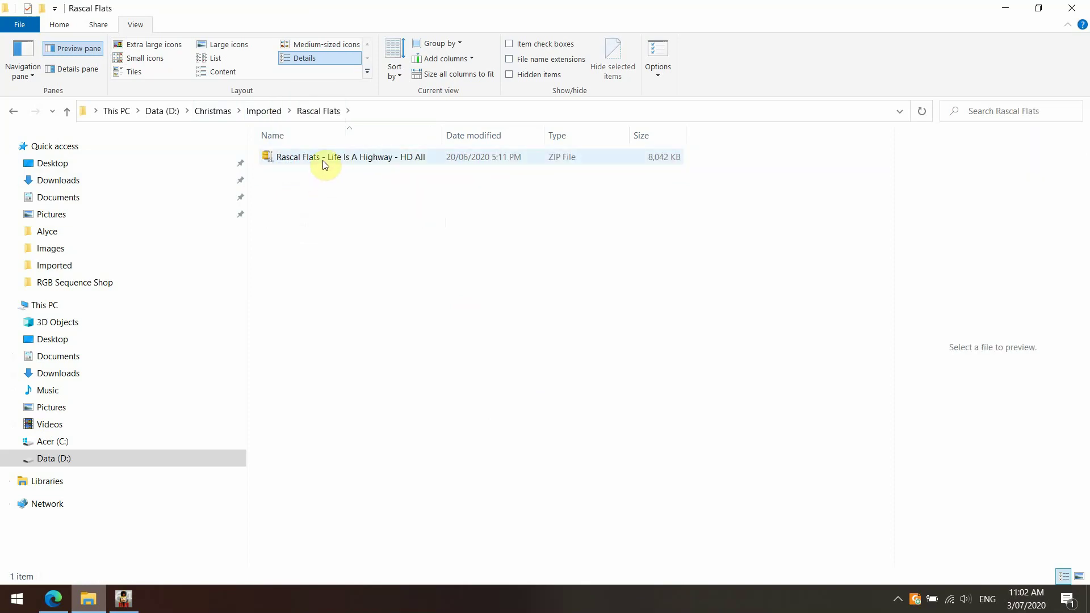
pyautogui.rightClick(323, 161)
pyautogui.moveTo(454, 219)
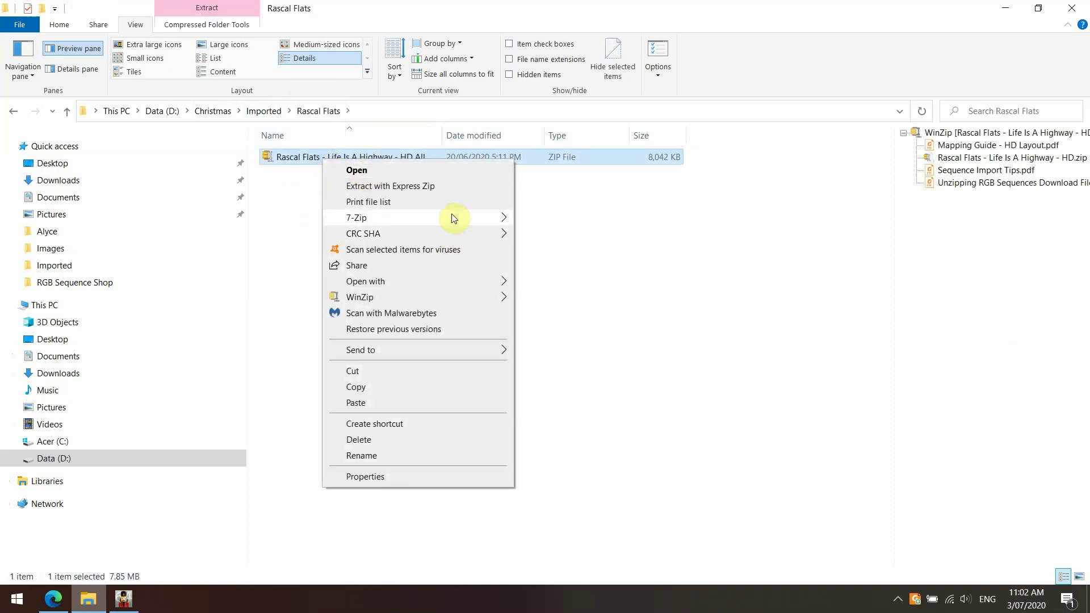
pyautogui.click(547, 268)
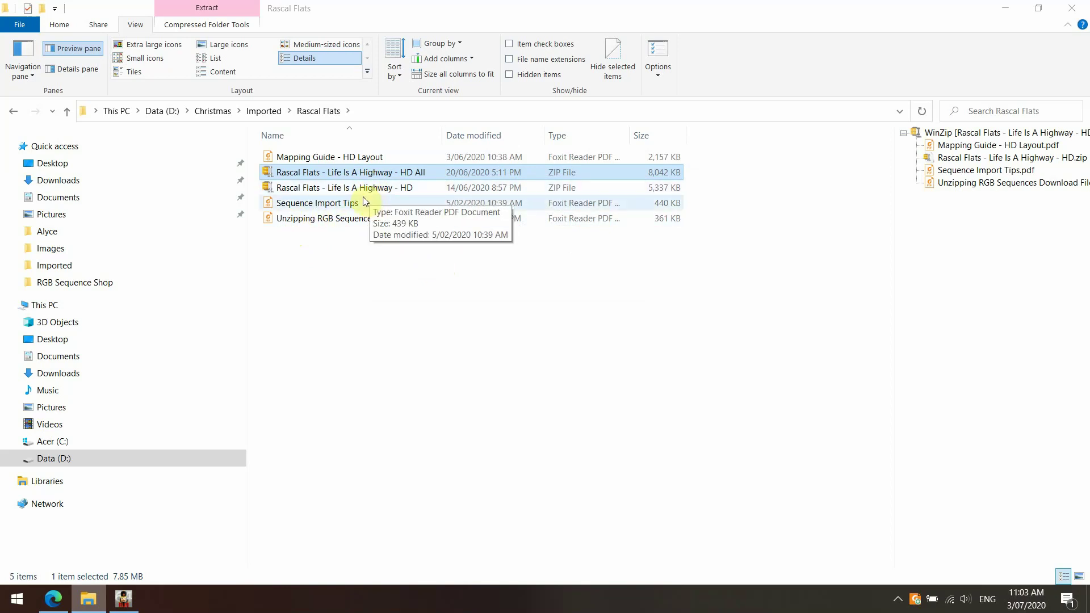
# - Open the "Mapping Guide - HD Layout" PDF and look through the illustrated model groups on its first page
pyautogui.doubleClick(307, 158)
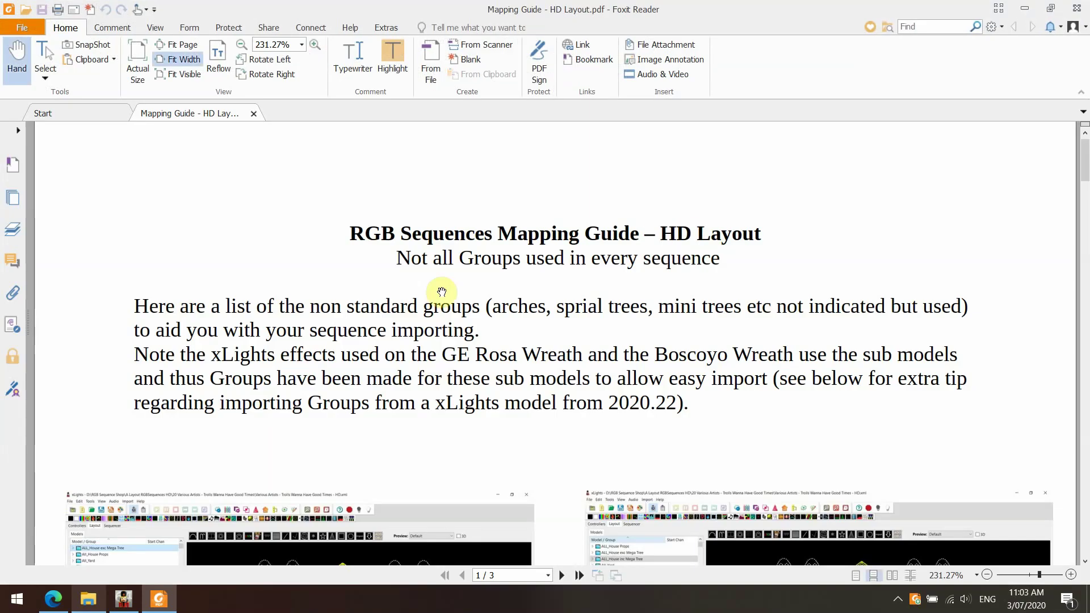
pyautogui.scroll(-5, 466, 262)
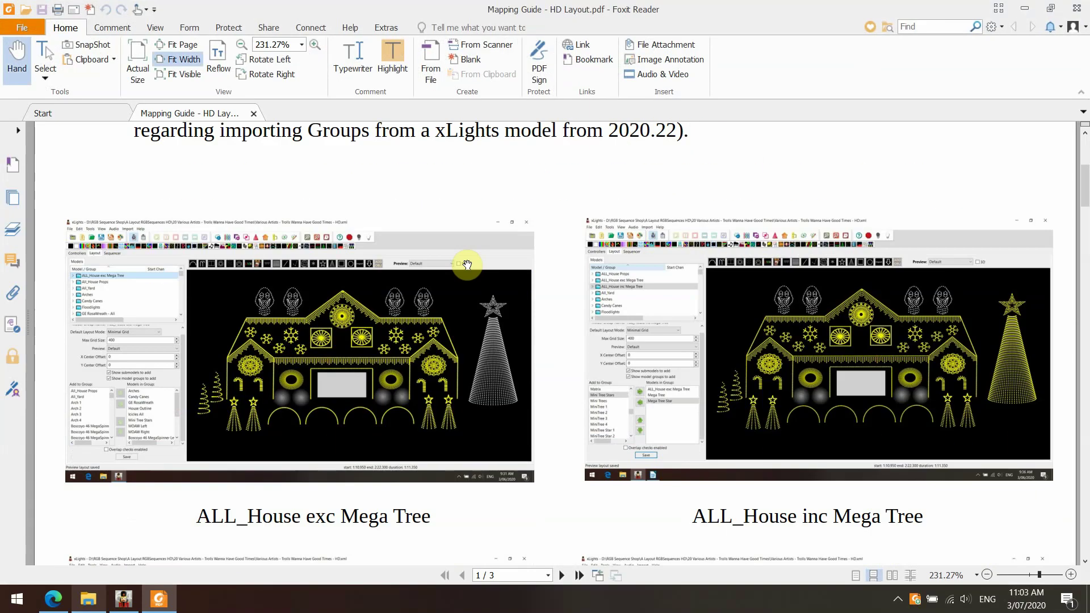
pyautogui.scroll(-7, 467, 265)
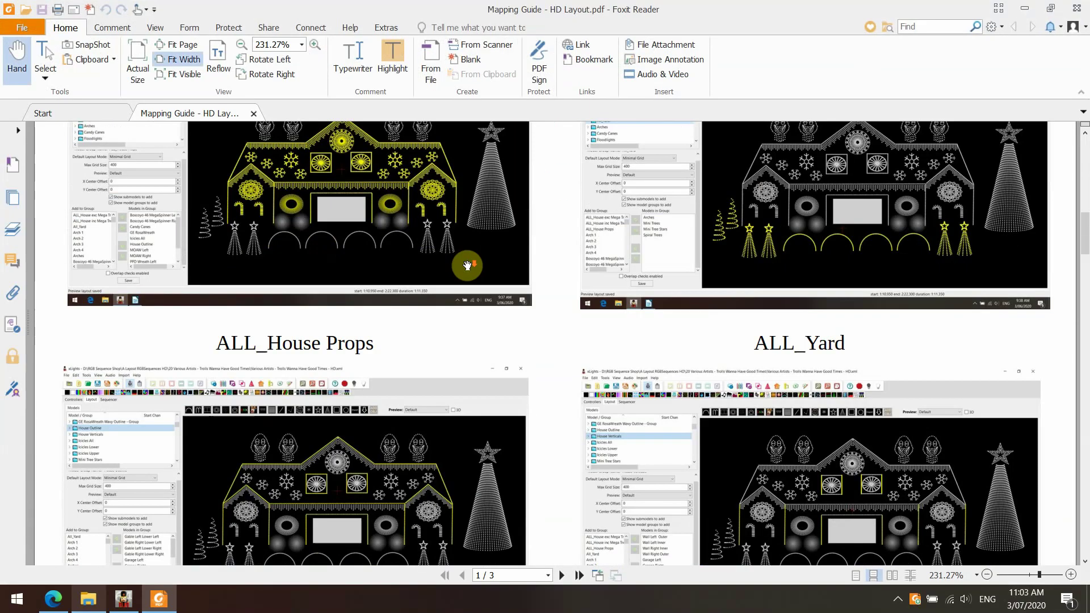
pyautogui.scroll(-4, 468, 266)
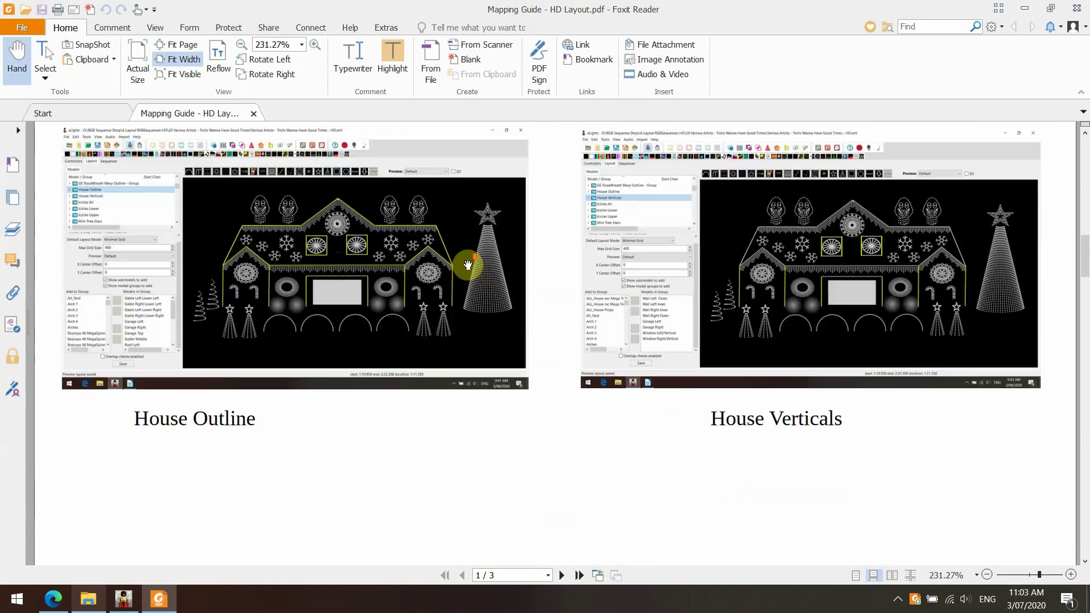
pyautogui.scroll(-2, 467, 263)
pyautogui.scroll(5, 468, 263)
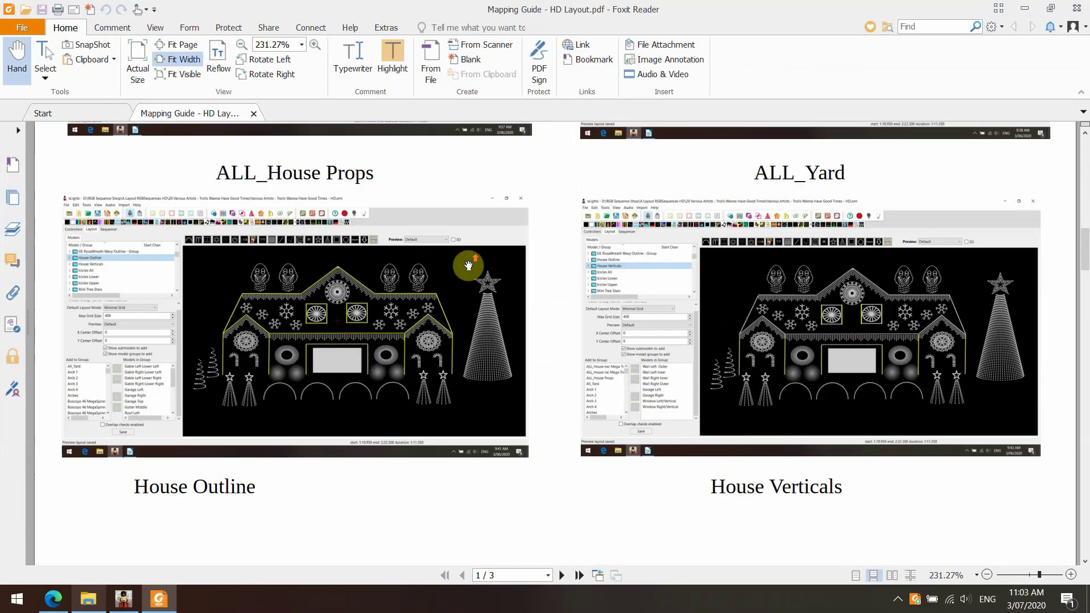
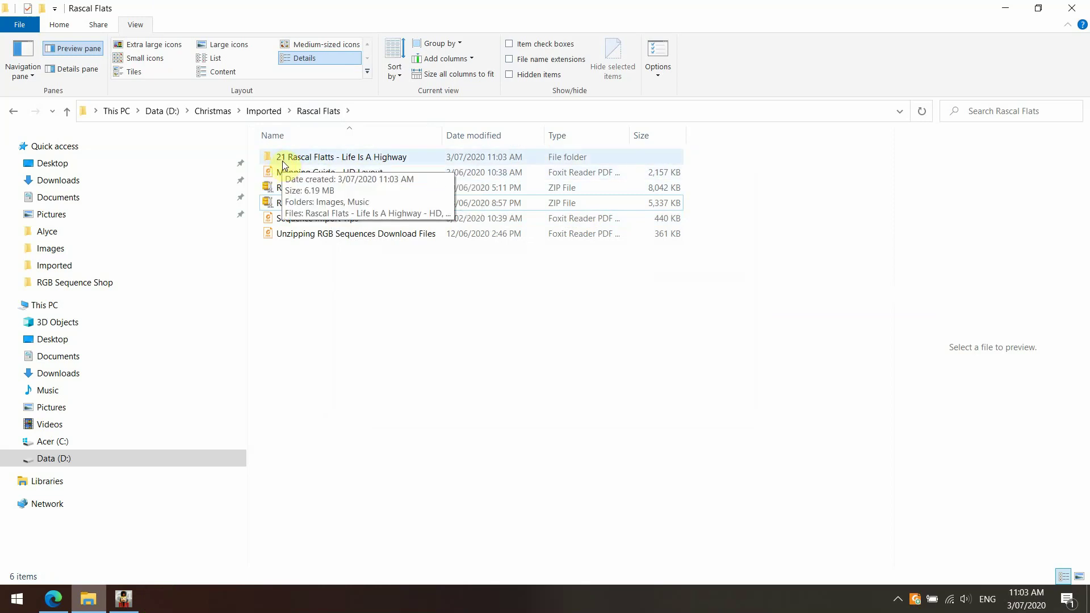
# - Look through the extracted "21 Rascal Flatts - Life Is A Highway" folder and its location under Imported and Rascal Flats
pyautogui.doubleClick(375, 158)
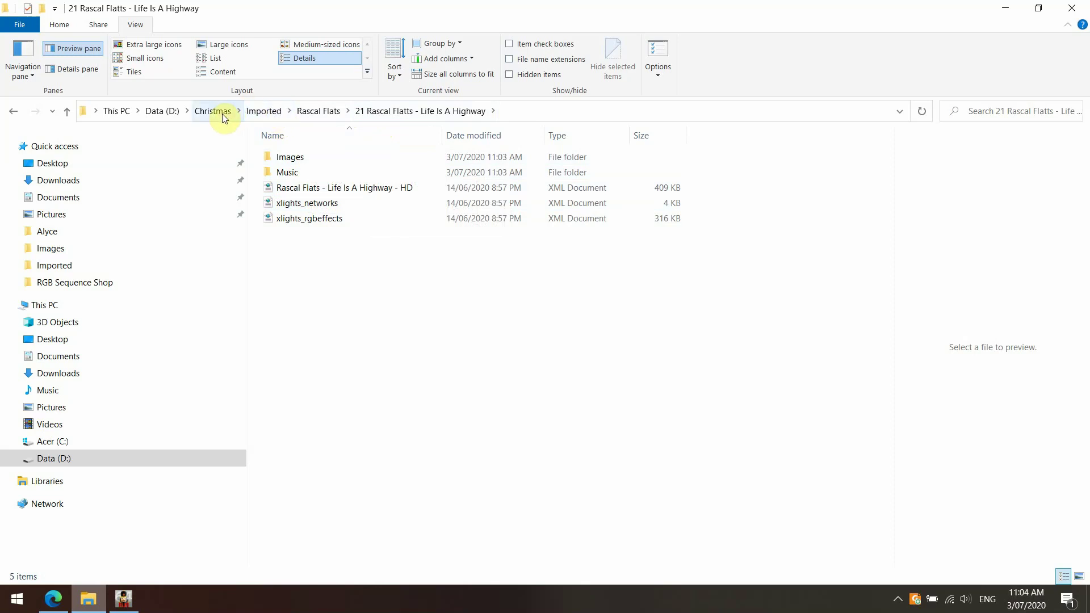
pyautogui.click(272, 113)
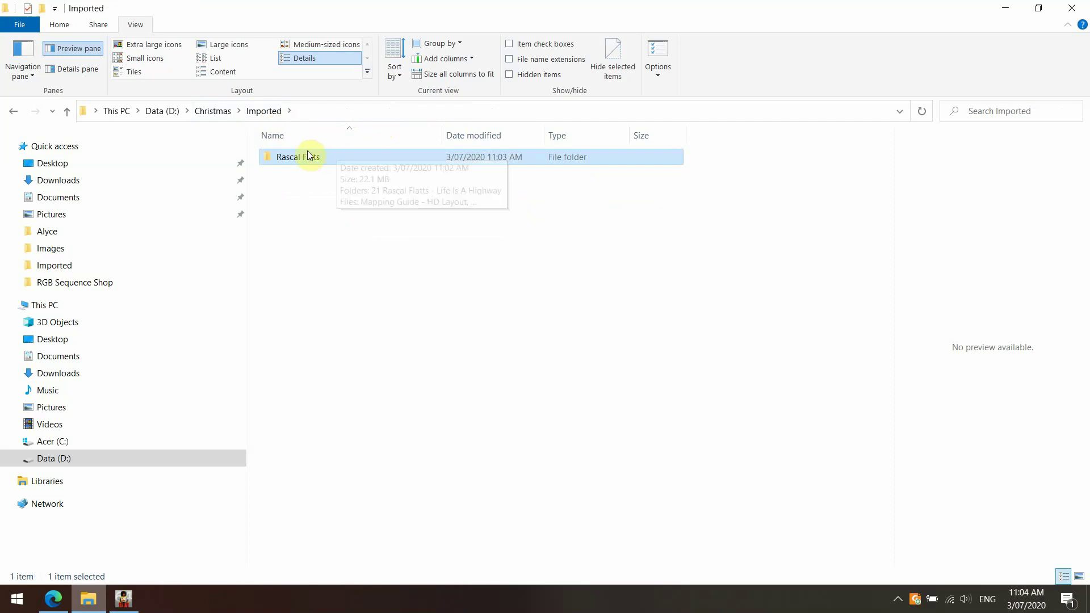
pyautogui.doubleClick(322, 156)
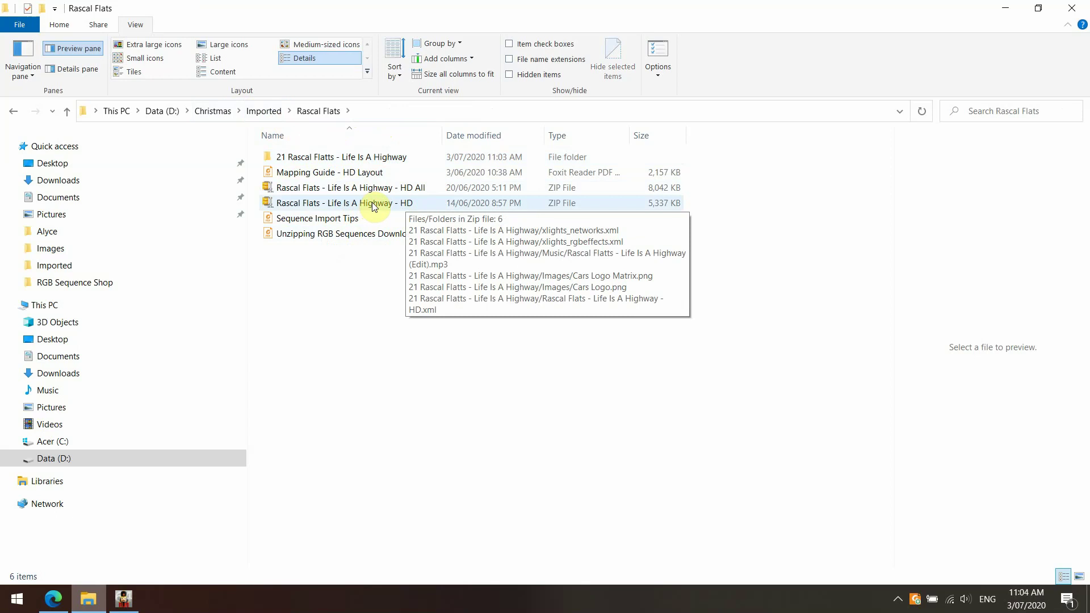
pyautogui.doubleClick(356, 158)
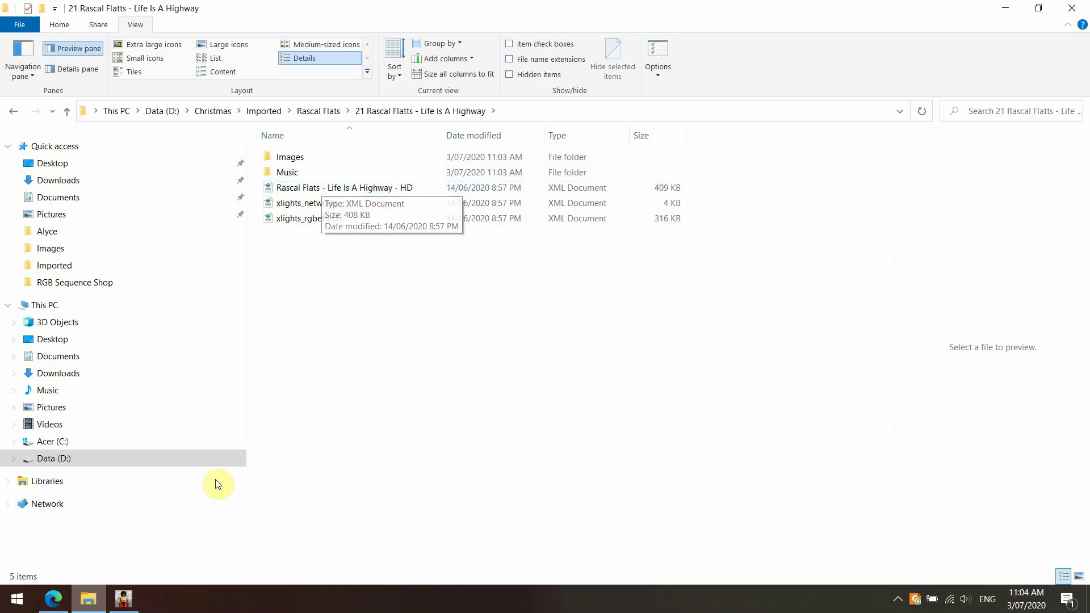
# - Switch to xLights and temporarily change the show directory to the "21 Rascal Flatts - Life Is A Highway" folder inside Imported\Rascal Flats
pyautogui.click(125, 600)
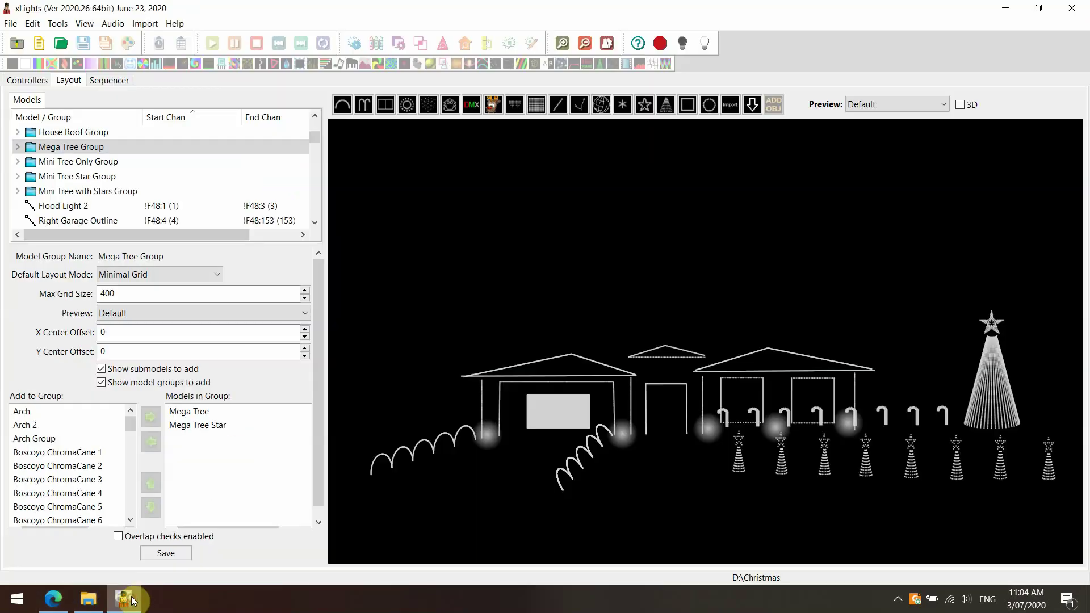
pyautogui.click(38, 83)
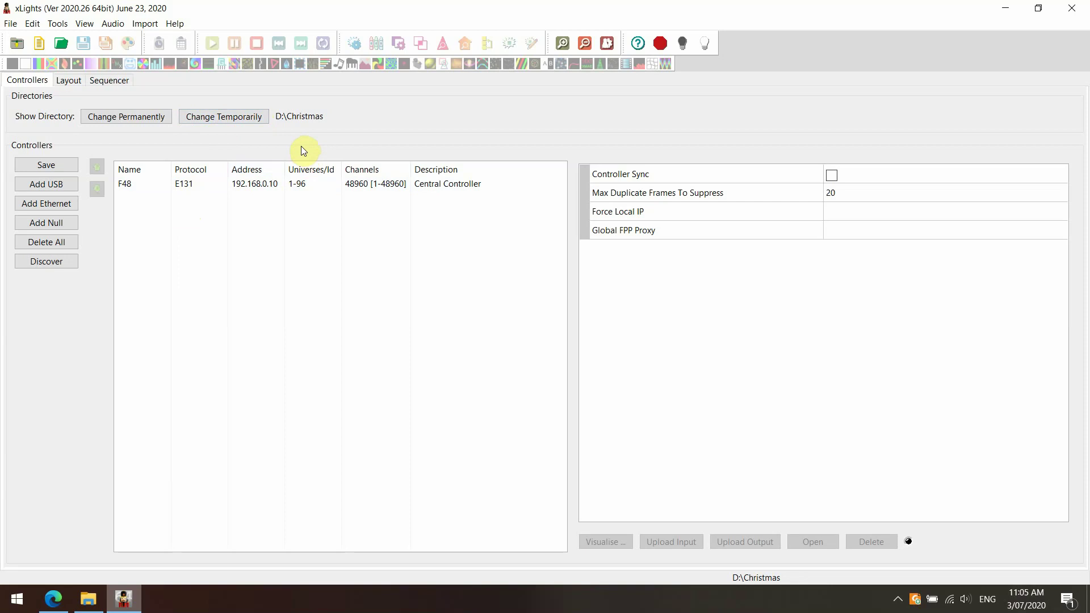
pyautogui.click(227, 119)
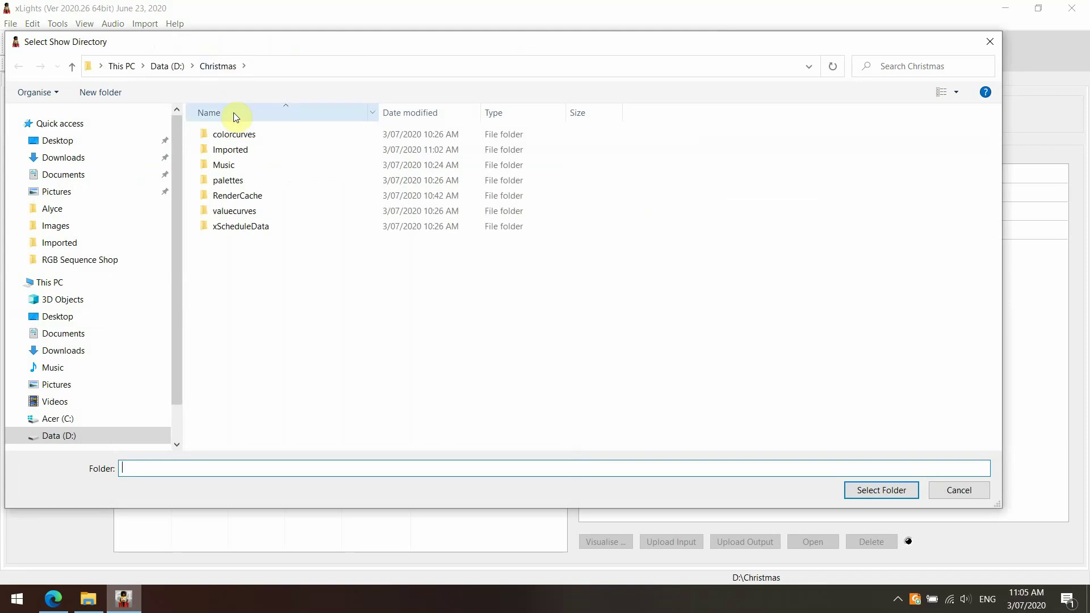
pyautogui.doubleClick(245, 154)
pyautogui.doubleClick(246, 138)
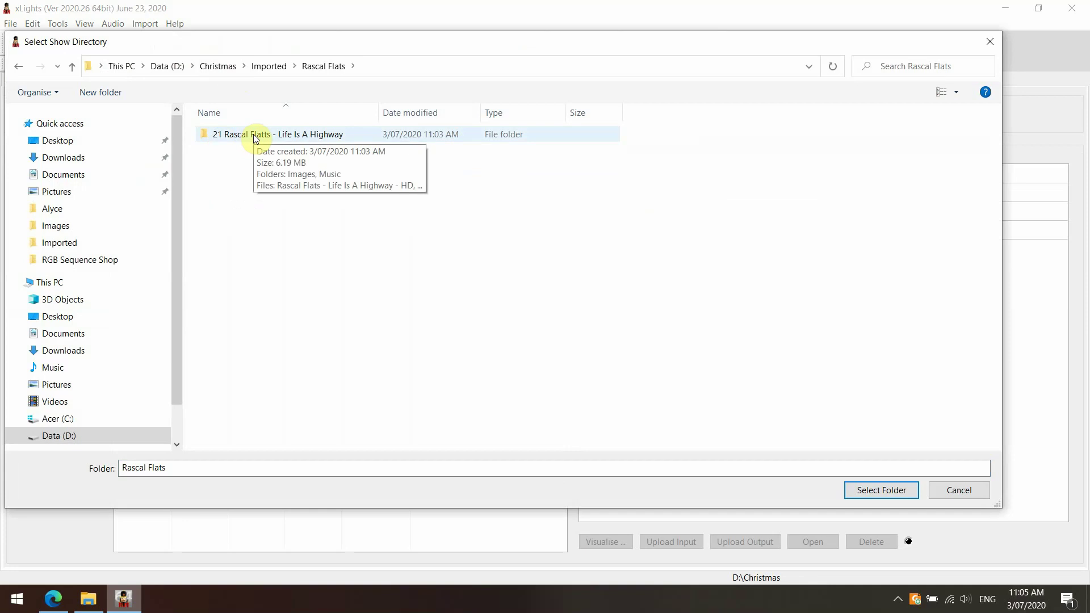
pyautogui.doubleClick(255, 138)
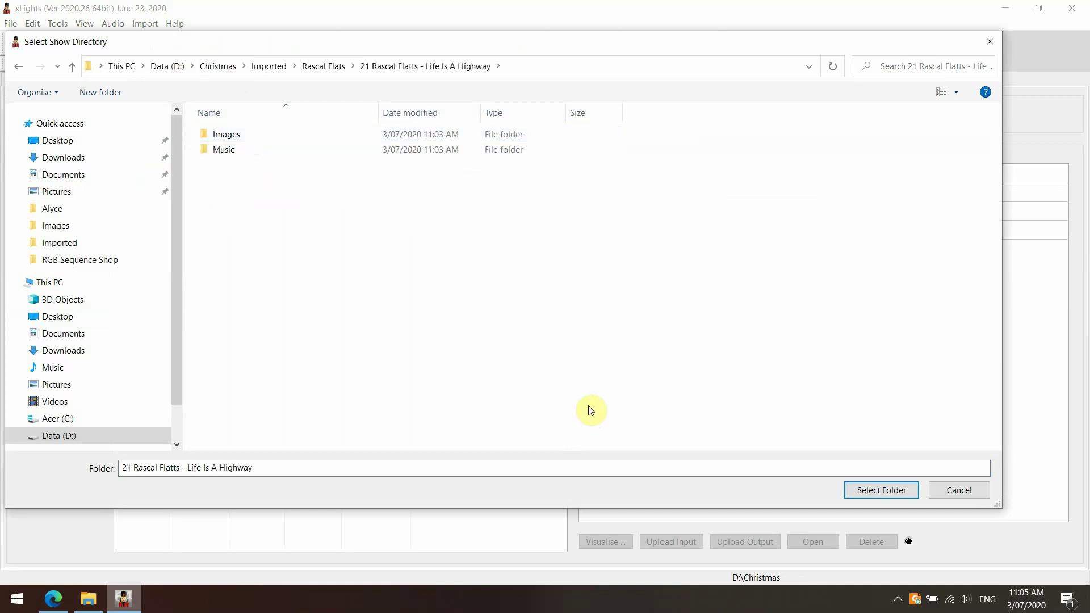
pyautogui.click(881, 490)
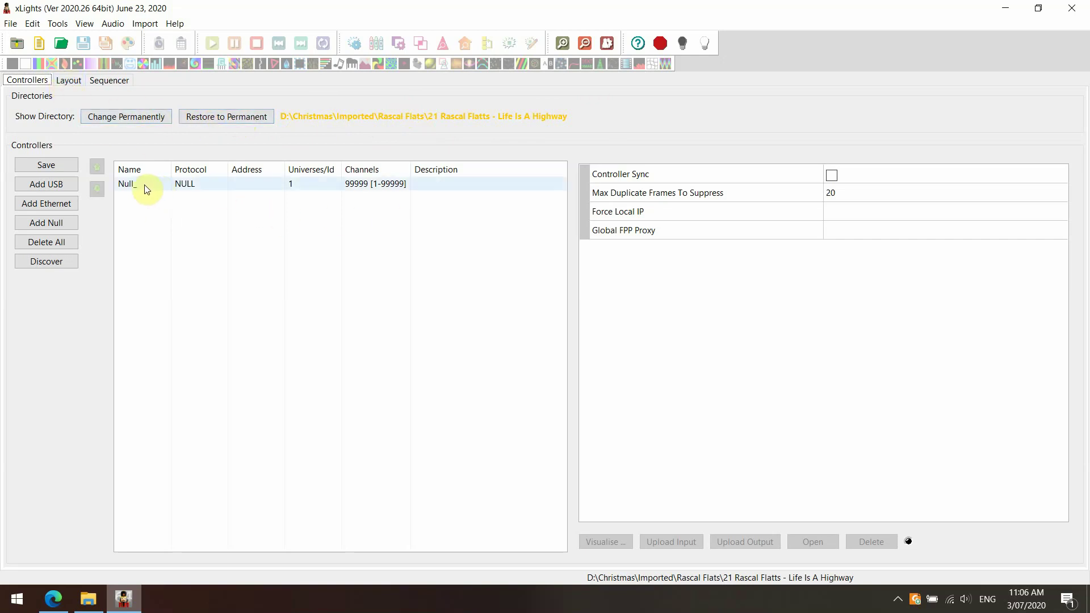
# - View the purchased show's layout, then open the "Rascal Flats - Life Is A Highway - HD" sequence and display it in the sequencer
pyautogui.click(71, 80)
pyautogui.scroll(-3, 631, 376)
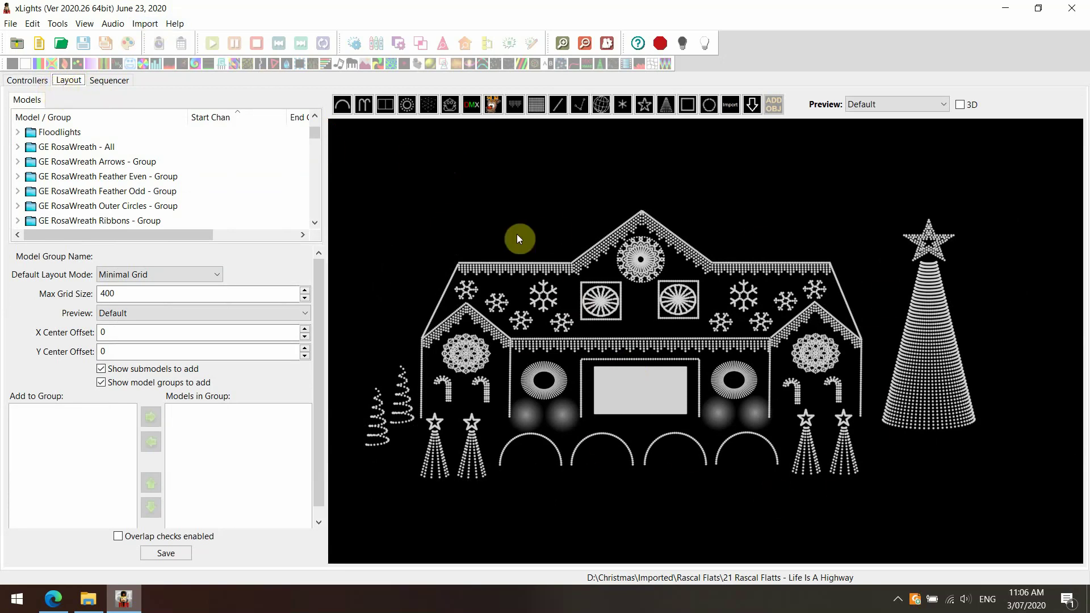
pyautogui.click(10, 24)
pyautogui.click(39, 58)
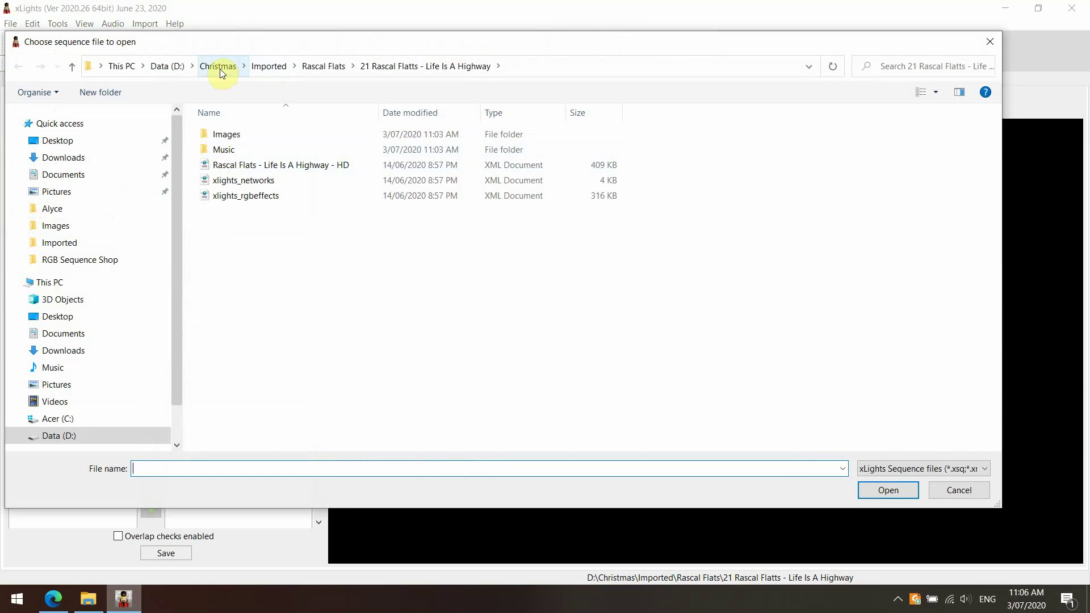
pyautogui.doubleClick(280, 165)
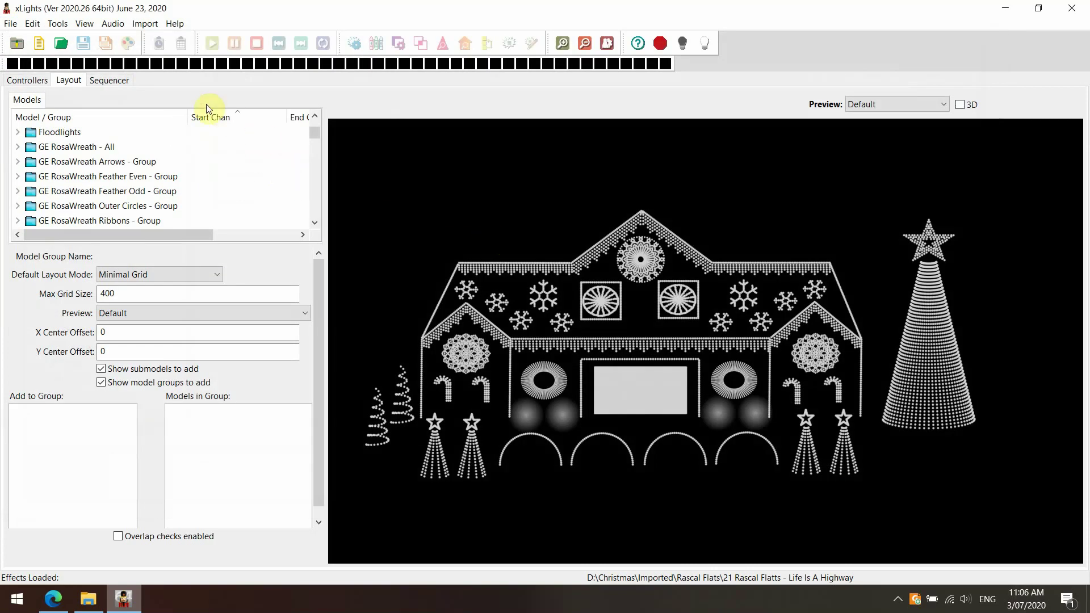
pyautogui.click(109, 80)
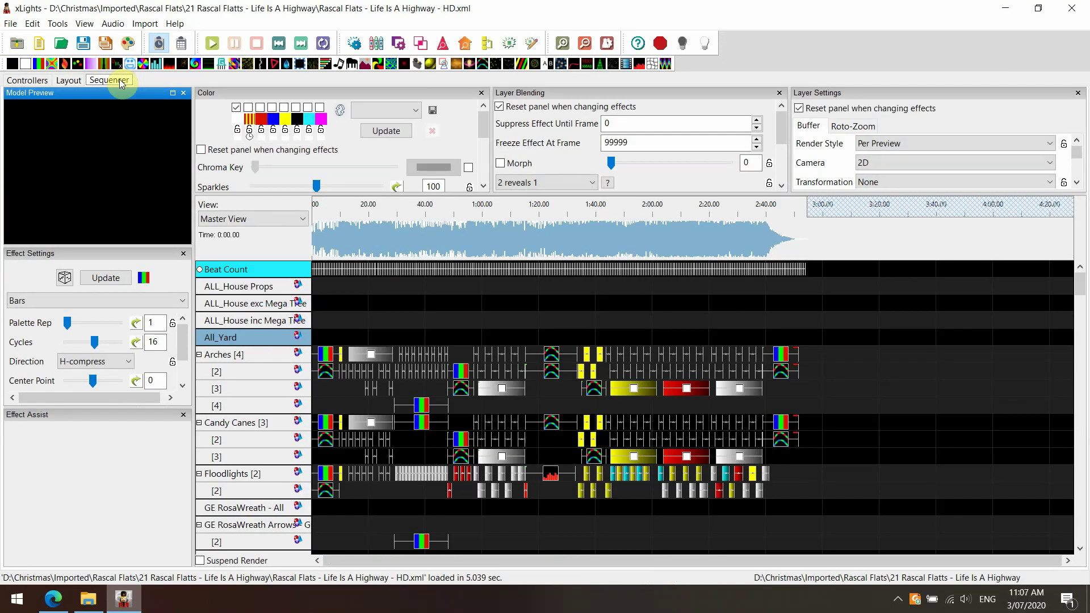
# - Compare the effect rows in the sequencer with the props in the purchased show's house layout
pyautogui.scroll(-6, 504, 342)
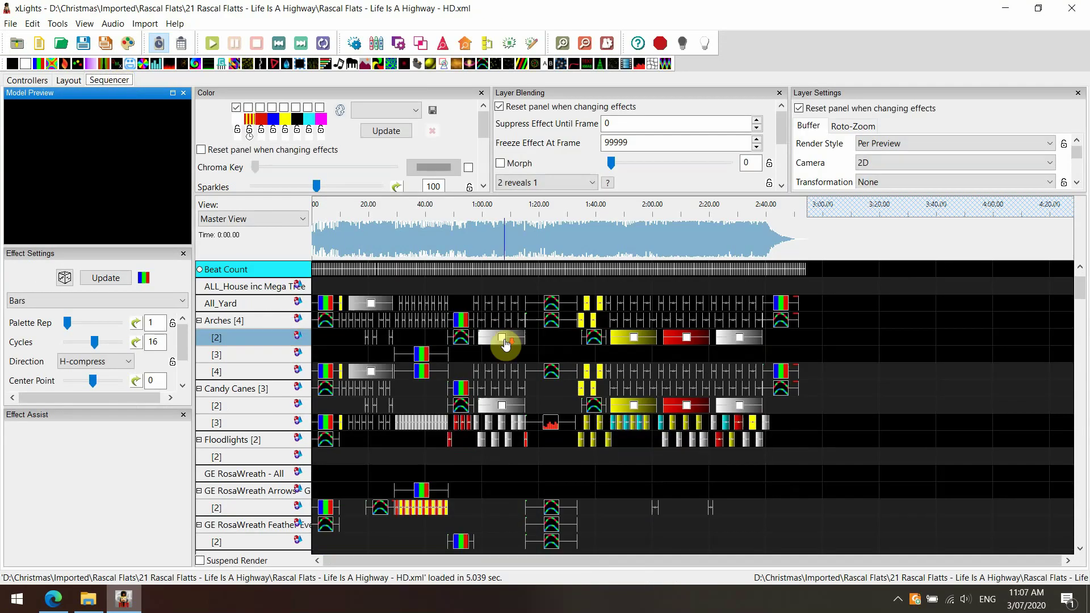
pyautogui.click(505, 341)
pyautogui.scroll(1, 505, 343)
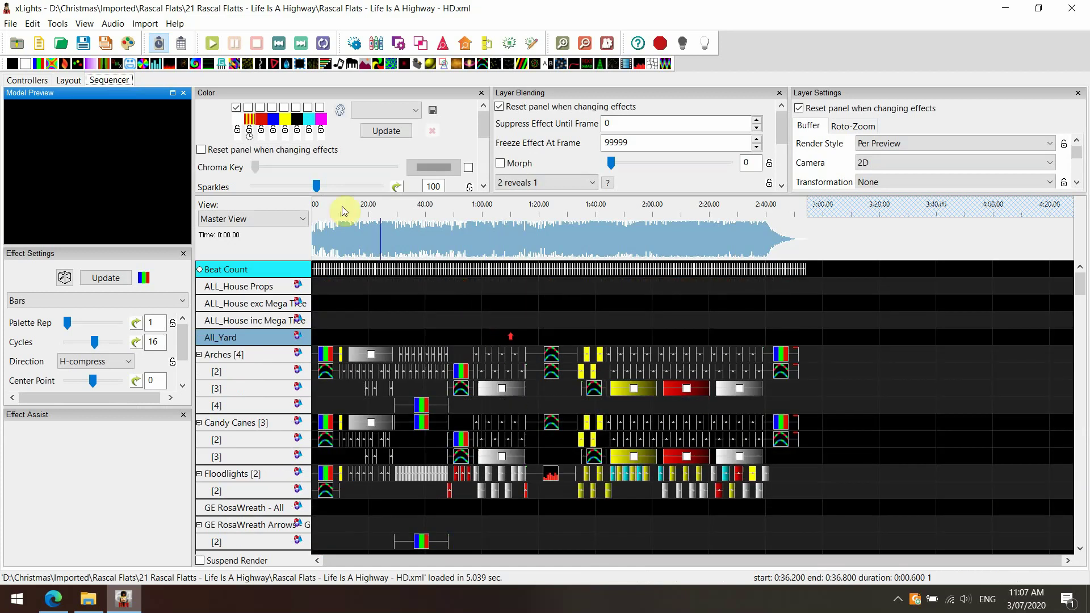
pyautogui.click(69, 80)
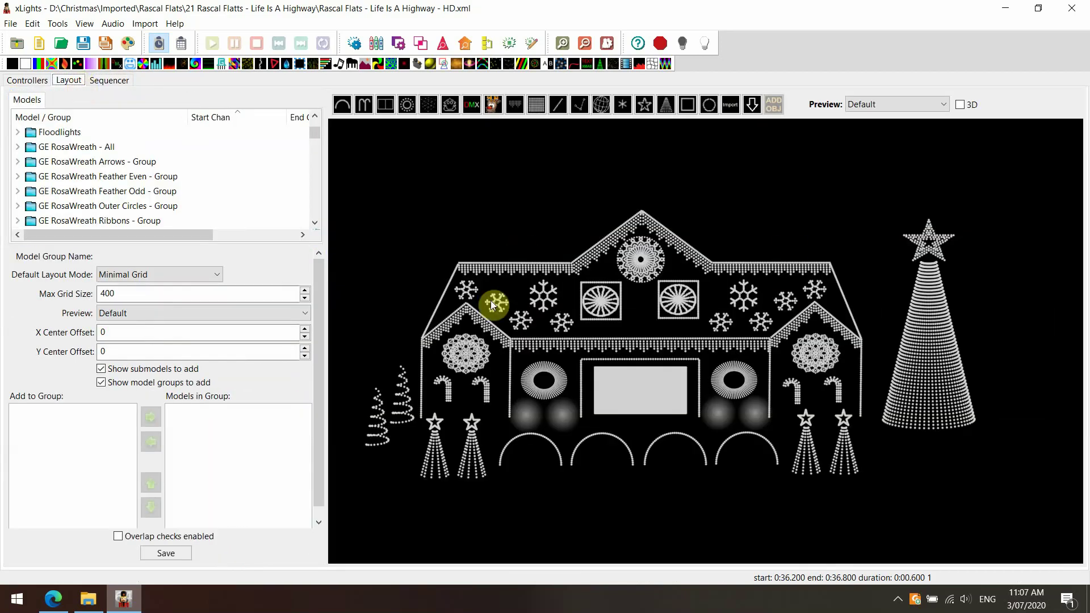
pyautogui.click(110, 80)
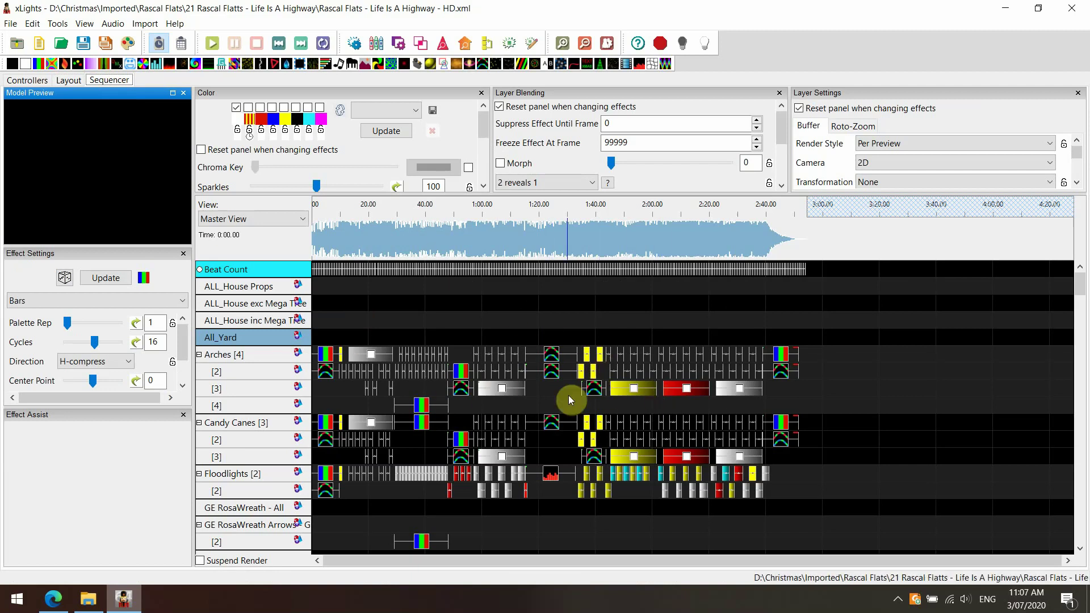
# - Examine the effects placed on the Arches, Candy Canes, Floodlights and GE RosaWreath group rows in the sequencer
pyautogui.scroll(-4, 540, 366)
pyautogui.scroll(-1, 541, 368)
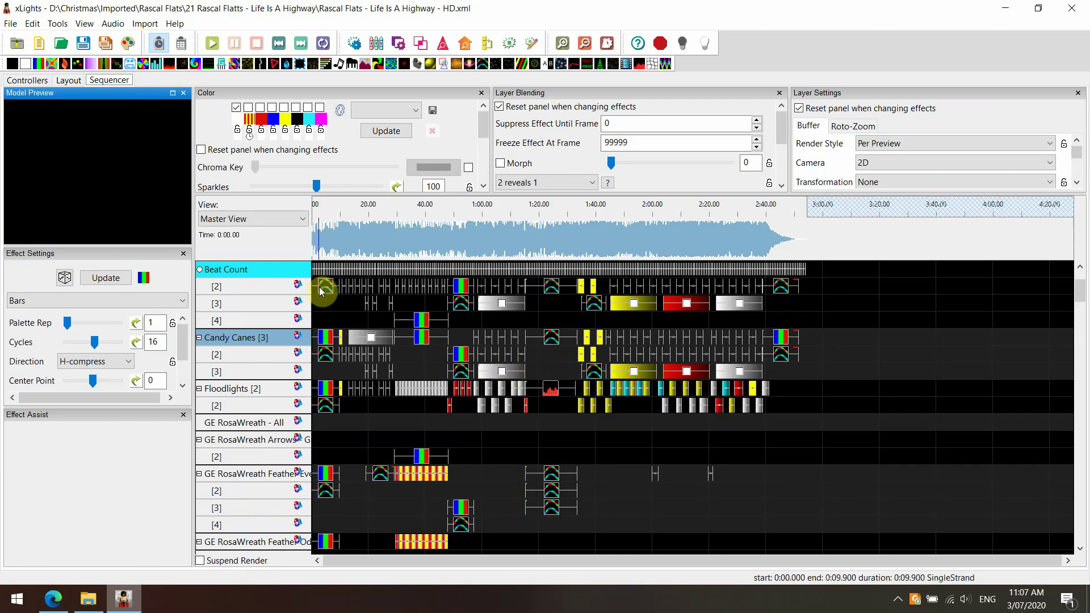
pyautogui.scroll(3, 309, 291)
pyautogui.scroll(2, 310, 291)
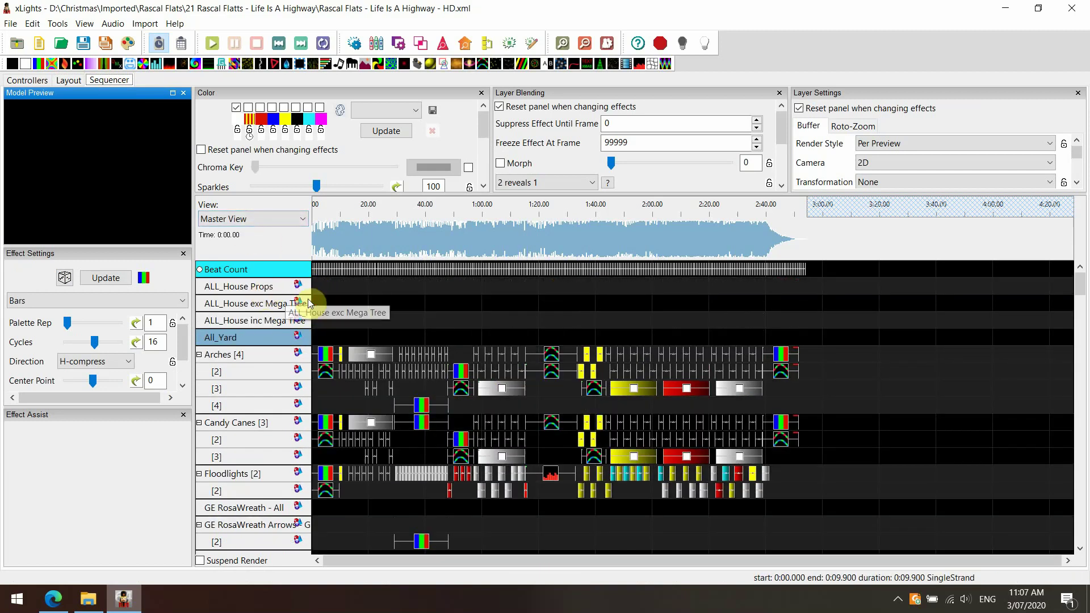
pyautogui.click(383, 362)
pyautogui.click(326, 356)
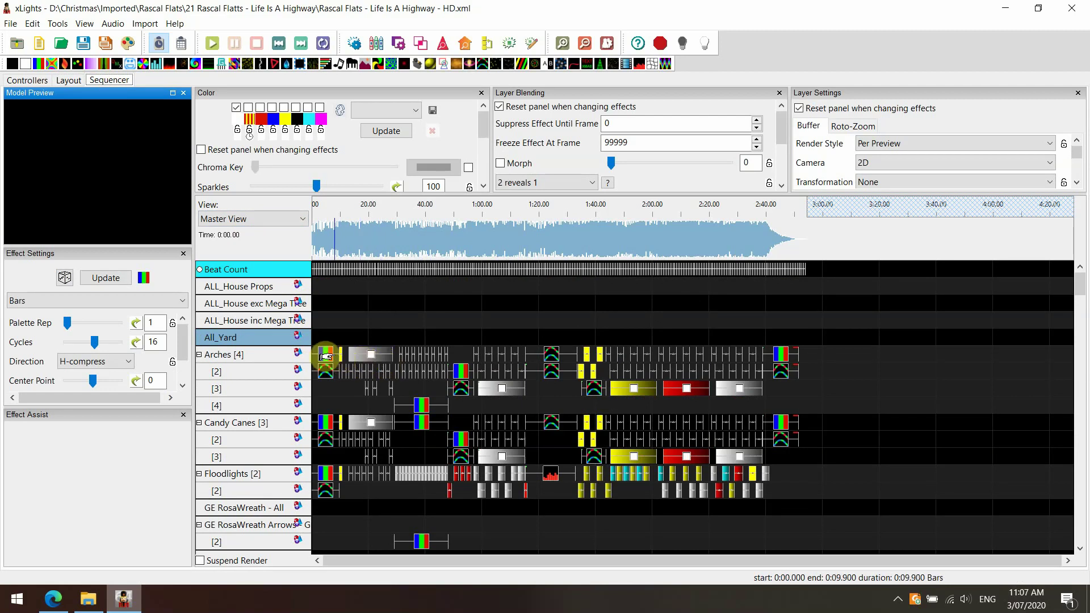
pyautogui.click(508, 382)
pyautogui.scroll(-3, 510, 381)
pyautogui.scroll(-5, 509, 378)
pyautogui.click(499, 359)
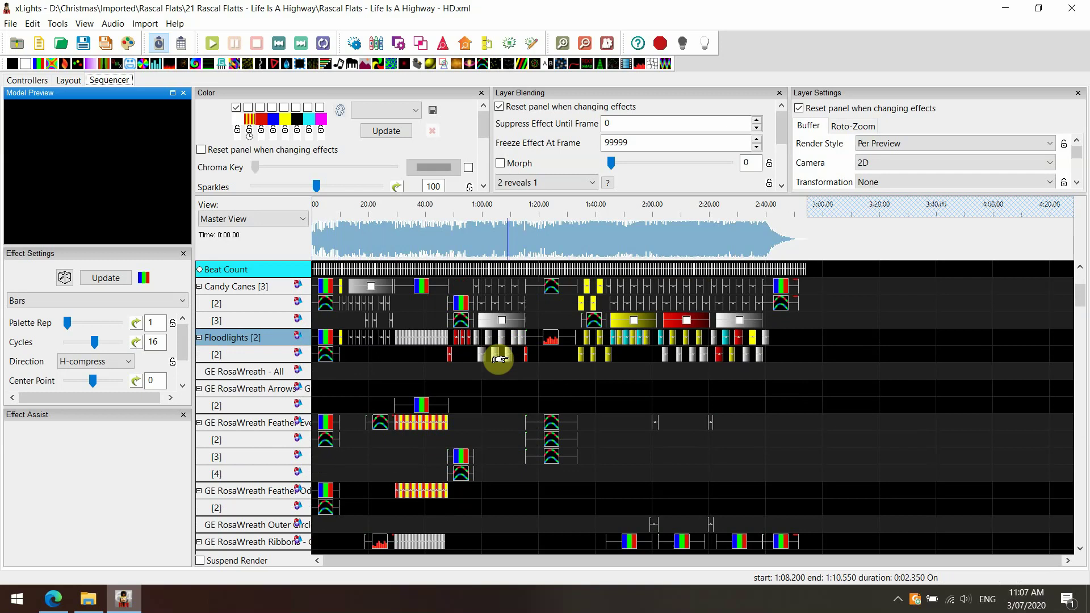
pyautogui.click(480, 356)
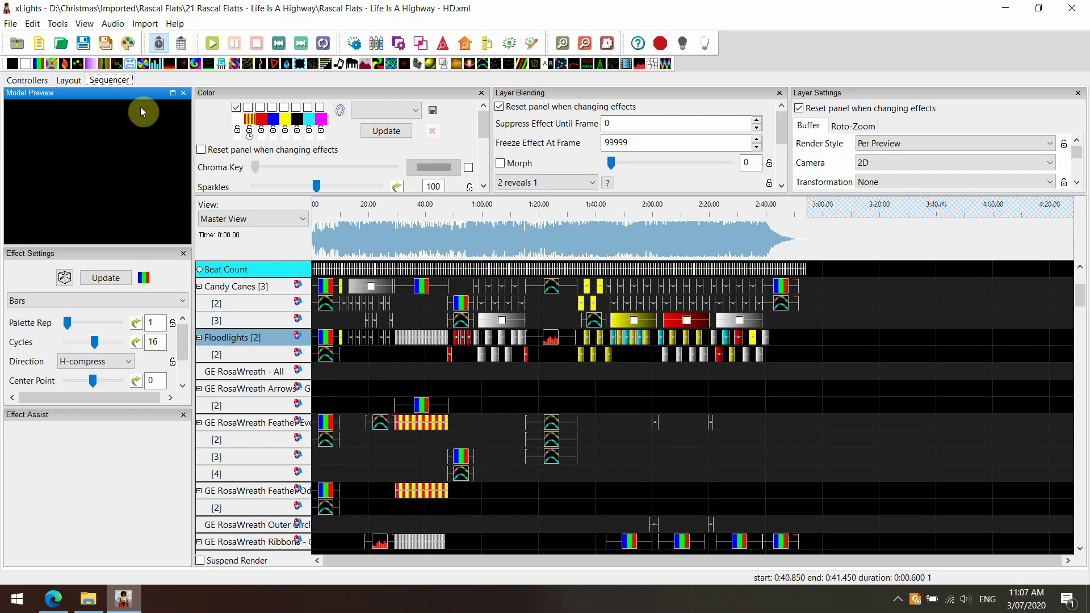
# - Highlight the ALL_House Props, ALL_House exc Mega Tree and ALL_House inc Mega Tree groups in turn to inspect their members in the layout
pyautogui.click(68, 83)
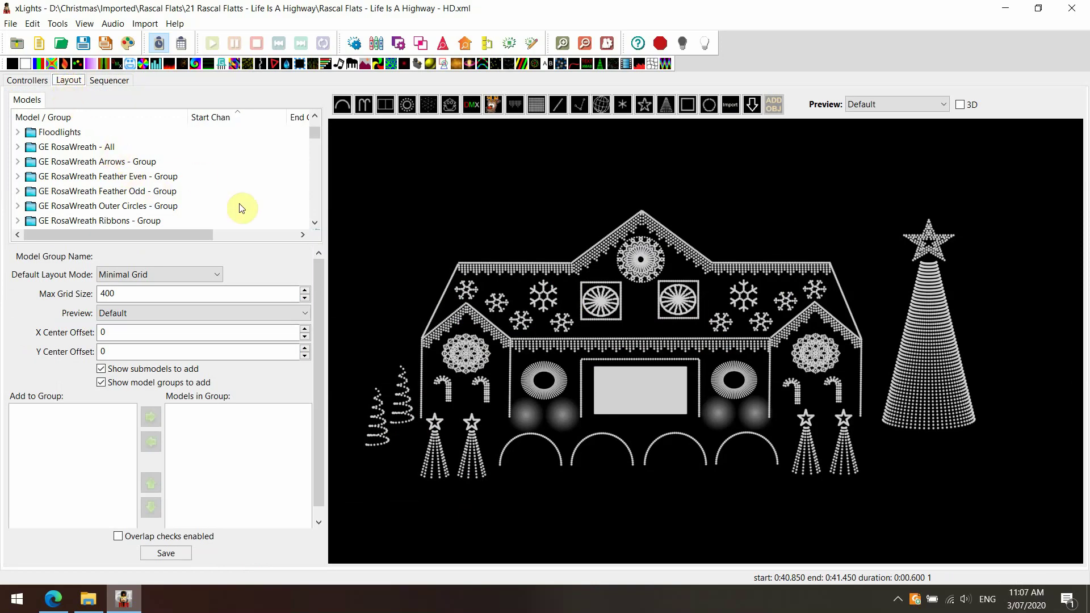
pyautogui.scroll(2, 128, 167)
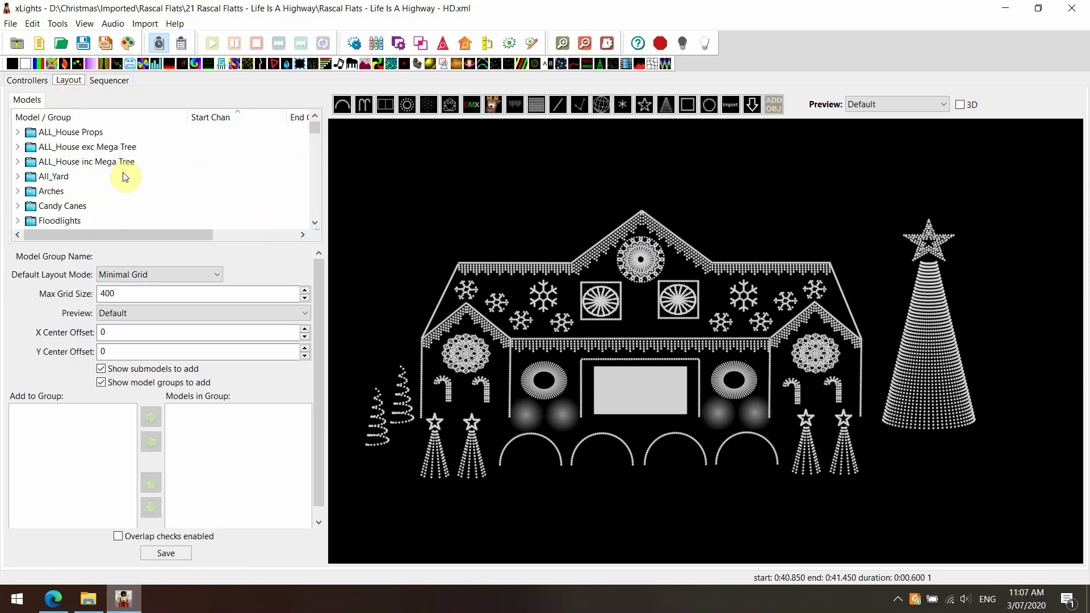
pyautogui.click(112, 131)
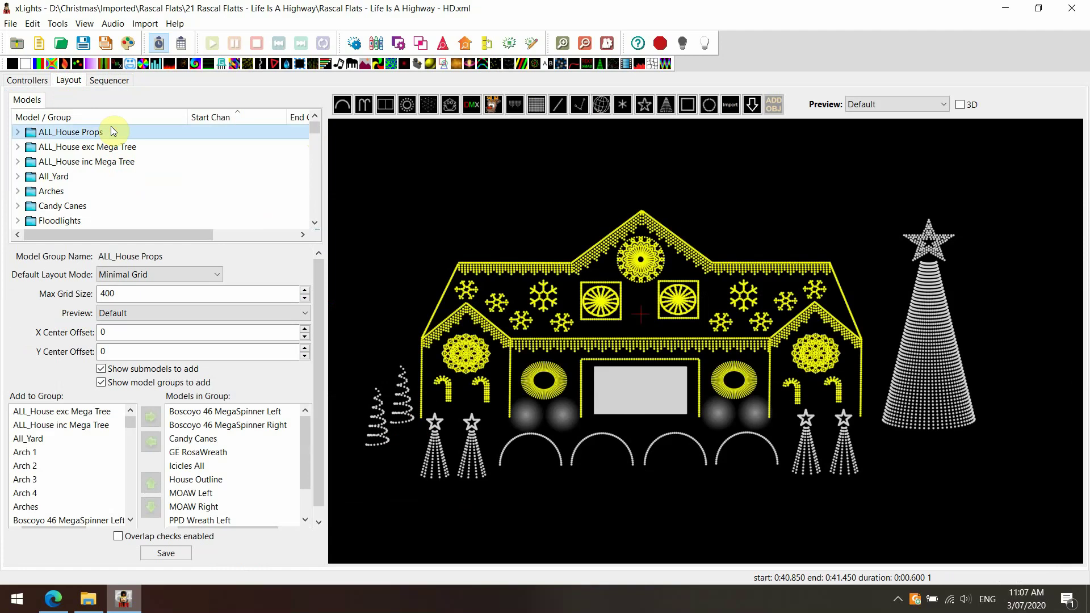
pyautogui.click(109, 150)
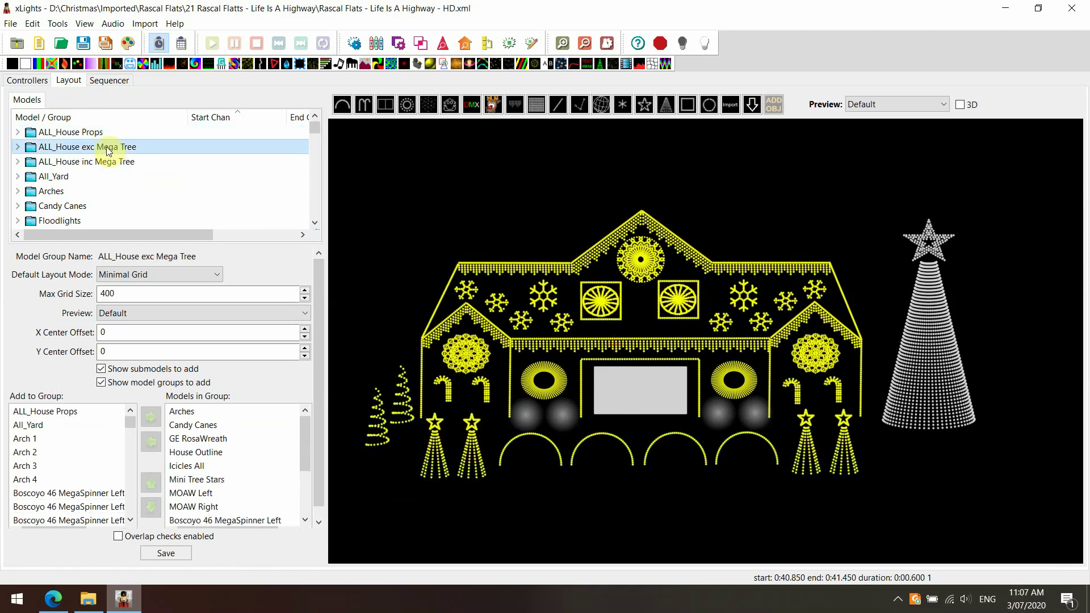
pyautogui.click(114, 161)
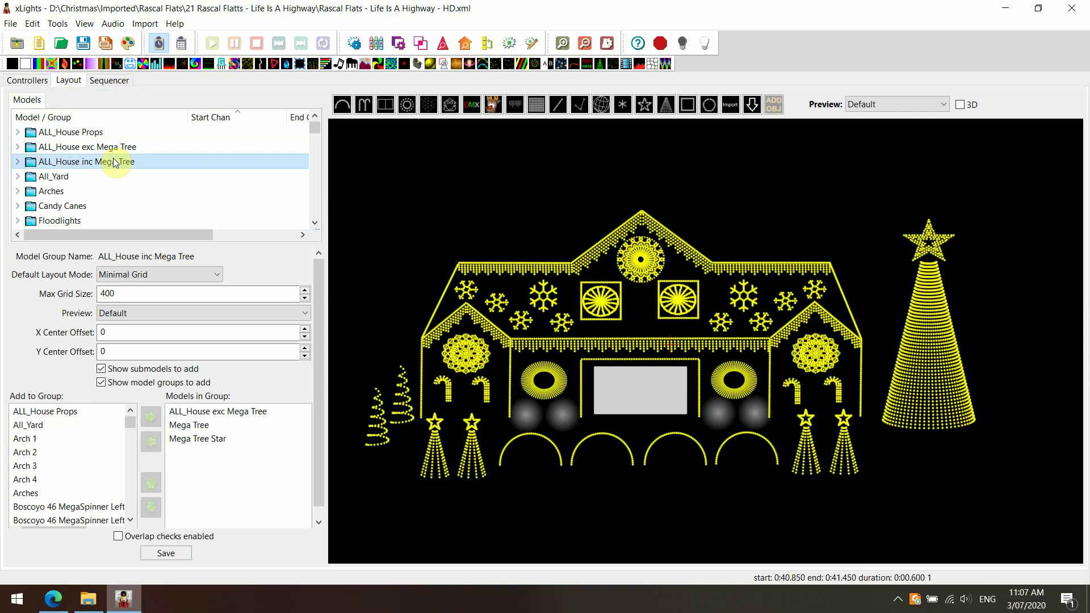
# - Inspect which models belong to the Arches, Candy Canes and Floodlights groups in the layout
pyautogui.click(61, 191)
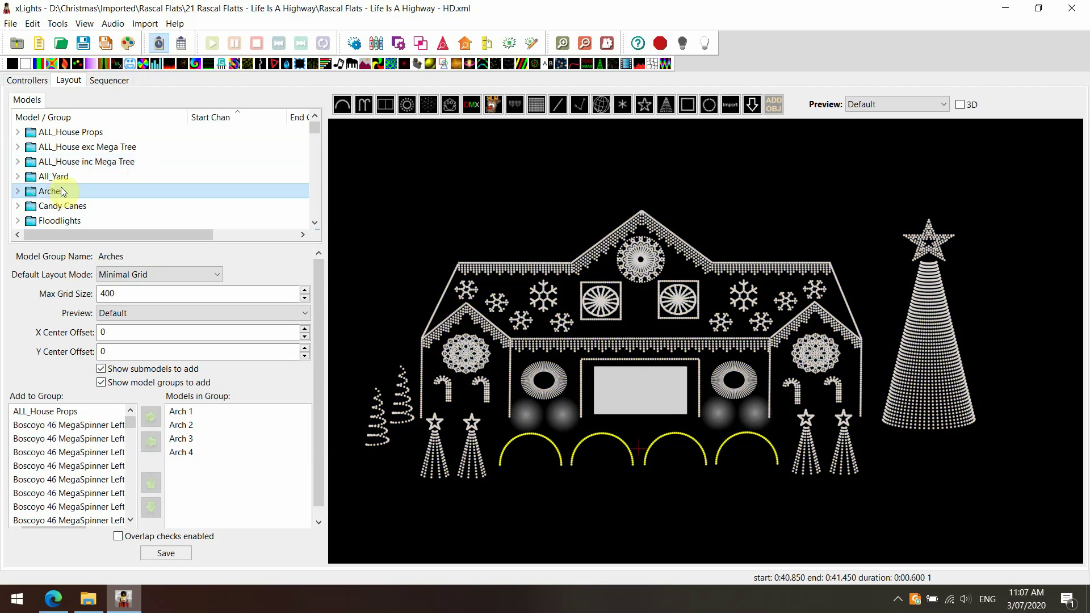
pyautogui.click(82, 208)
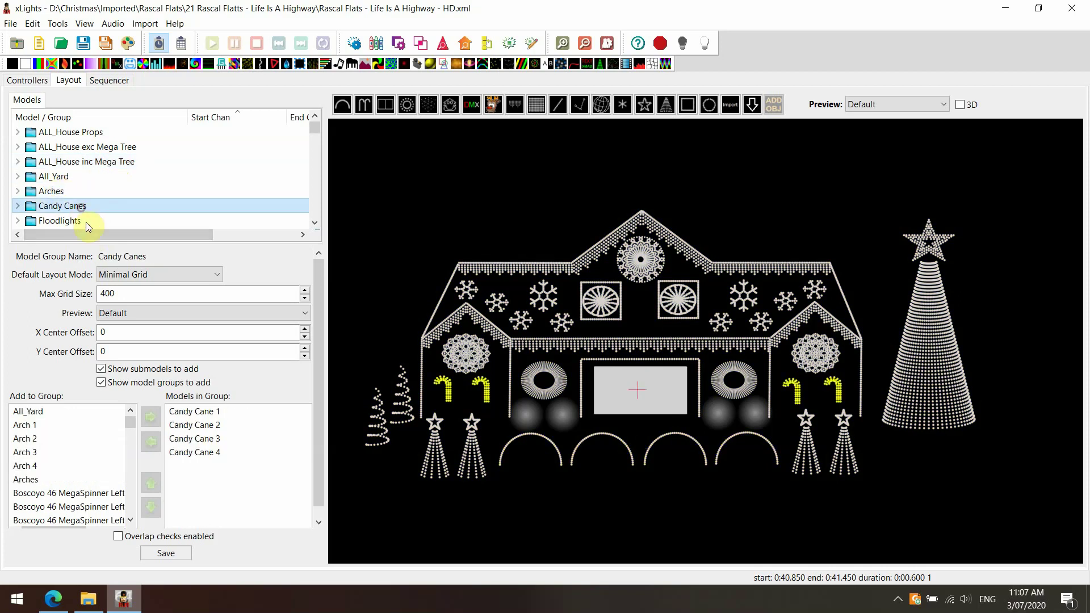
pyautogui.click(81, 223)
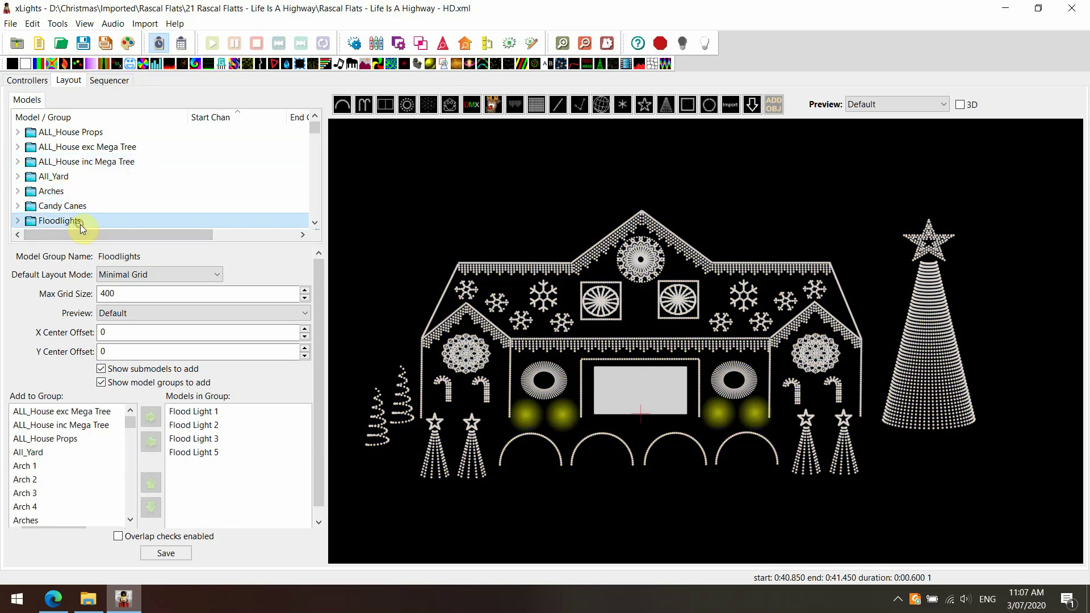
# - Find the House Outline and House Verticals groups further down the model list and inspect which house lines each covers
pyautogui.click(316, 222)
pyautogui.click(315, 222)
pyautogui.click(315, 222)
pyautogui.click(316, 222)
pyautogui.click(316, 222)
pyautogui.click(316, 222)
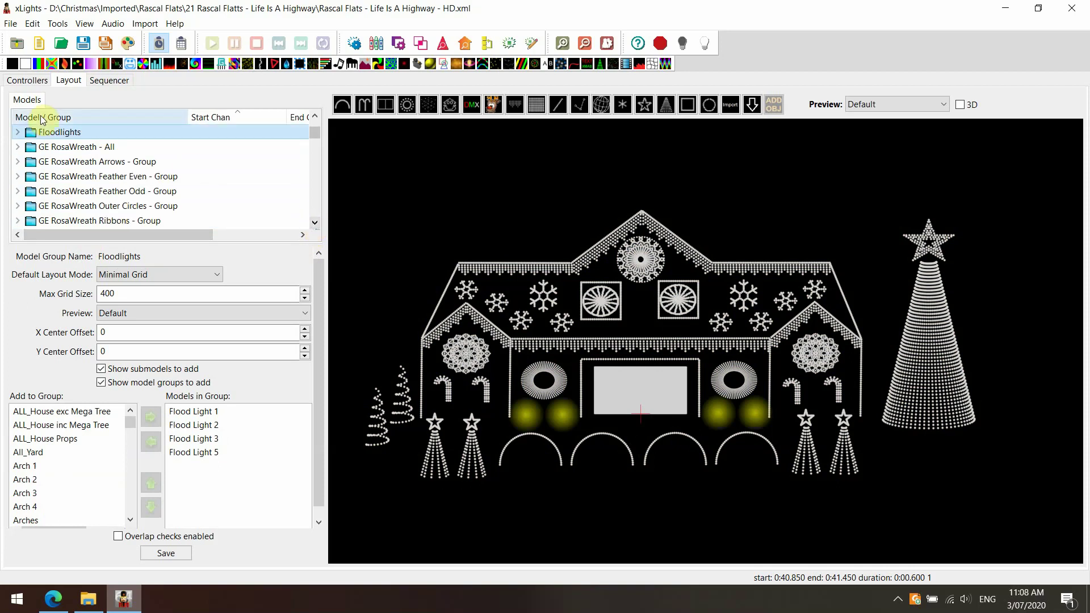
pyautogui.click(315, 223)
pyautogui.click(315, 224)
pyautogui.click(315, 224)
pyautogui.click(315, 225)
pyautogui.click(315, 225)
pyautogui.click(315, 224)
pyautogui.click(315, 224)
pyautogui.click(315, 225)
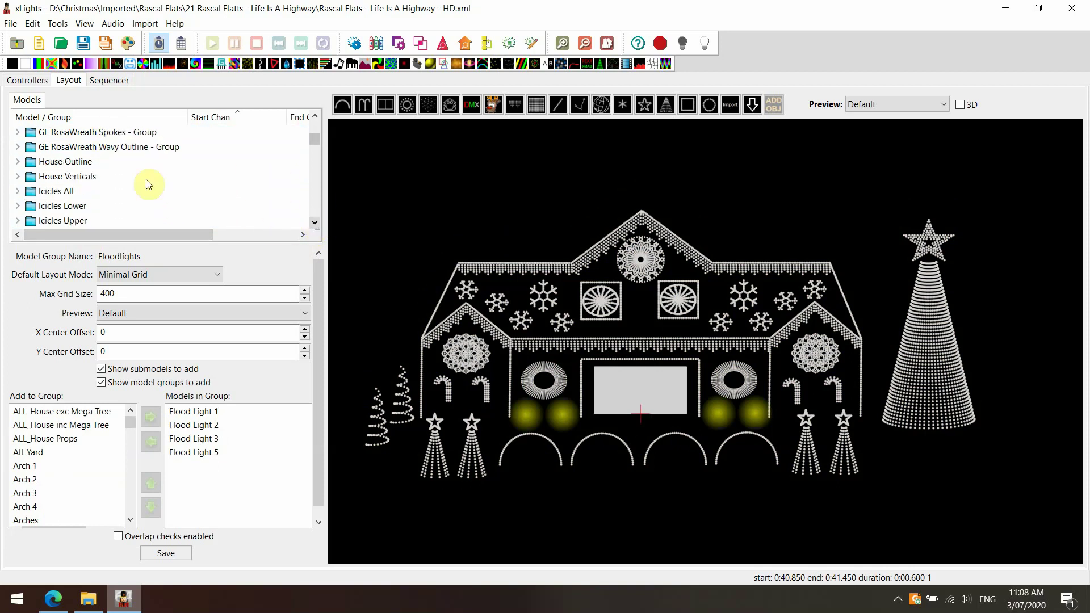
pyautogui.click(65, 161)
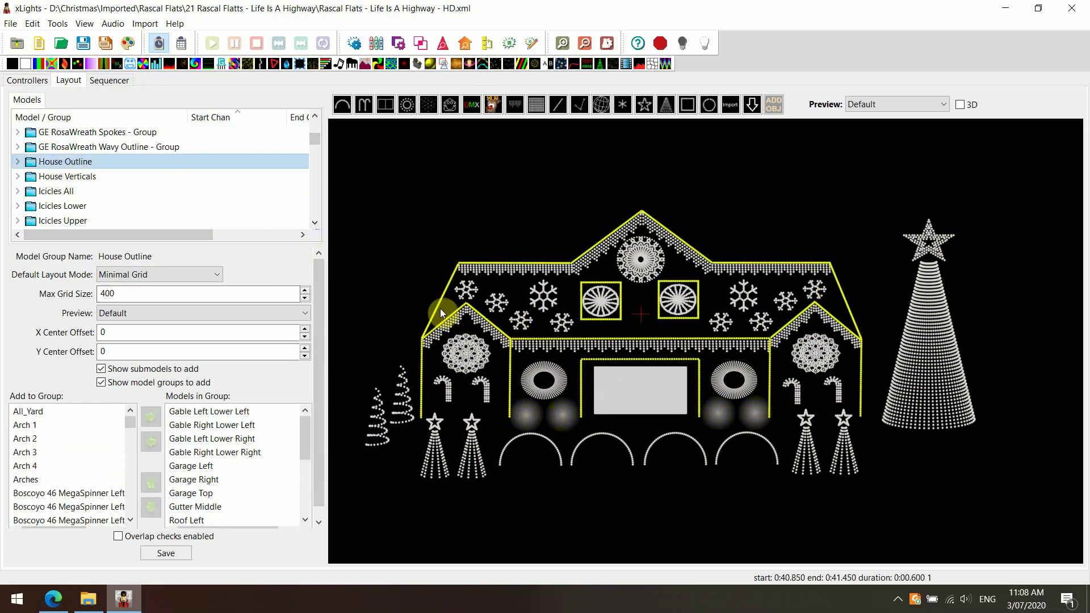
pyautogui.click(75, 178)
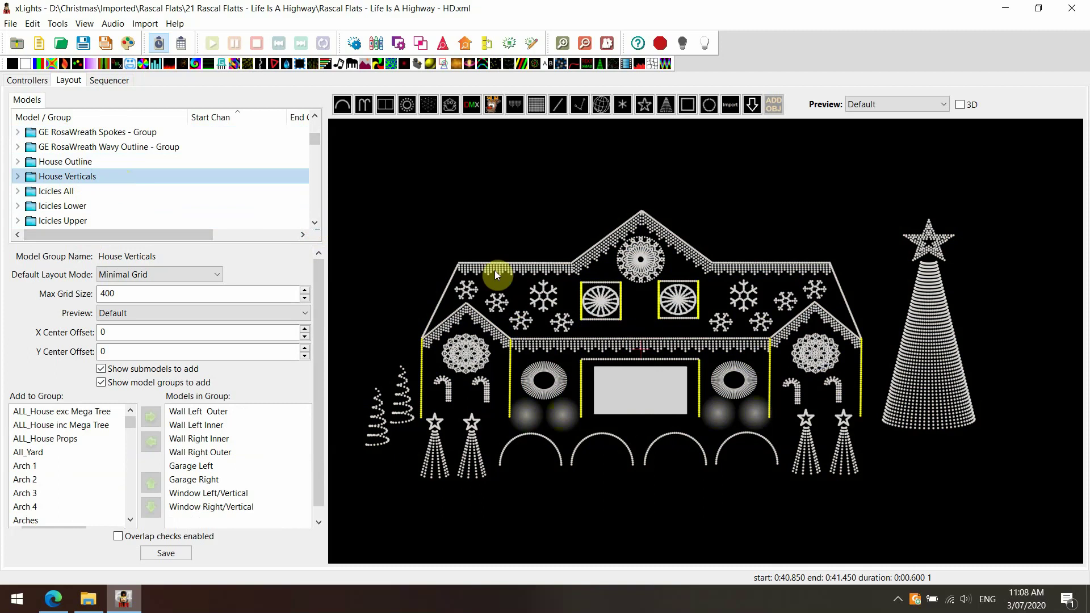
# - Inspect which models belong to the Icicles All, Mini Tree Stars and Mini Trees groups in the layout
pyautogui.click(73, 190)
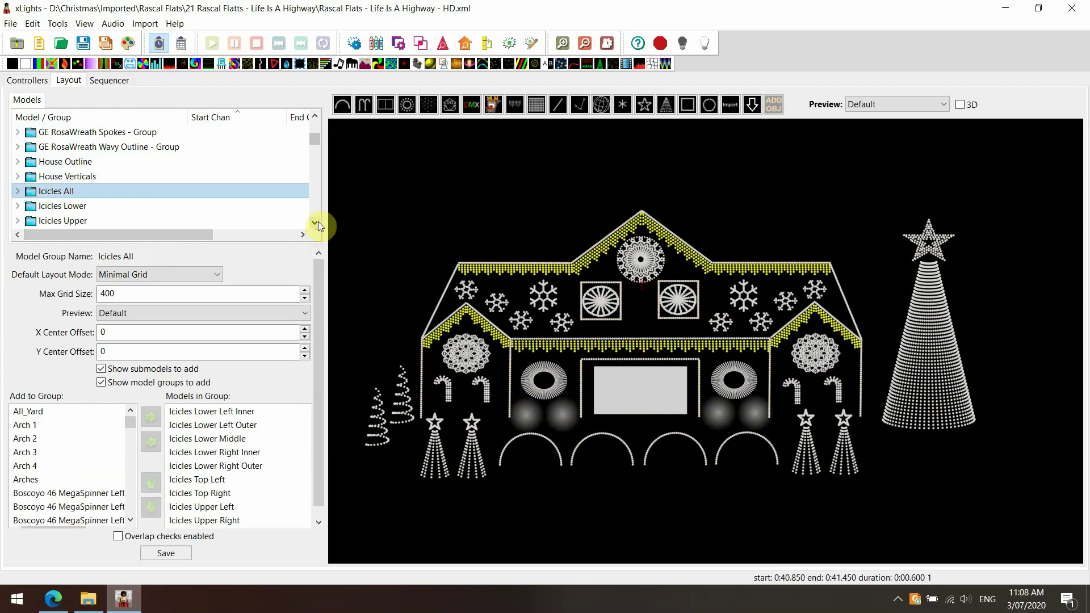
pyautogui.scroll(-2, 315, 222)
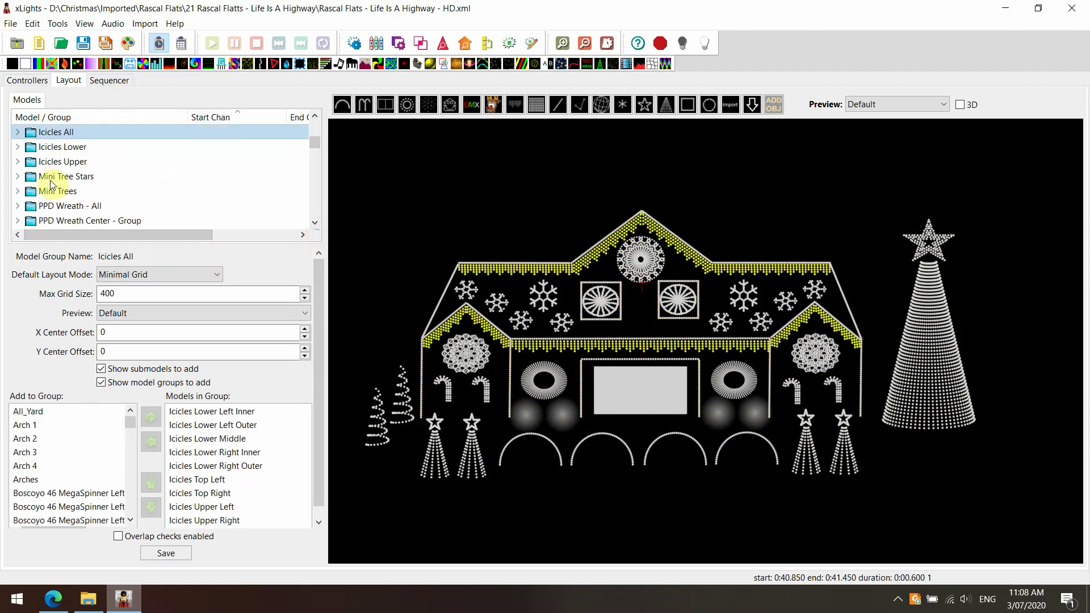
pyautogui.click(51, 178)
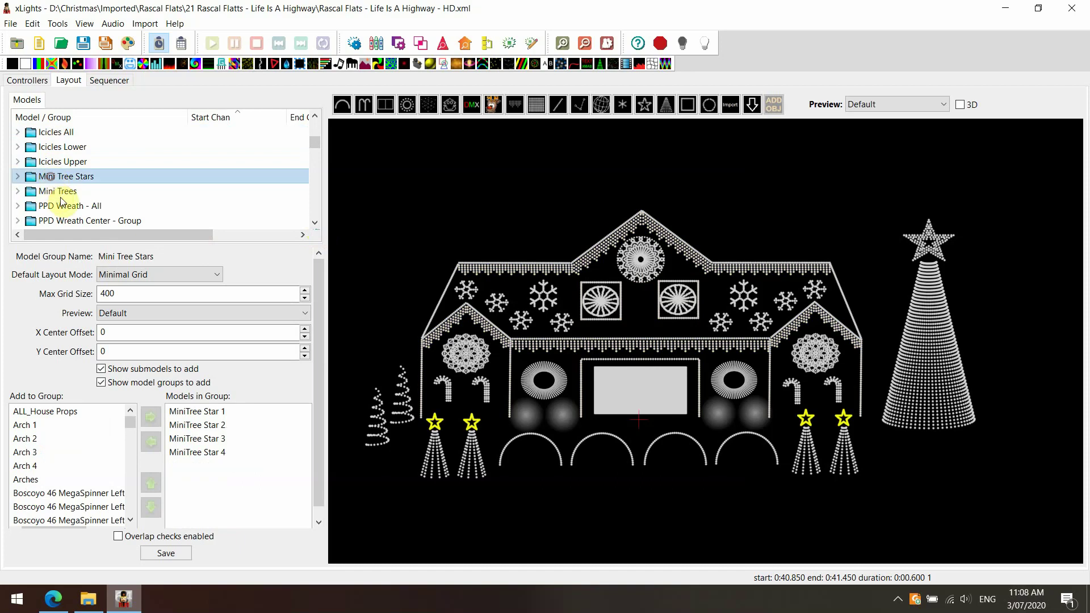
pyautogui.click(67, 192)
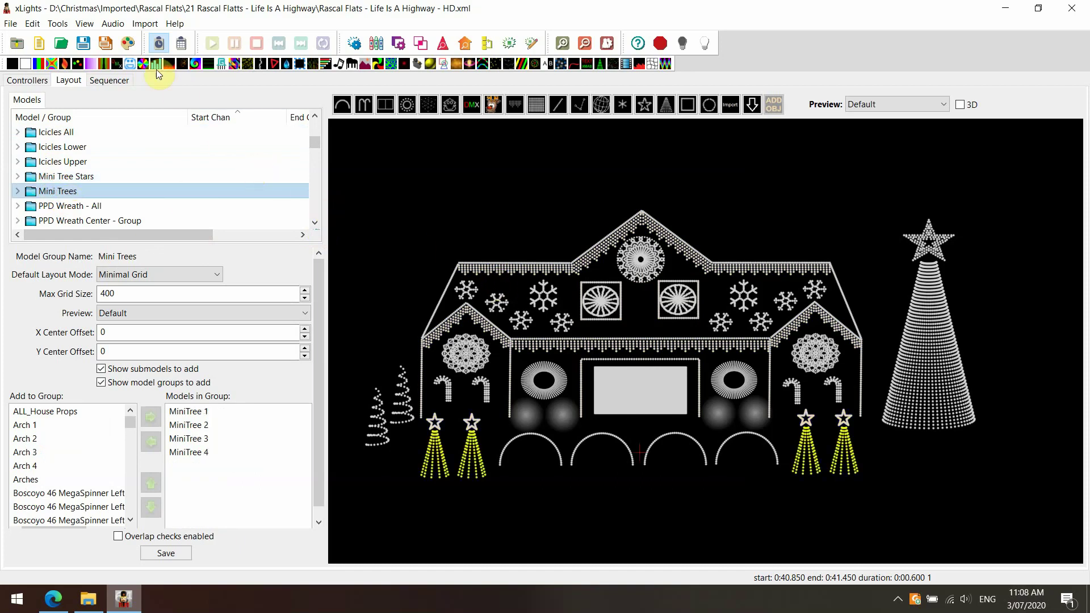
# - Return to the sequencer, save the Rascal Flats - Life Is A Highway - HD sequence and close it
pyautogui.click(111, 81)
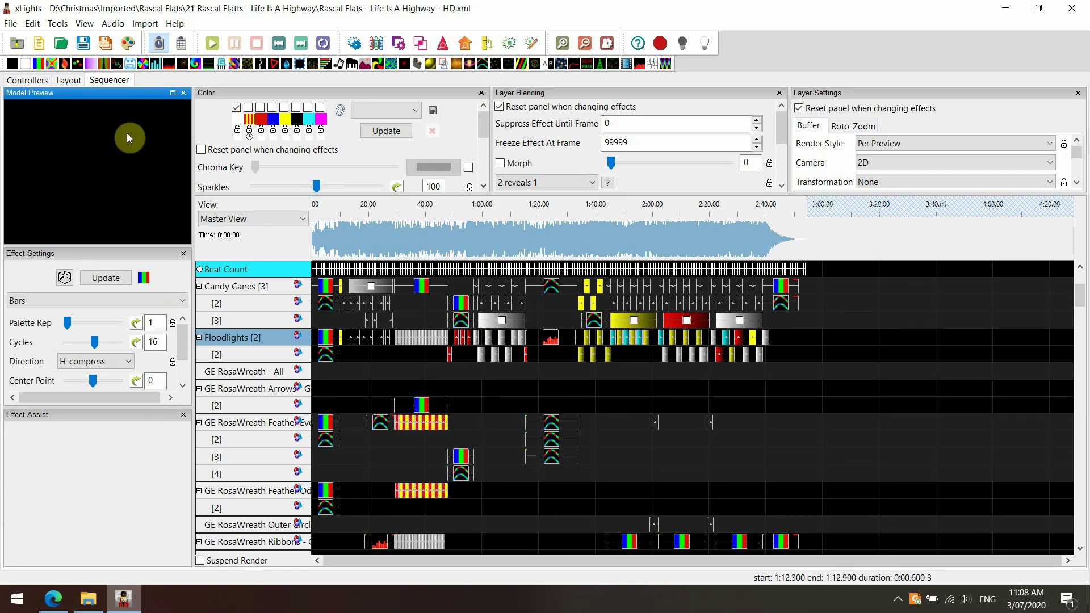
pyautogui.click(84, 45)
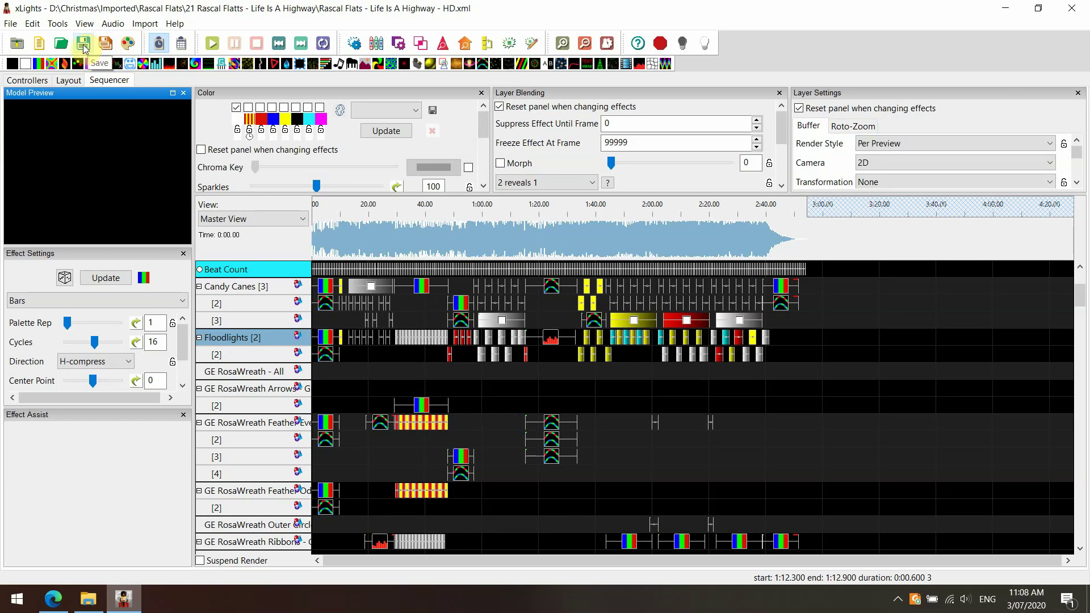
pyautogui.click(83, 47)
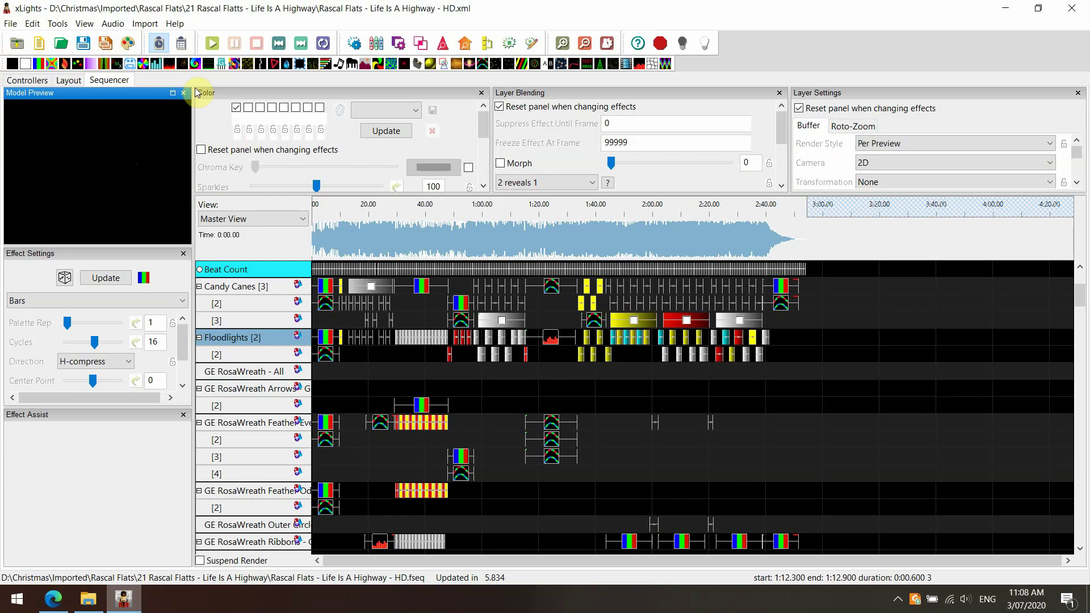
pyautogui.click(11, 23)
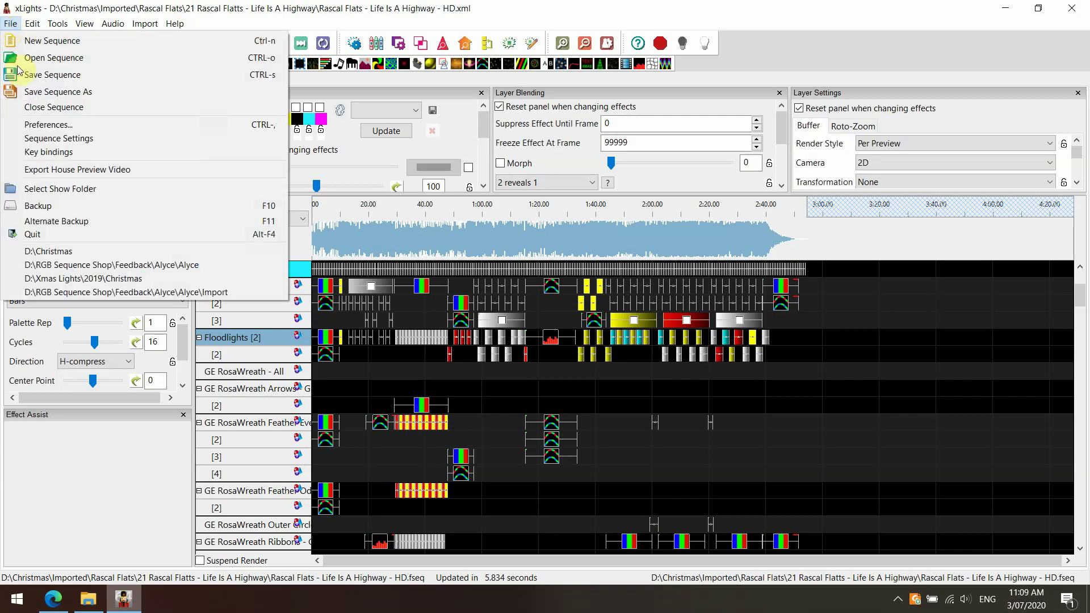
pyautogui.click(66, 107)
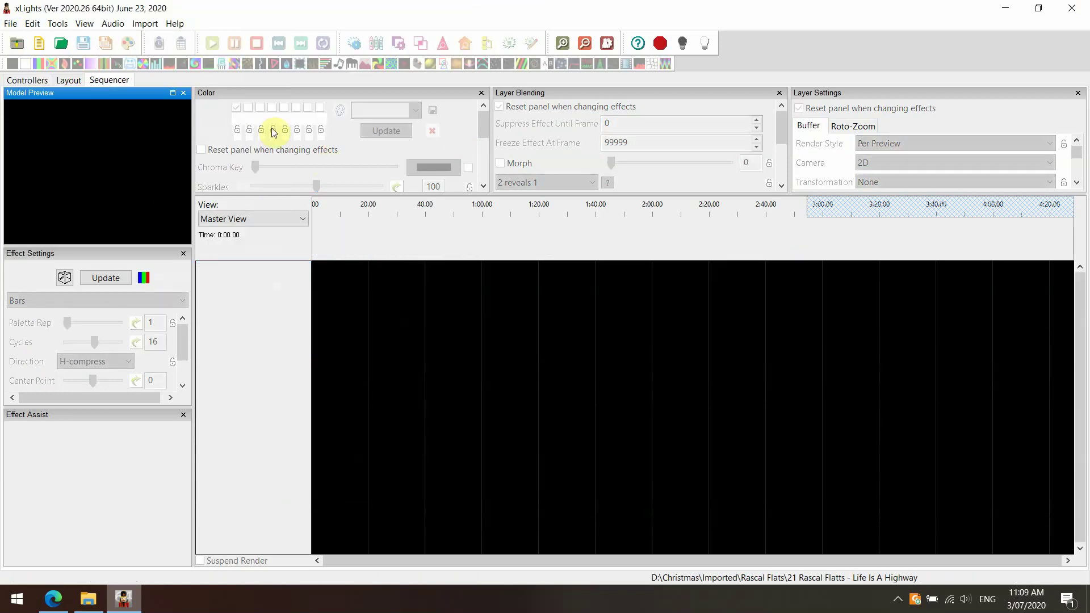
# - Restore the show directory from the imported sequence folder to the permanent one
pyautogui.click(70, 80)
pyautogui.click(39, 81)
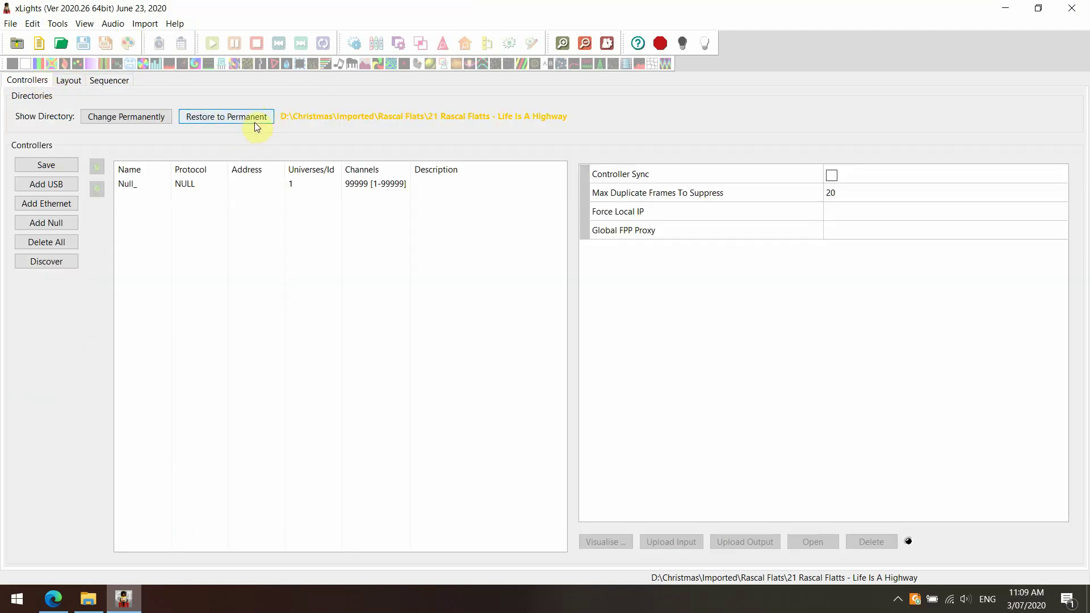
pyautogui.click(209, 121)
# - Inspect the existing layout's Arch, Candy Cane, Flood Lights and House Group Outline groups and the props they cover
pyautogui.click(69, 80)
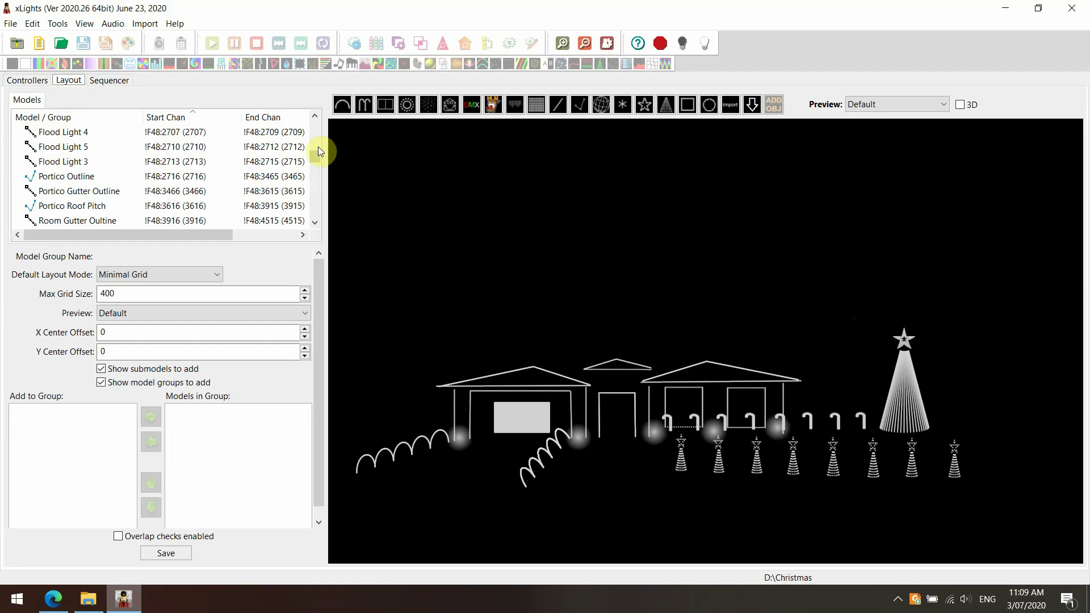
pyautogui.moveTo(315, 152); pyautogui.dragTo(314, 128)
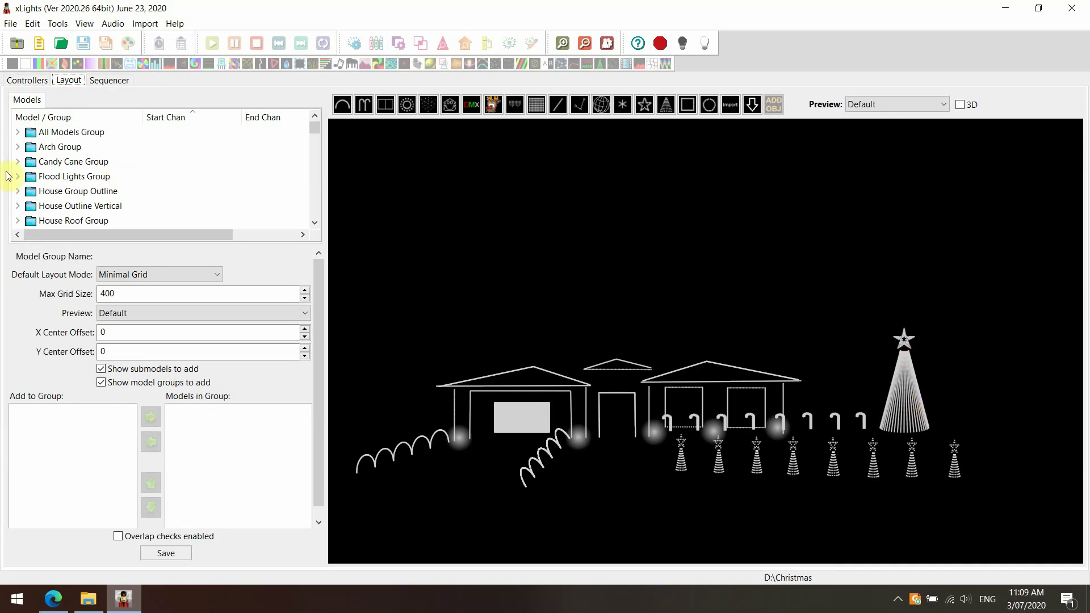
pyautogui.click(67, 147)
pyautogui.click(67, 162)
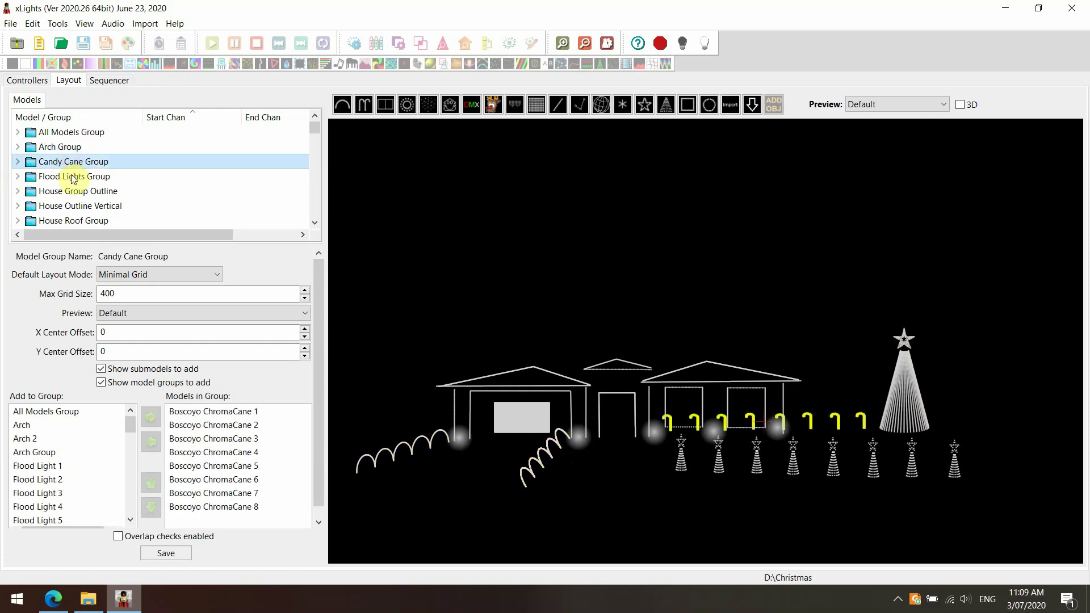
pyautogui.click(72, 177)
pyautogui.click(86, 192)
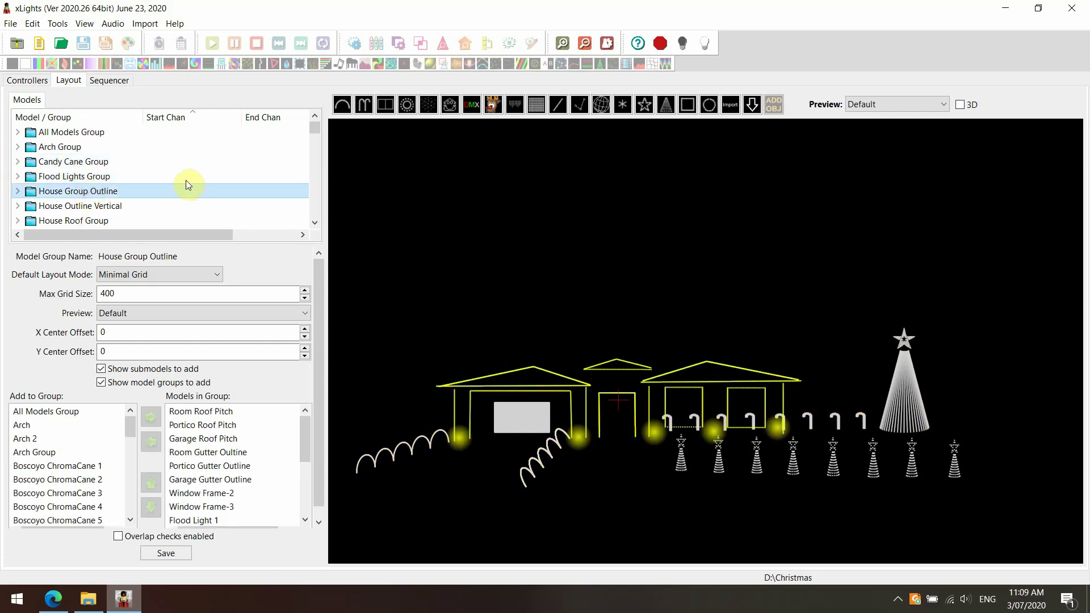
# - Compare which house lines the House Outline Vertical, House Roof Group and House Group Outline groups cover
pyautogui.scroll(-2, 183, 179)
pyautogui.scroll(1, 183, 180)
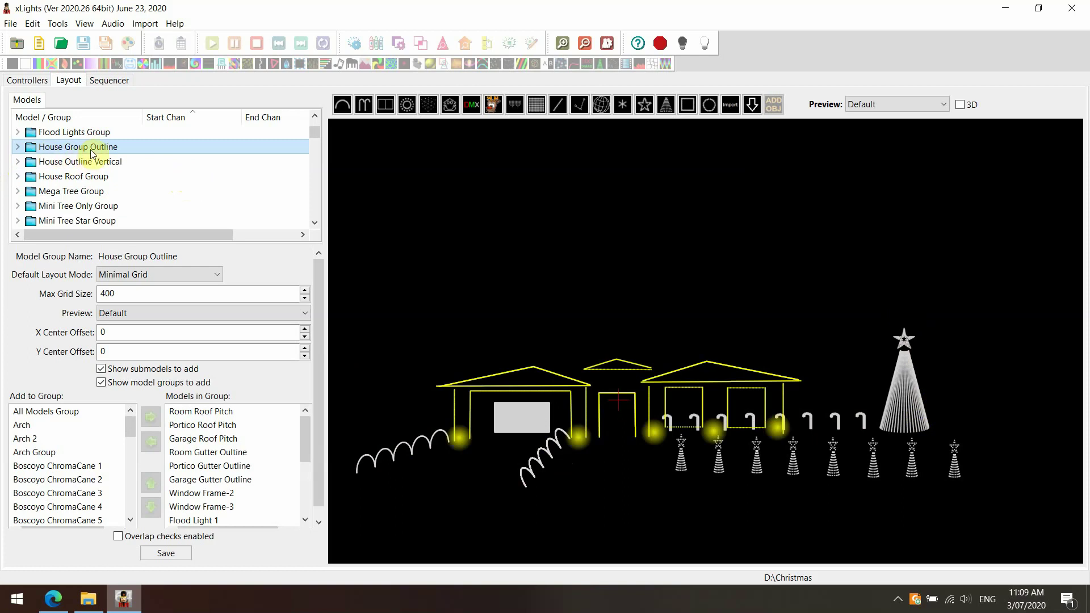
pyautogui.click(112, 163)
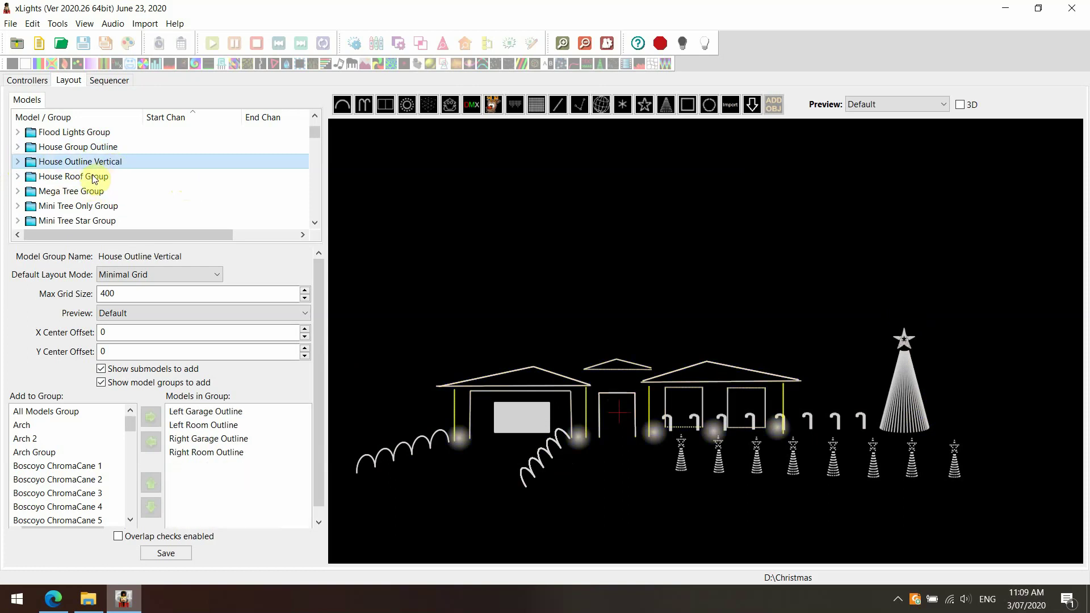
pyautogui.click(90, 179)
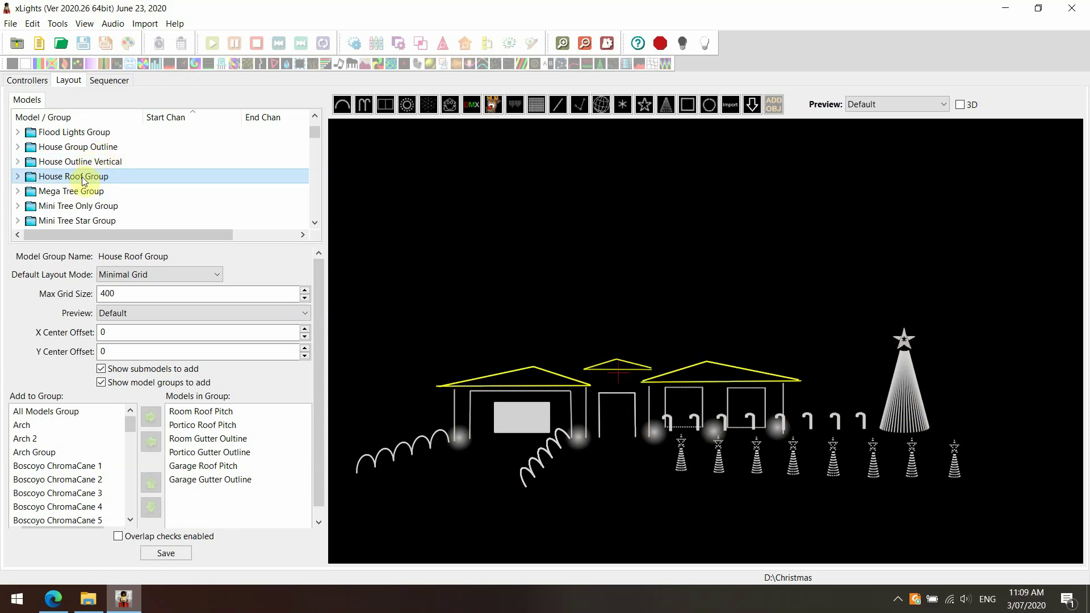
pyautogui.click(100, 147)
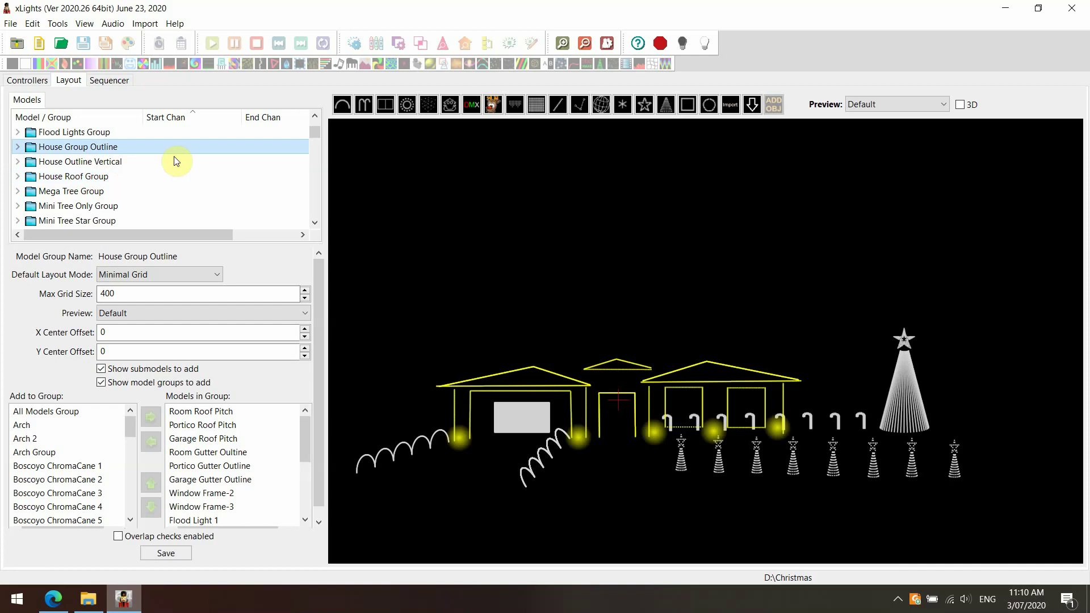
# - Create a new musical sequence from the Rascal Flatts audio in the Music folder, using Quick Start with the All Models view
pyautogui.click(19, 23)
pyautogui.click(49, 39)
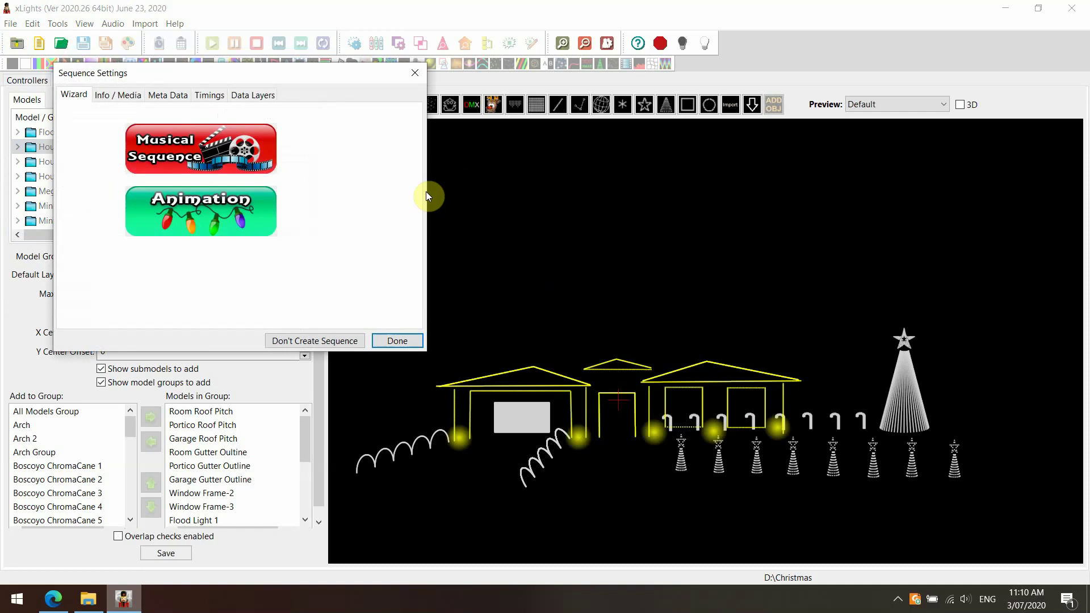
pyautogui.click(185, 141)
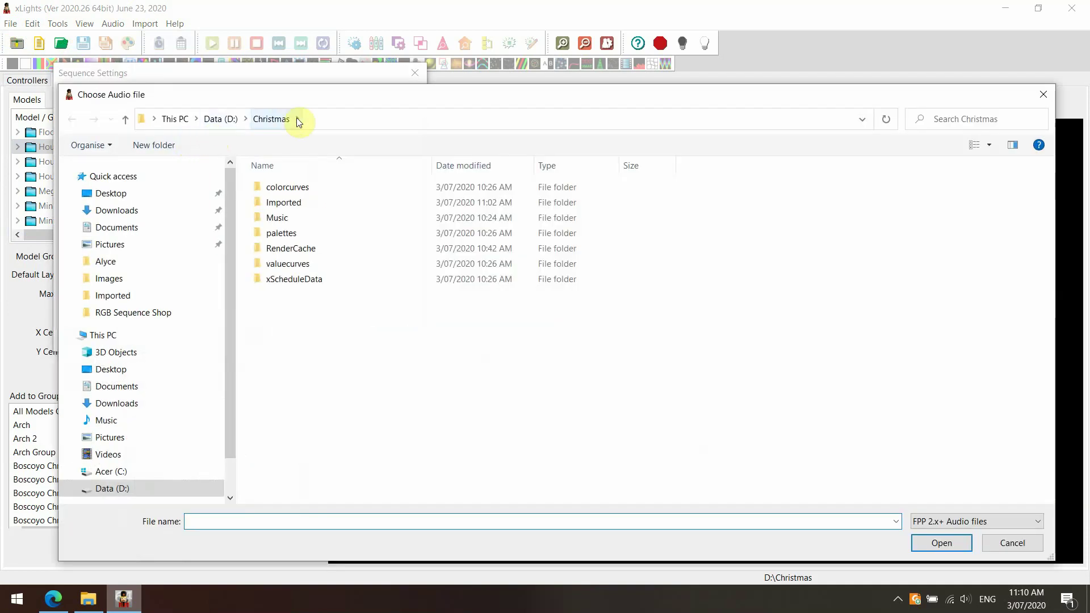
pyautogui.doubleClick(289, 220)
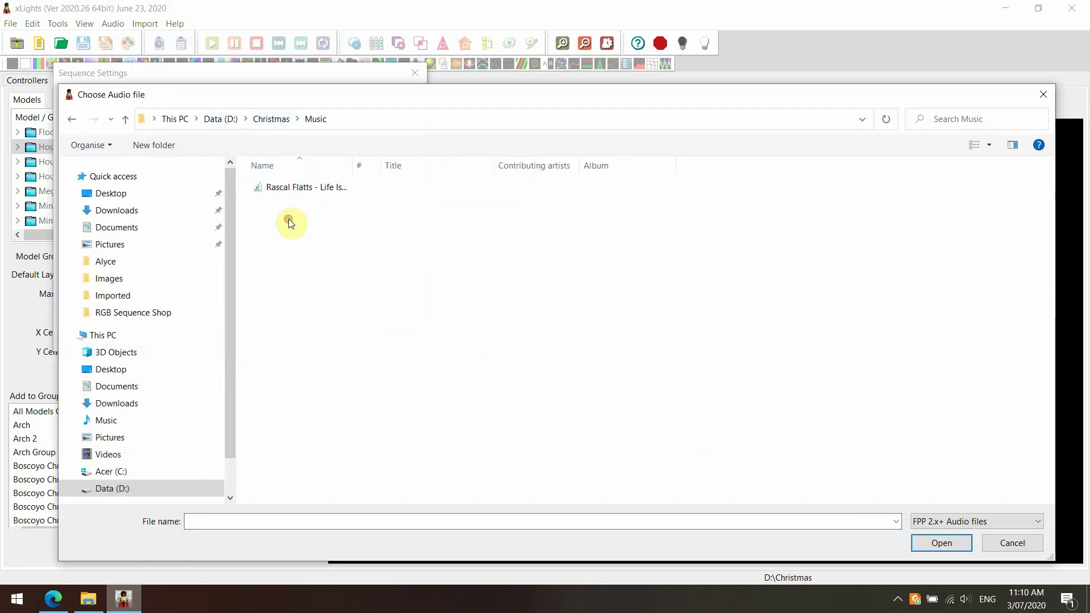
pyautogui.doubleClick(329, 193)
pyautogui.press('Return')
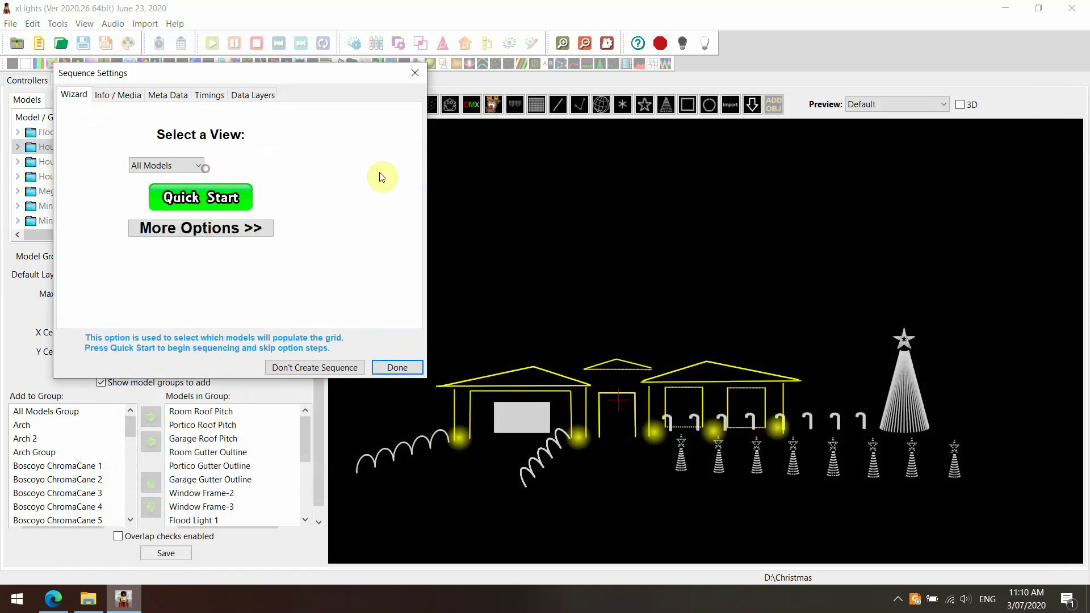
pyautogui.click(170, 197)
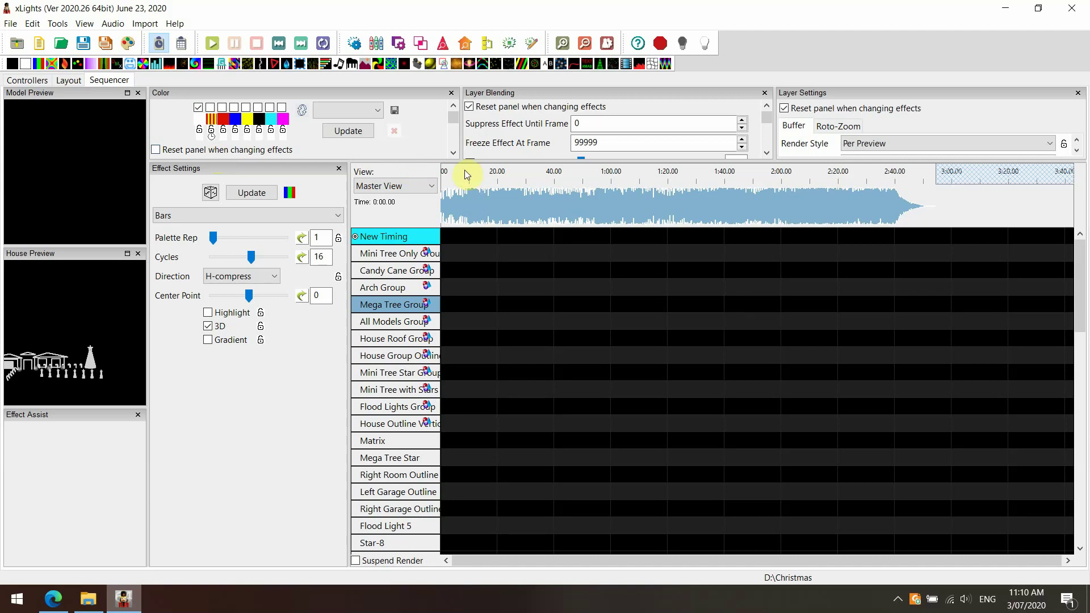
# - Start importing effects from Rascal Flats - Life Is A Highway - HD in the Imported\Rascal Flats\21 Rascal Flatts - Life Is A Highway folder
pyautogui.click(144, 24)
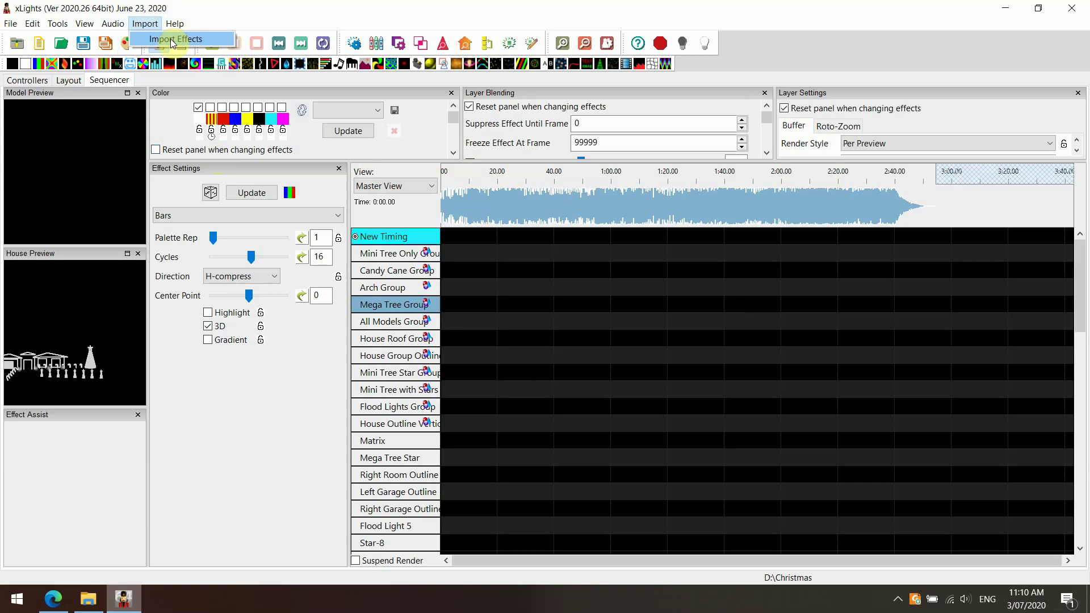
pyautogui.click(170, 39)
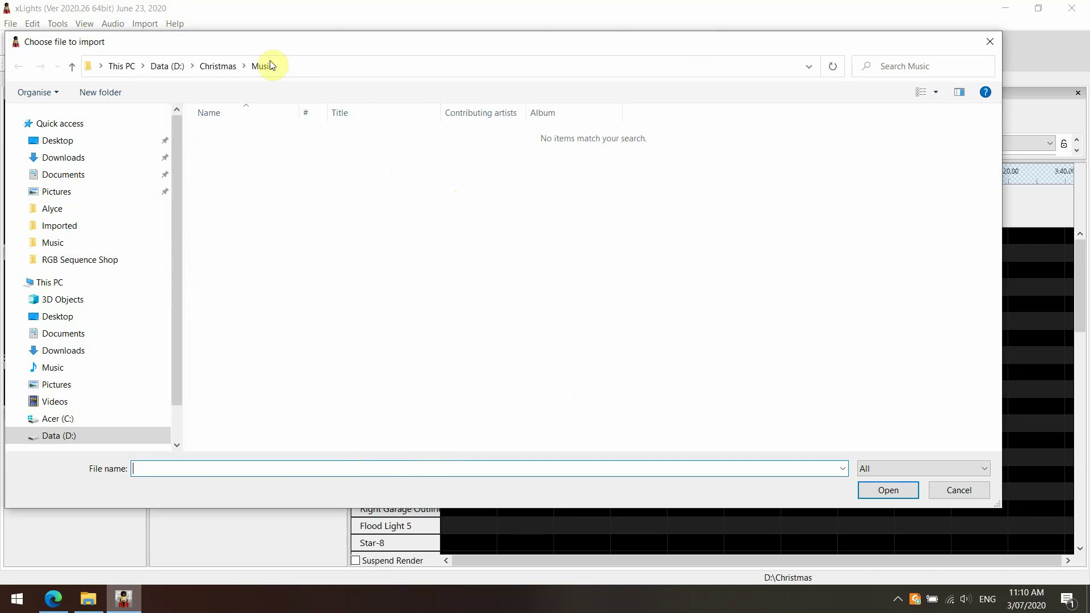
pyautogui.click(216, 67)
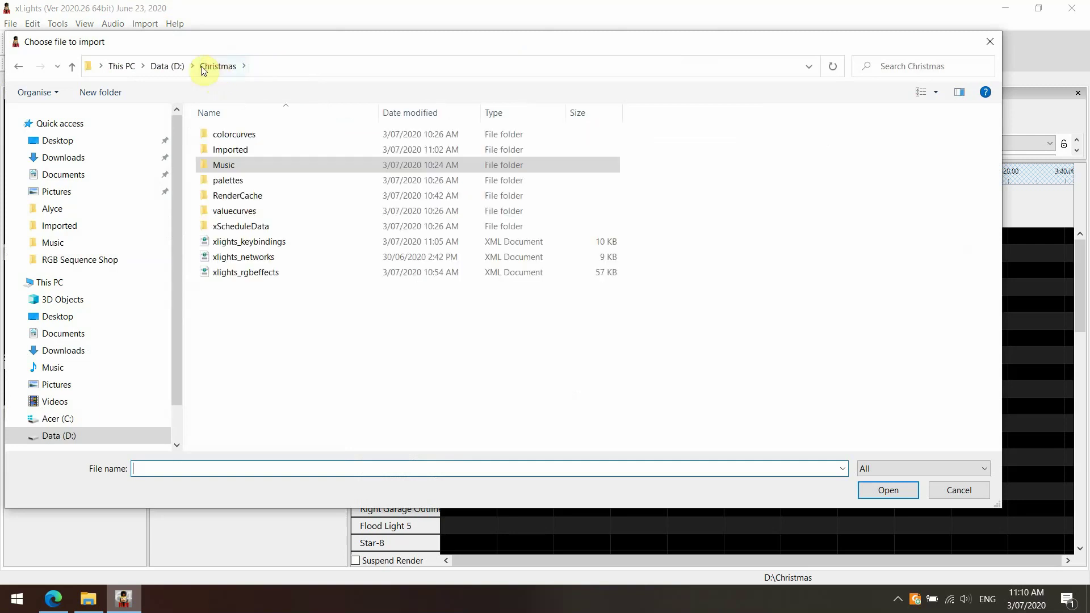
pyautogui.doubleClick(245, 150)
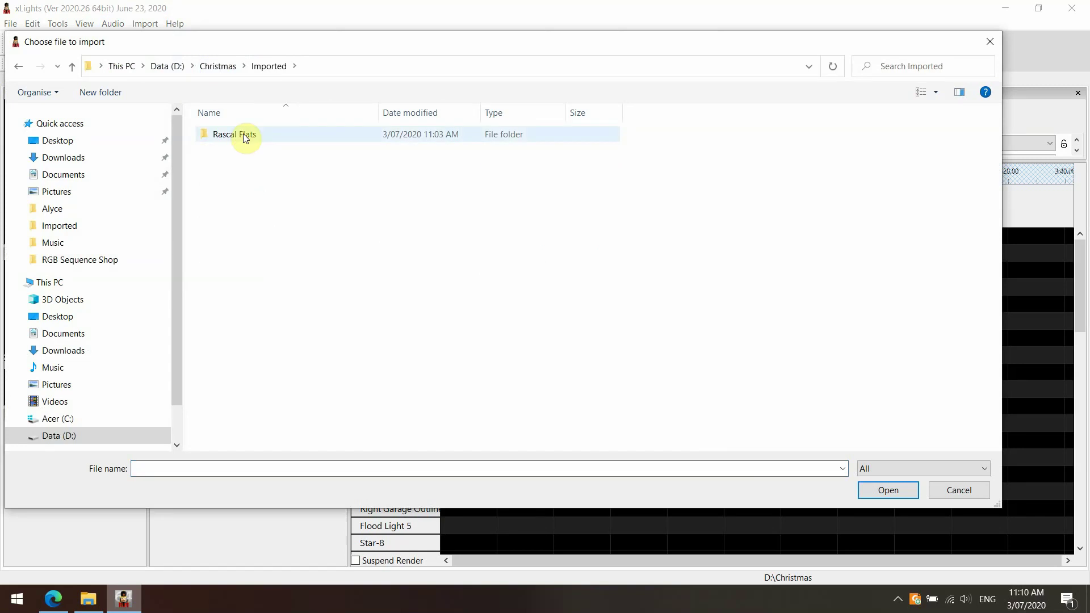
pyautogui.doubleClick(244, 135)
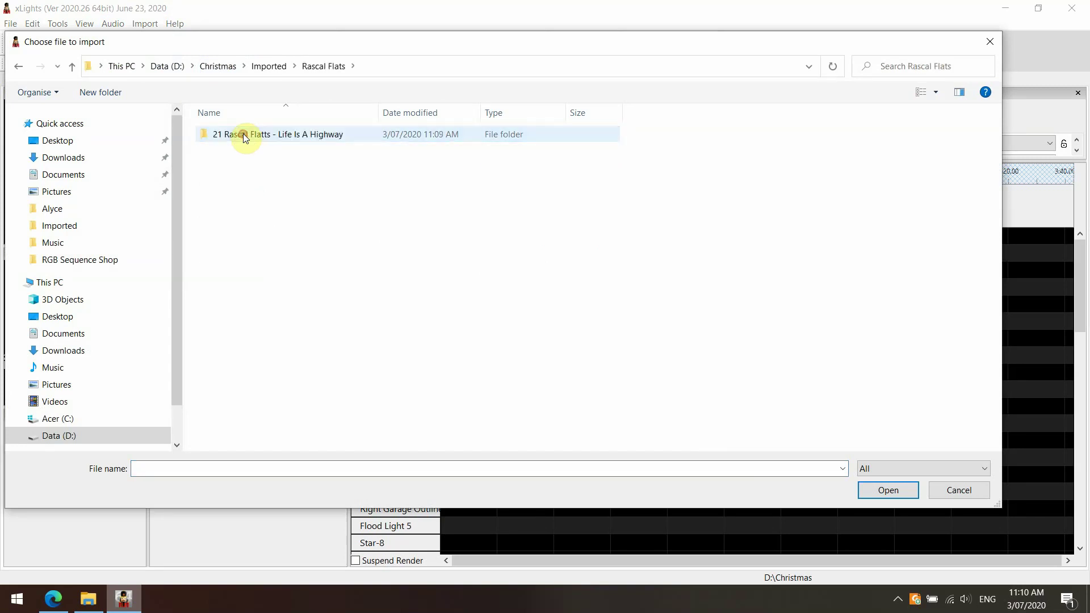
pyautogui.doubleClick(281, 134)
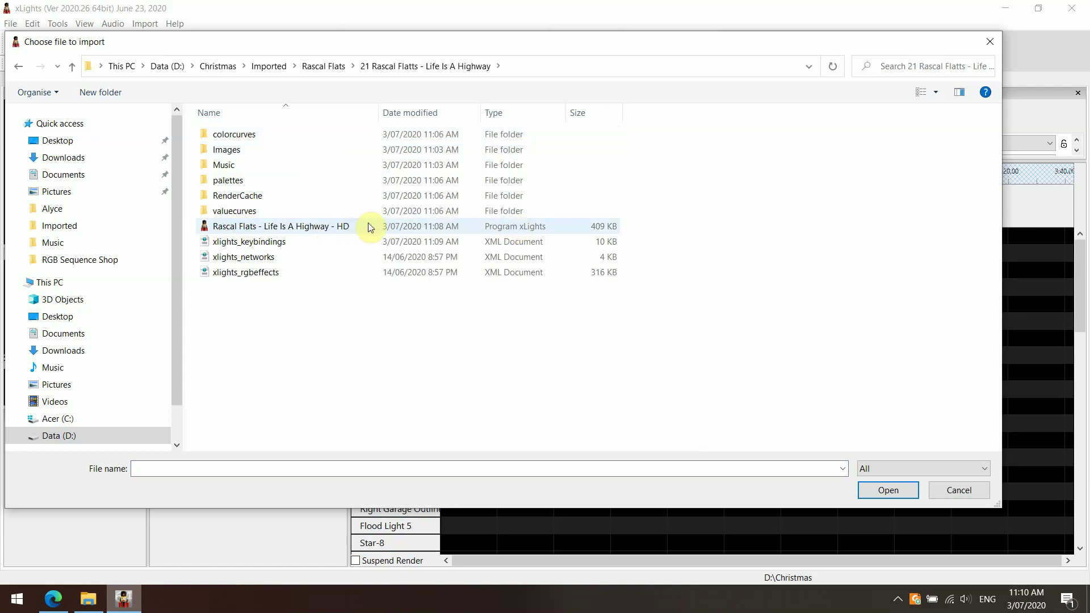
pyautogui.doubleClick(319, 227)
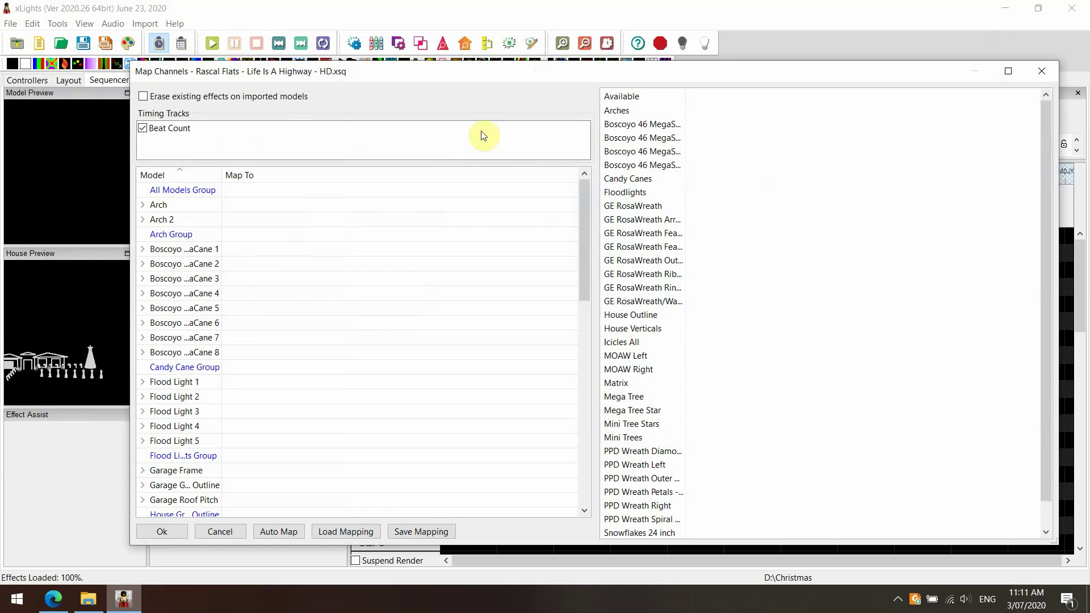
# - Widen the Available column to show the full source model names, and map Arches to the Arch Group
pyautogui.moveTo(686, 96); pyautogui.dragTo(805, 90)
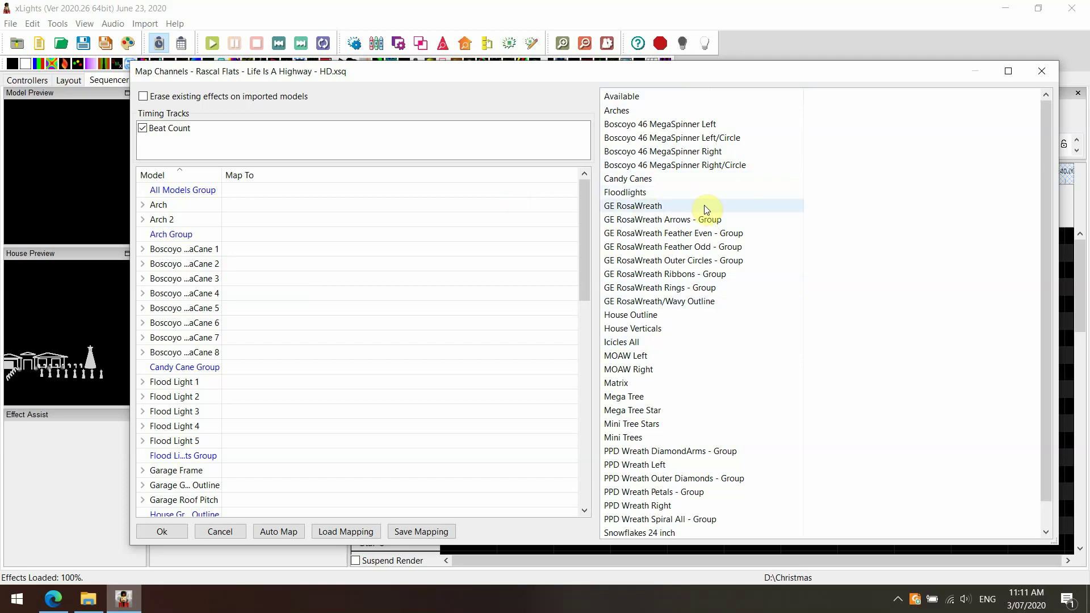
pyautogui.scroll(-1, 660, 277)
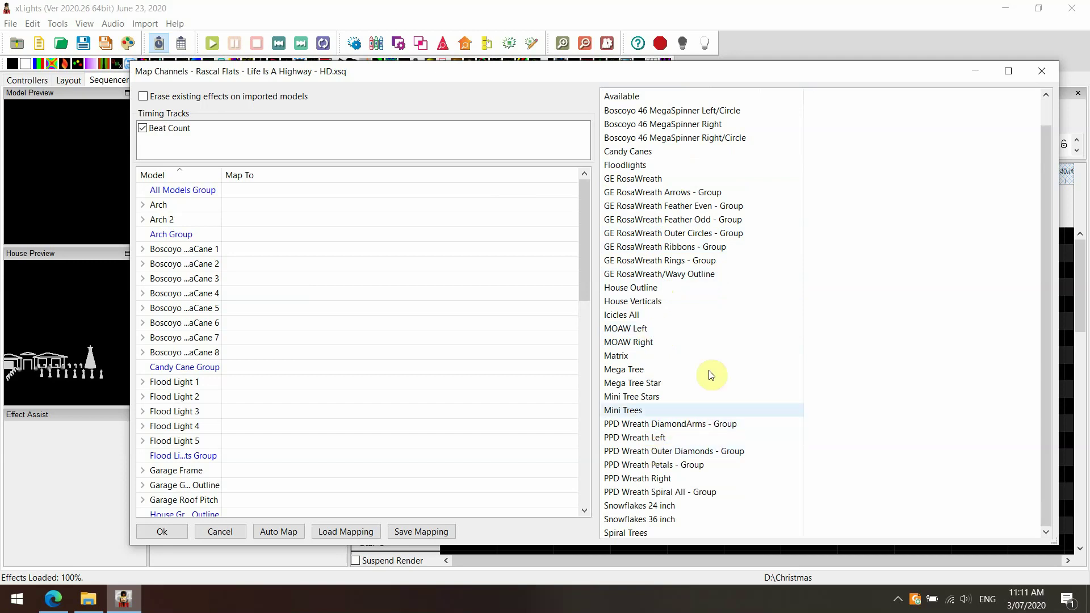
pyautogui.scroll(1, 707, 300)
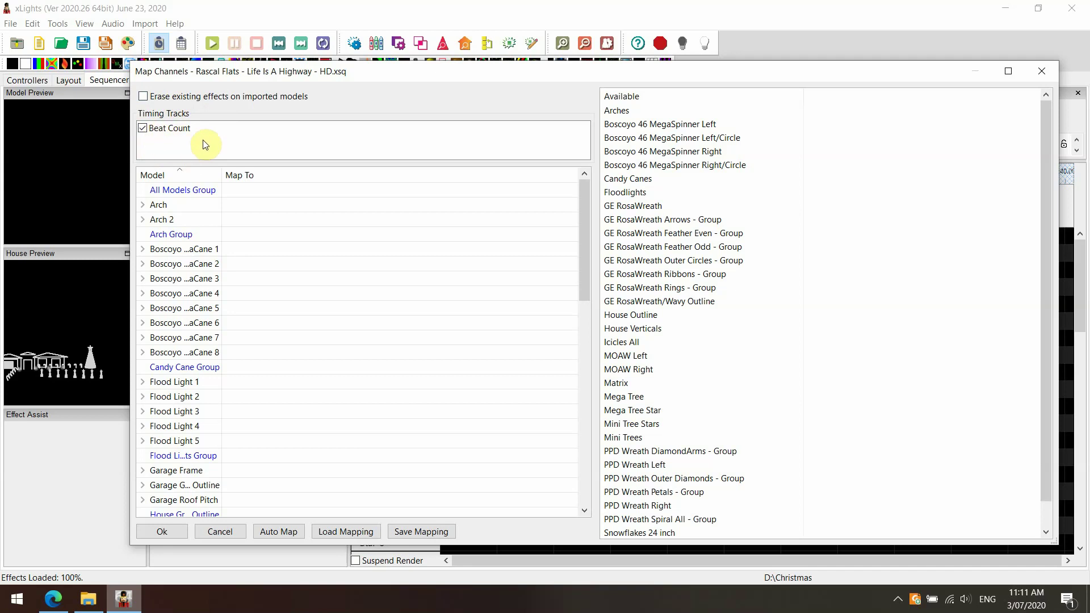
pyautogui.click(625, 113)
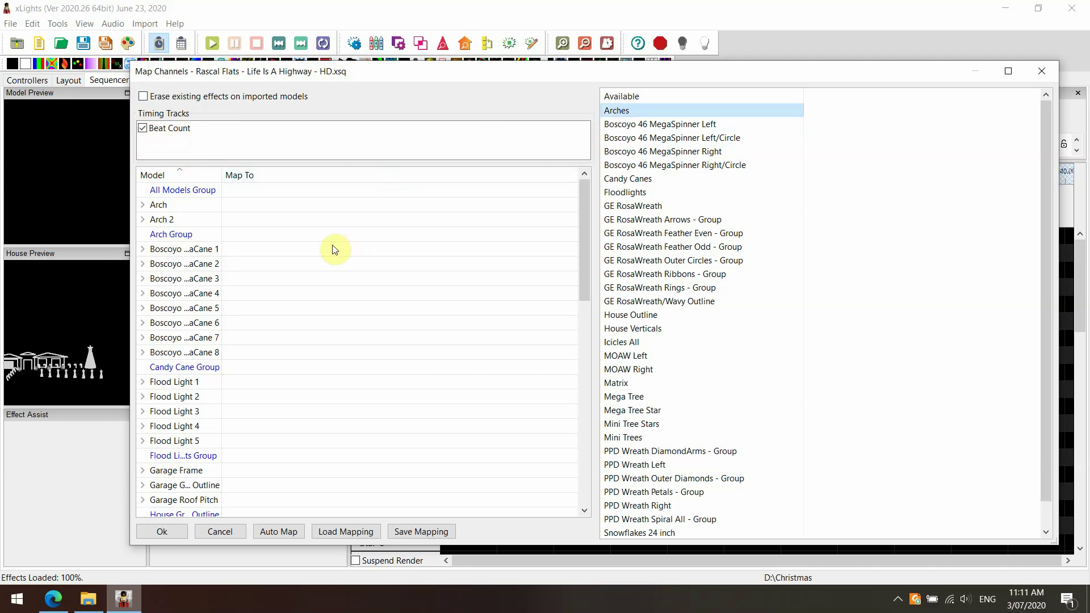
pyautogui.moveTo(299, 235); pyautogui.dragTo(301, 236)
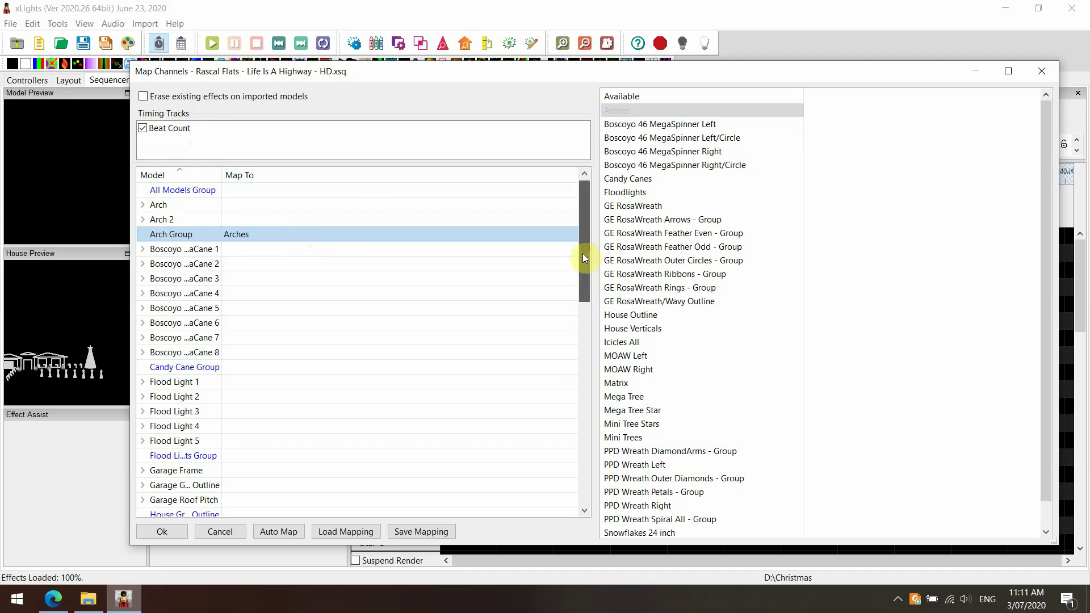
# - Widen the Model column to show the full model names, and map Floodlights to the Flood Lights Group
pyautogui.moveTo(583, 253); pyautogui.dragTo(581, 272)
pyautogui.moveTo(222, 174); pyautogui.dragTo(273, 177)
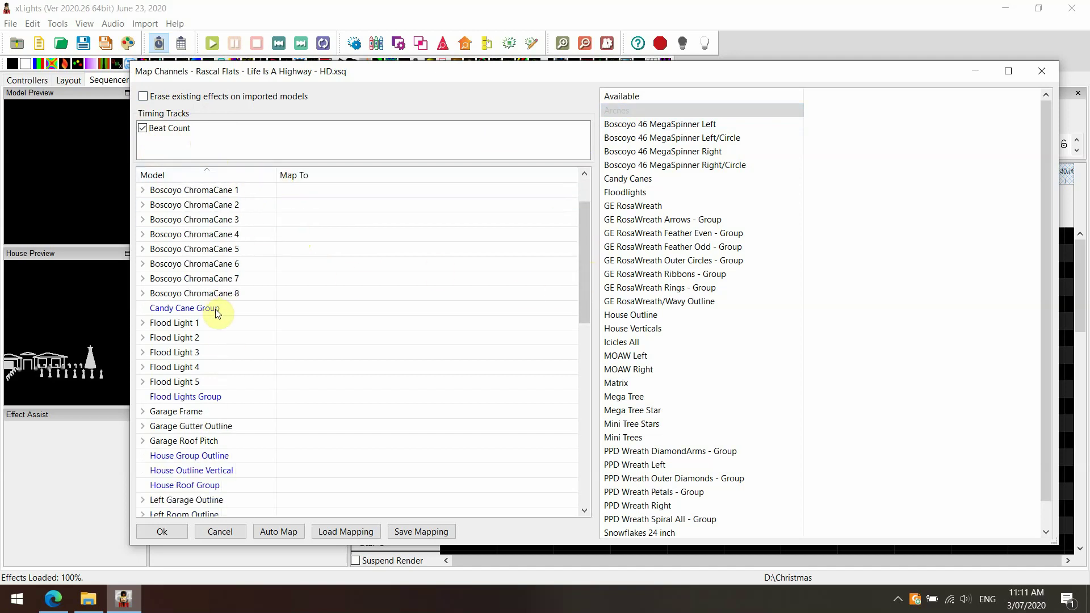
pyautogui.click(625, 193)
pyautogui.moveTo(625, 193); pyautogui.dragTo(340, 396)
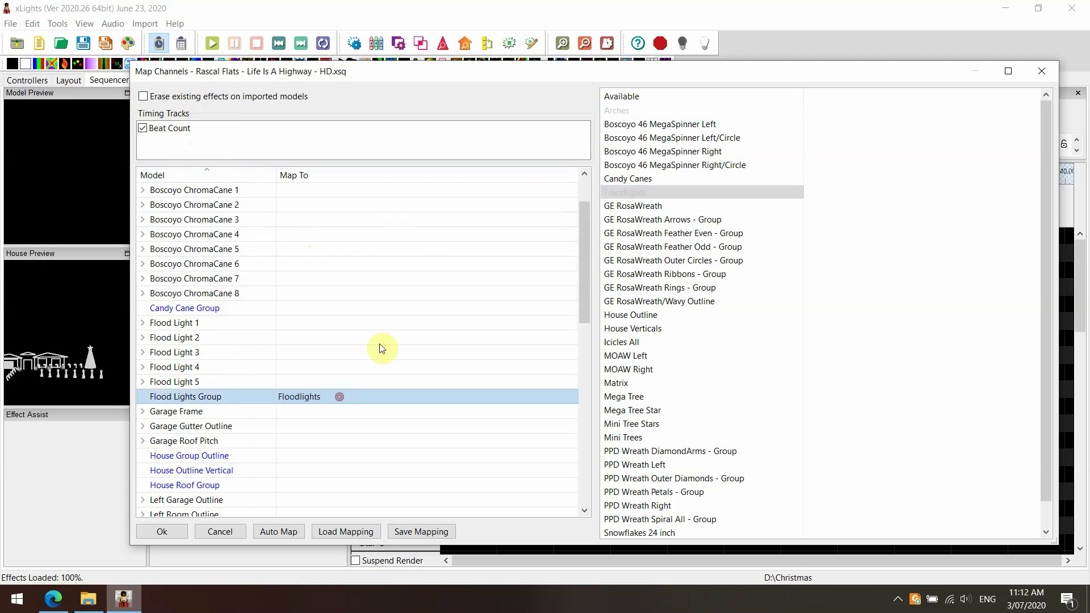
# - Map House Outline to the House Group Outline, and House Verticals to the House Outline Vertical group
pyautogui.moveTo(586, 245); pyautogui.dragTo(593, 333)
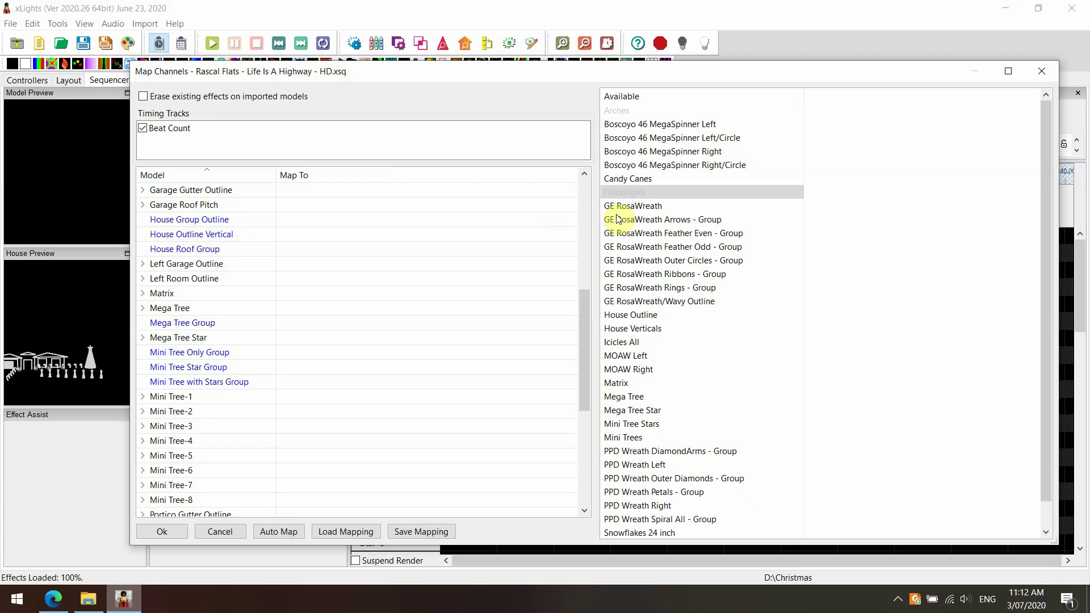
pyautogui.click(643, 314)
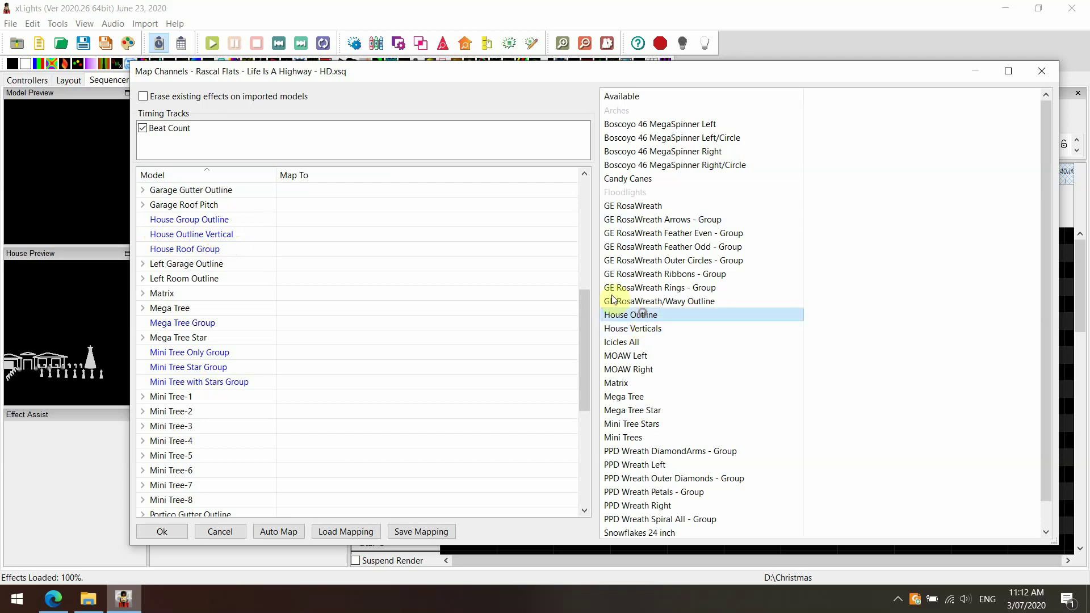
pyautogui.click(301, 221)
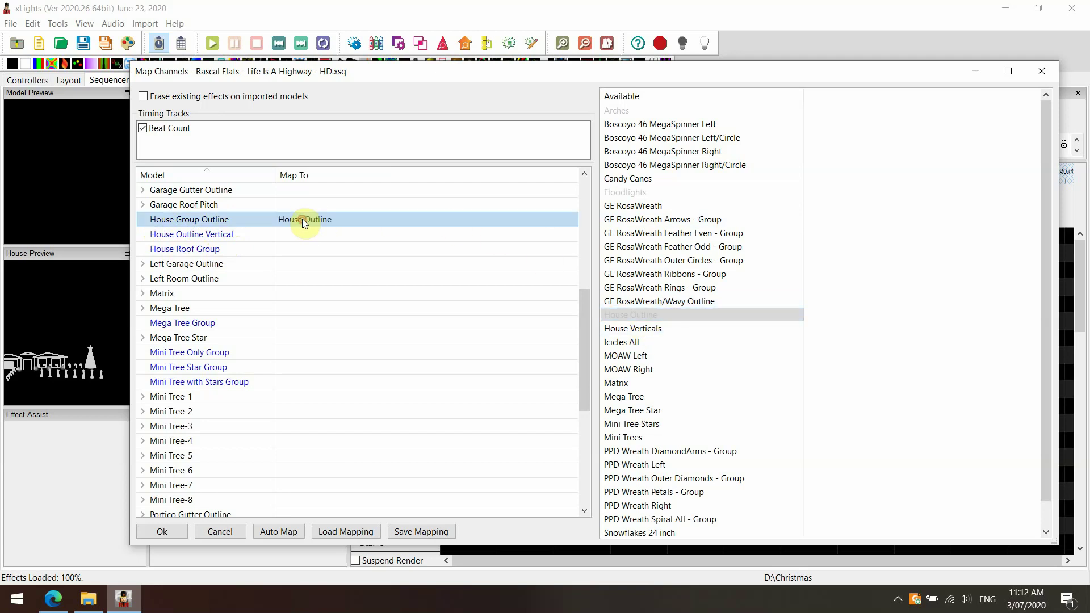
pyautogui.click(651, 332)
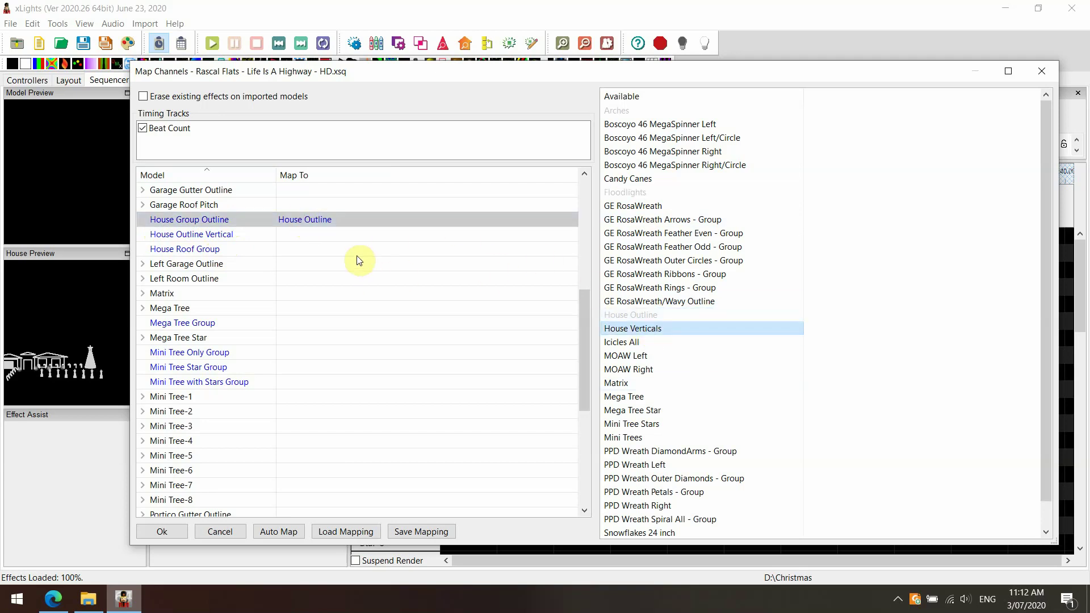
pyautogui.click(322, 235)
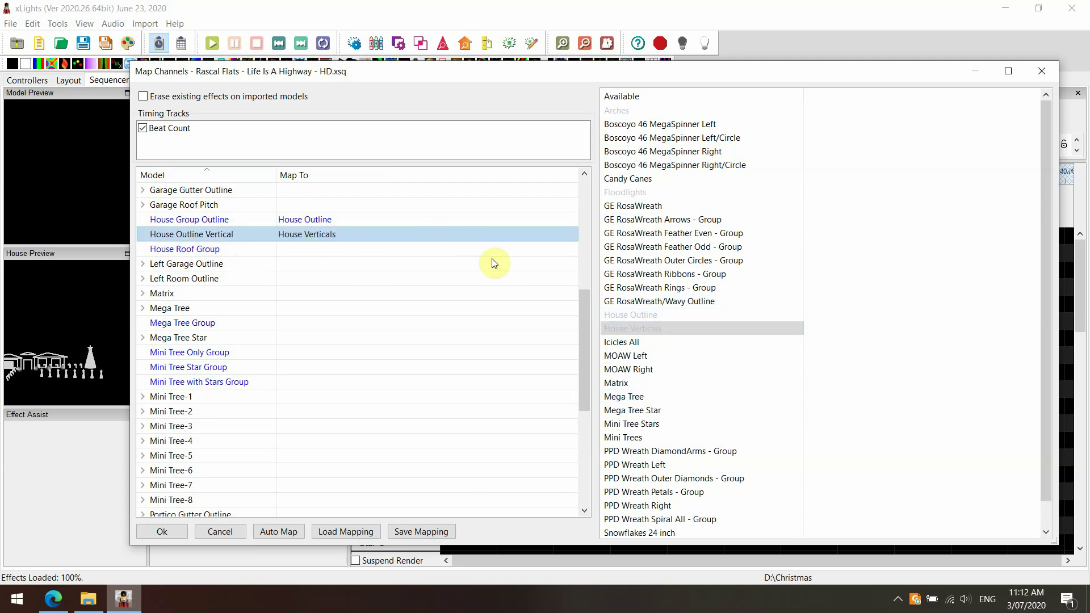
# - Map the source Matrix, Mega Tree and Mega Tree Star to the layout models with the same names
pyautogui.moveTo(584, 301); pyautogui.dragTo(579, 321)
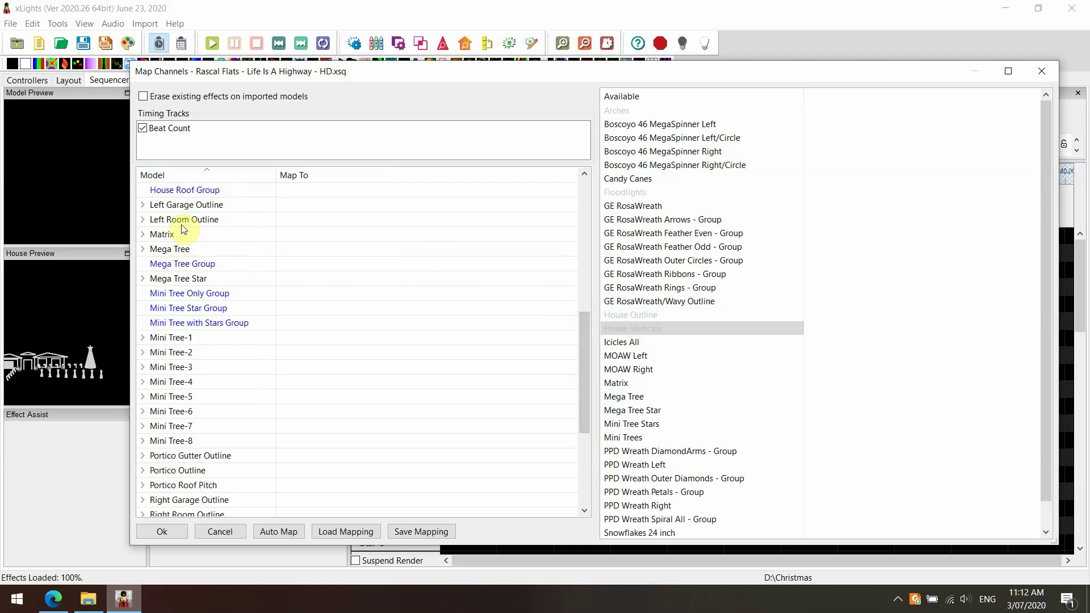
pyautogui.click(644, 384)
pyautogui.moveTo(256, 246); pyautogui.dragTo(301, 234)
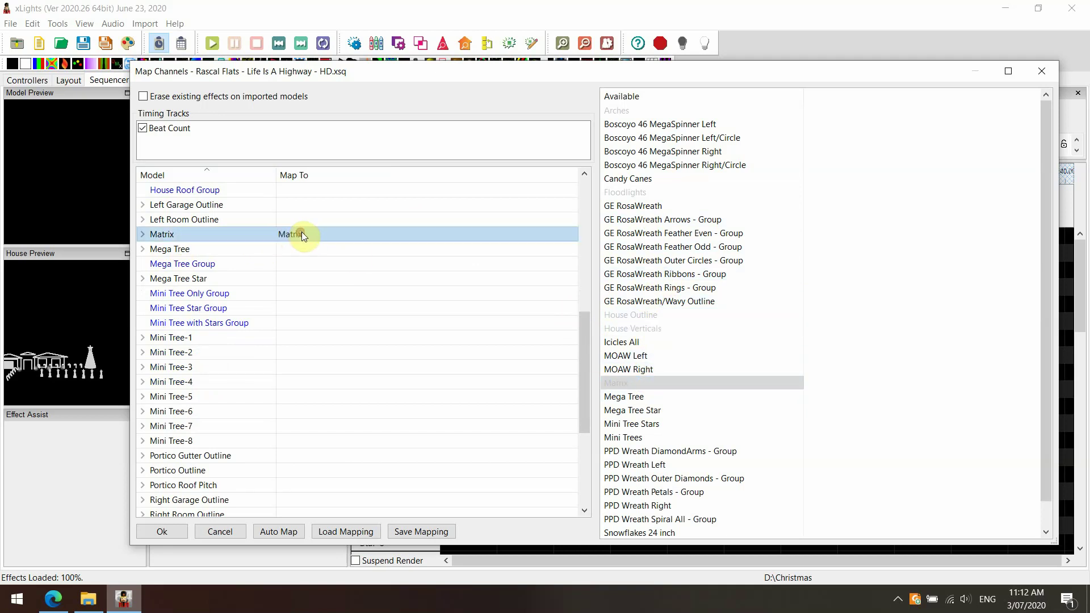
pyautogui.click(641, 395)
pyautogui.moveTo(341, 272); pyautogui.dragTo(310, 249)
pyautogui.click(632, 410)
pyautogui.moveTo(455, 313); pyautogui.dragTo(307, 280)
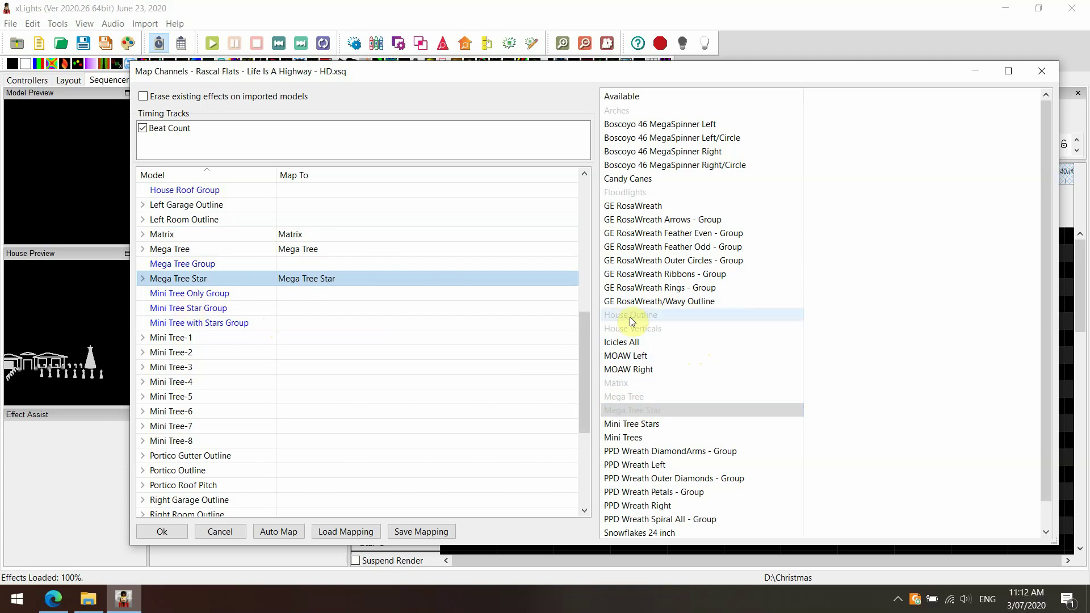
# - Map Mini Trees to the Mini Tree Only Group, and Mini Tree Stars to the Mini Tree Star Group
pyautogui.scroll(-1, 683, 366)
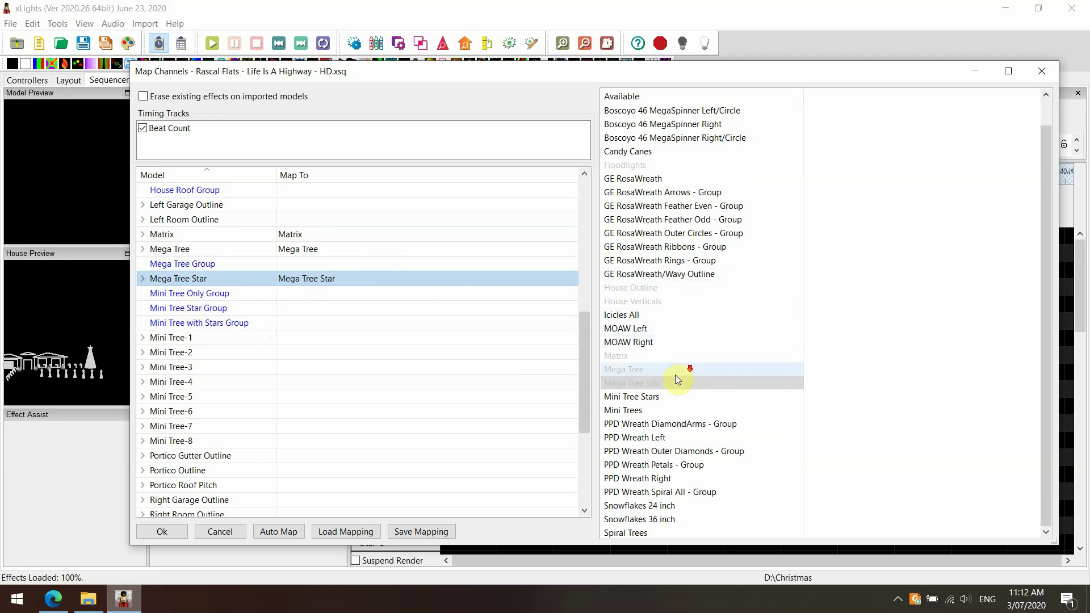
pyautogui.click(636, 413)
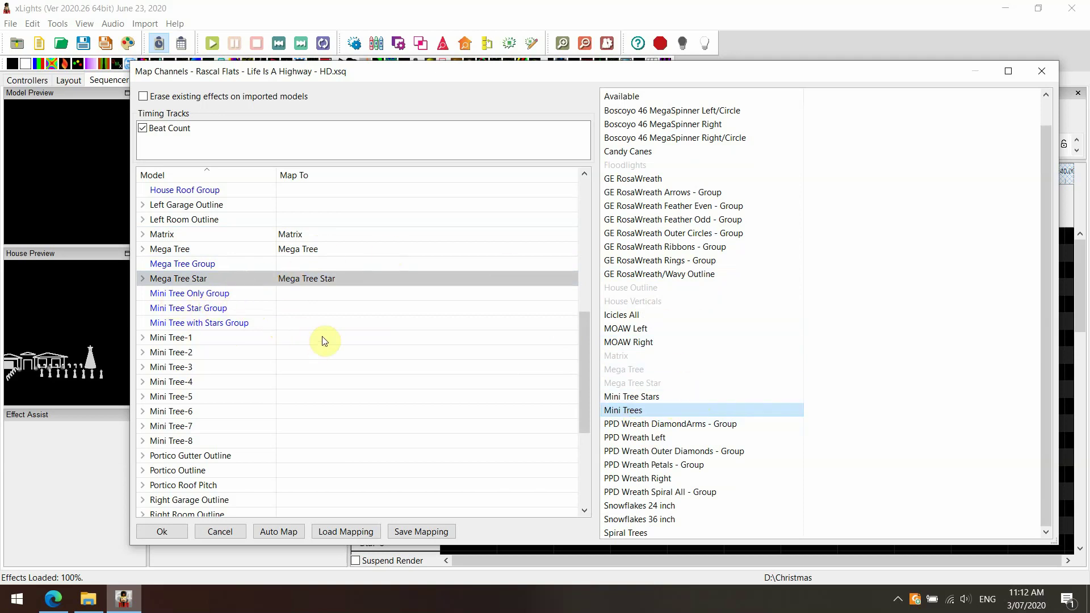
pyautogui.click(297, 292)
pyautogui.moveTo(653, 402); pyautogui.dragTo(295, 309)
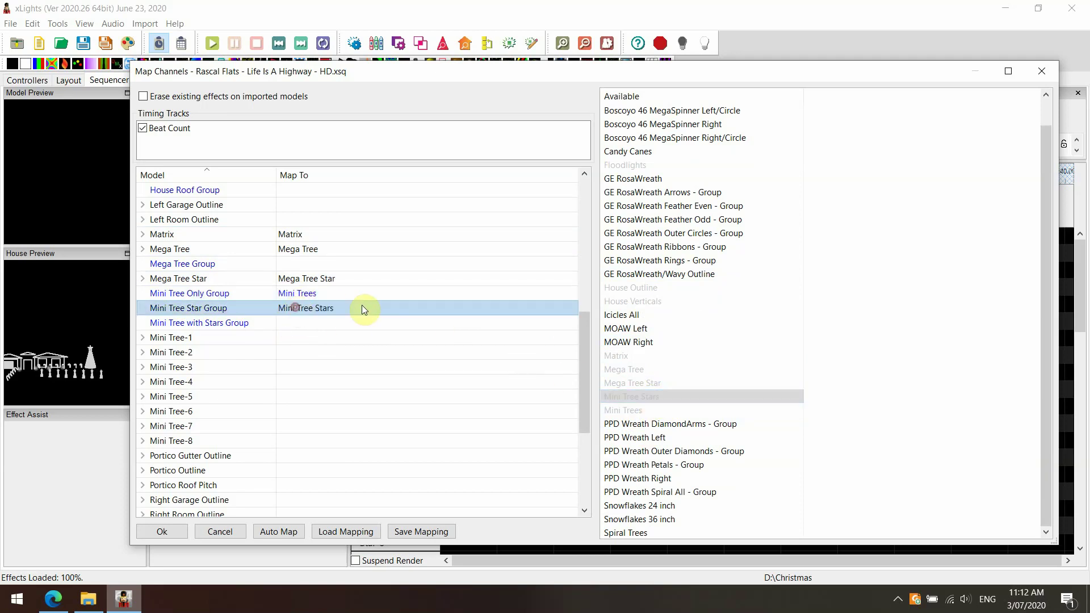
# - Map the source Candy Canes to the Candy Cane Group
pyautogui.moveTo(587, 363); pyautogui.dragTo(575, 248)
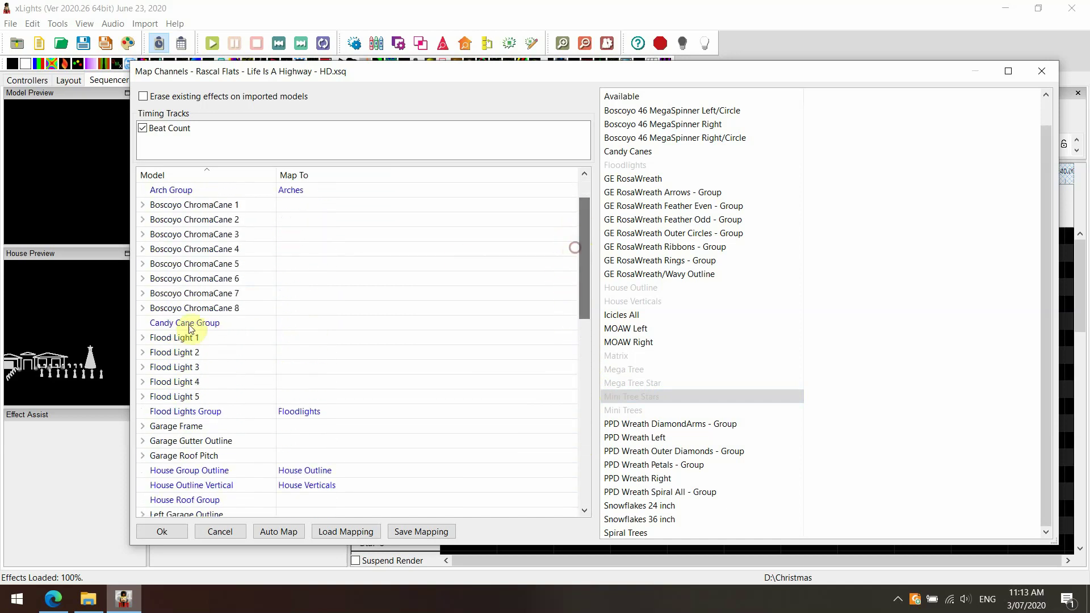
pyautogui.scroll(1, 669, 307)
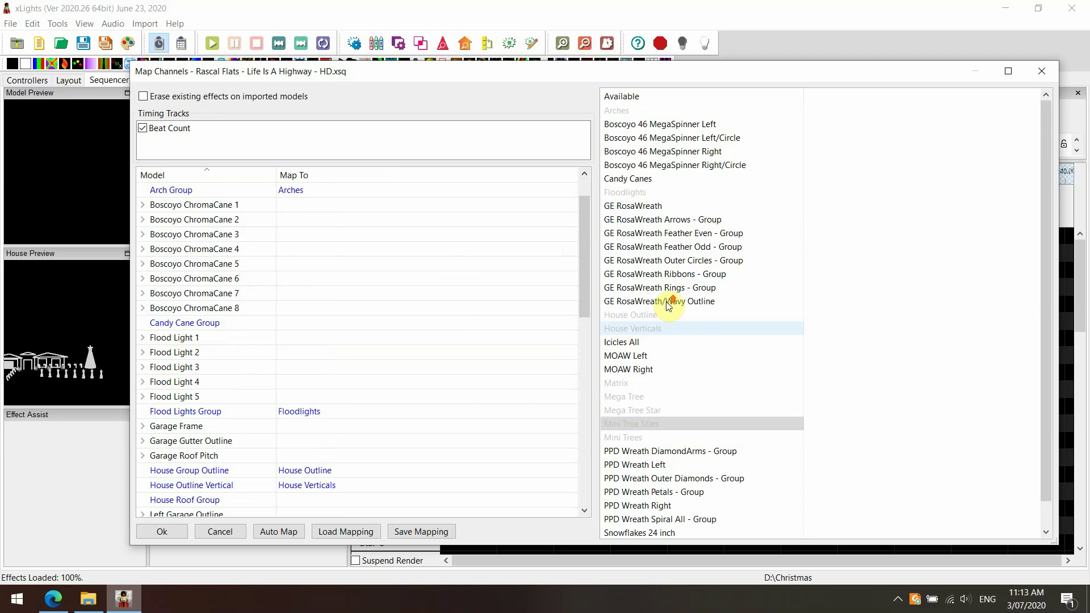
pyautogui.click(636, 179)
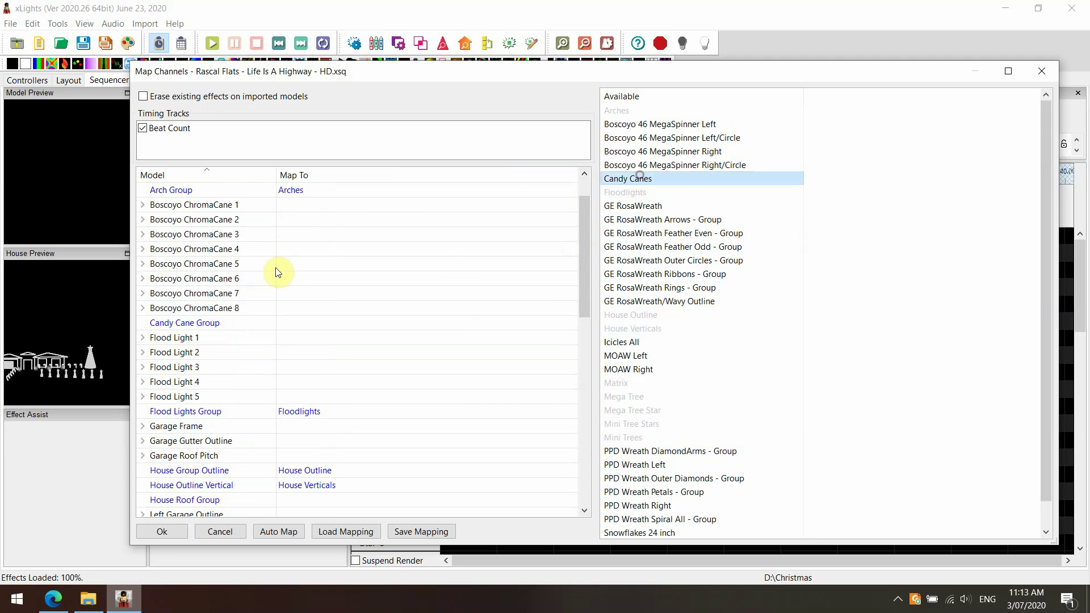
pyautogui.doubleClick(308, 327)
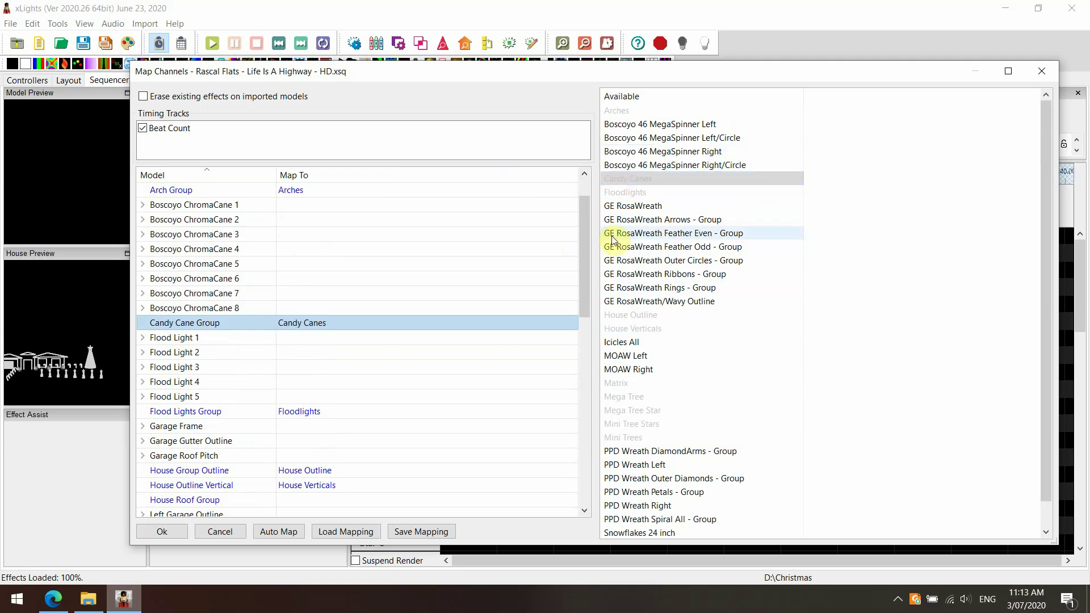
# - Save the channel mapping as RGB Sequences in the Christmas\Imported folder
pyautogui.scroll(-1, 689, 365)
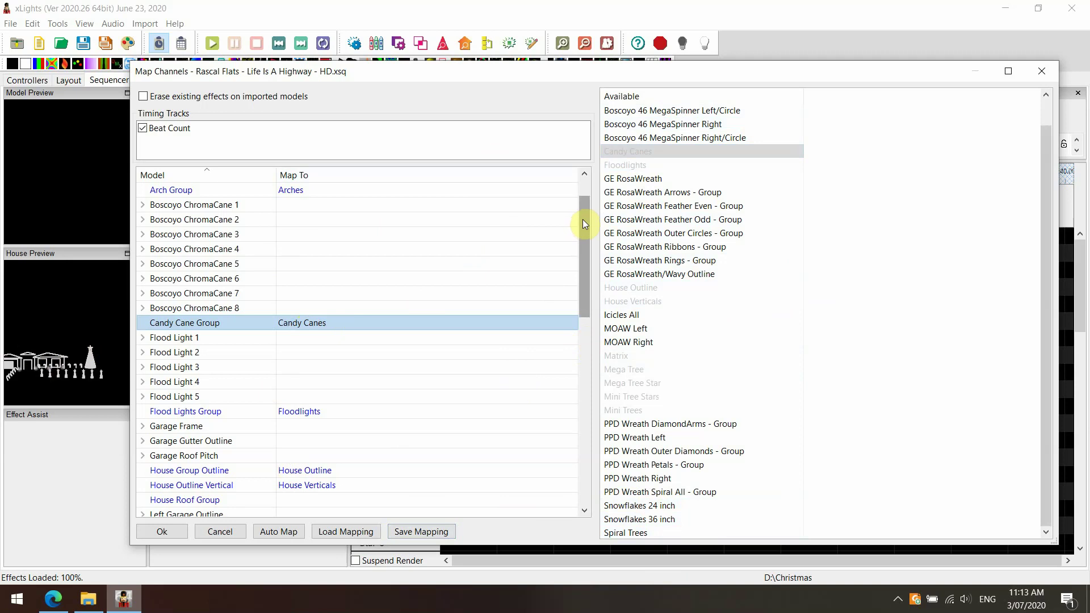
pyautogui.scroll(-3, 579, 250)
pyautogui.scroll(4, 587, 241)
pyautogui.moveTo(587, 241); pyautogui.dragTo(603, 277)
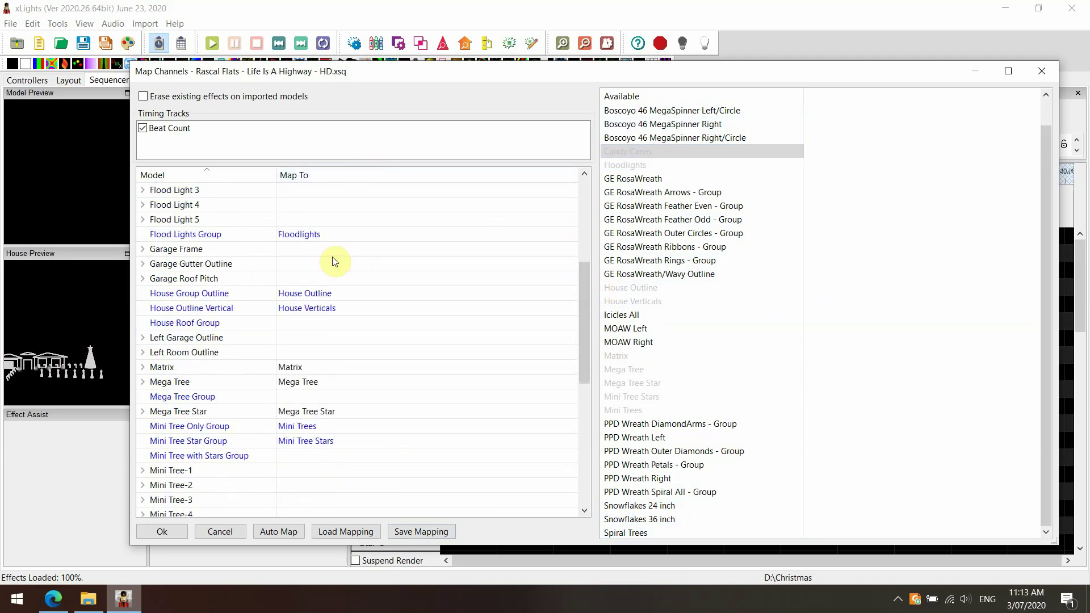
pyautogui.click(422, 533)
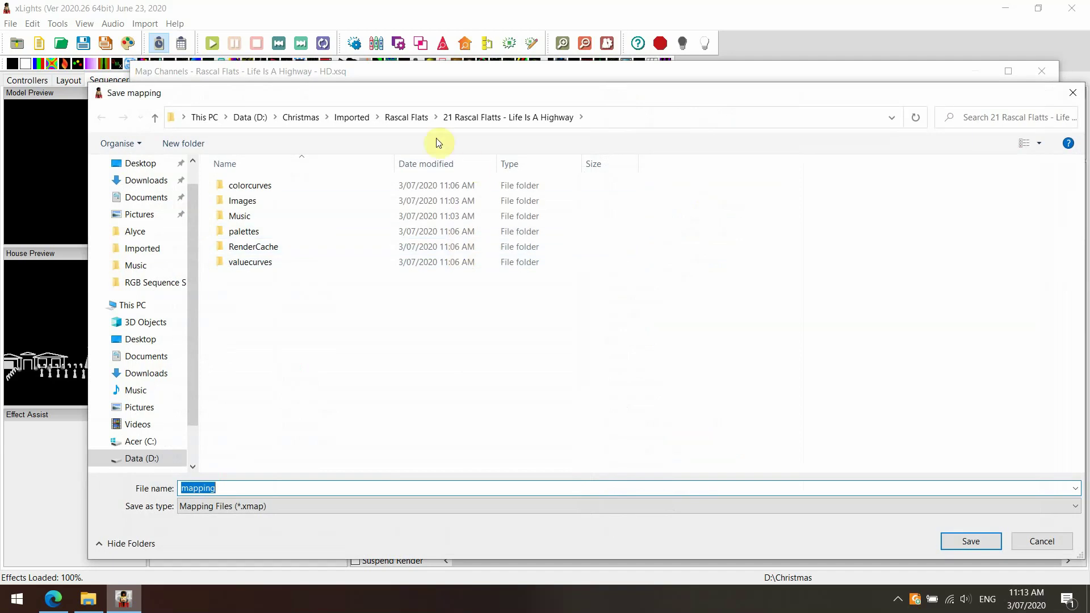
pyautogui.click(354, 117)
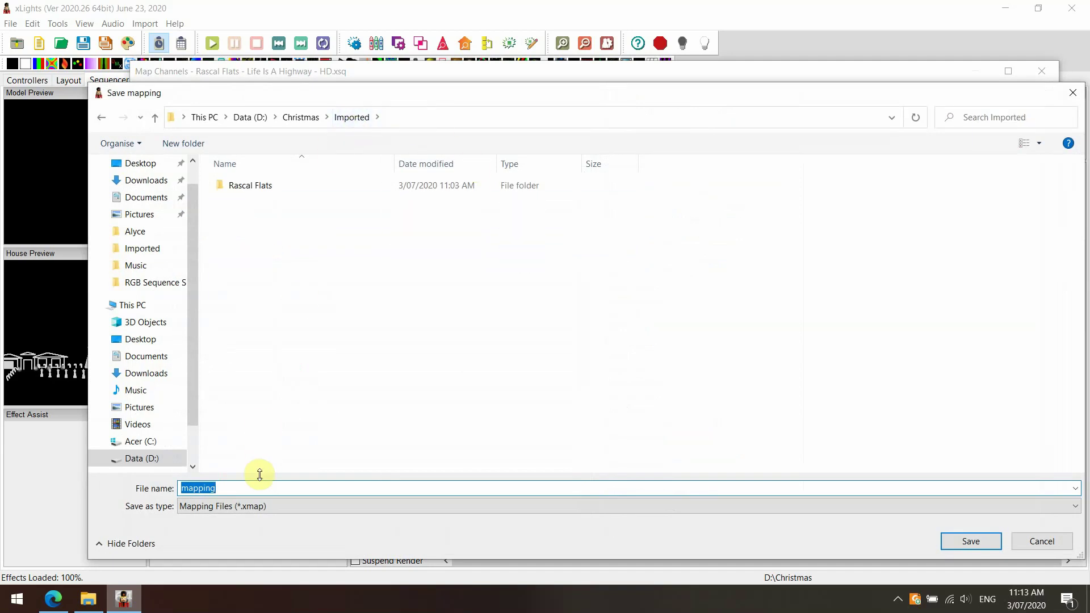
pyautogui.moveTo(226, 488); pyautogui.dragTo(163, 490)
pyautogui.write('RGB Sequences')
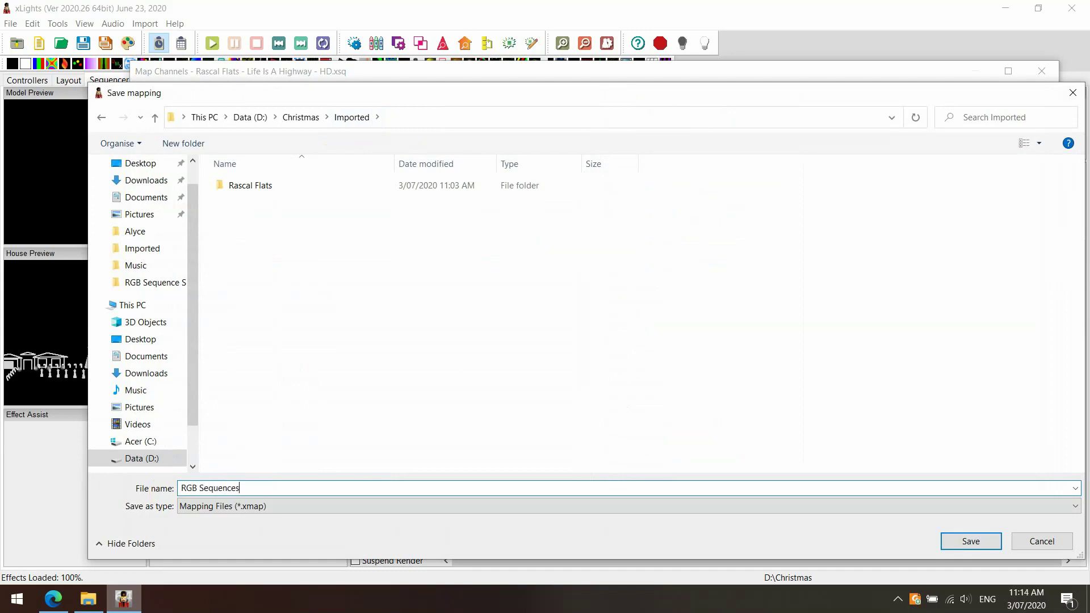
pyautogui.click(972, 542)
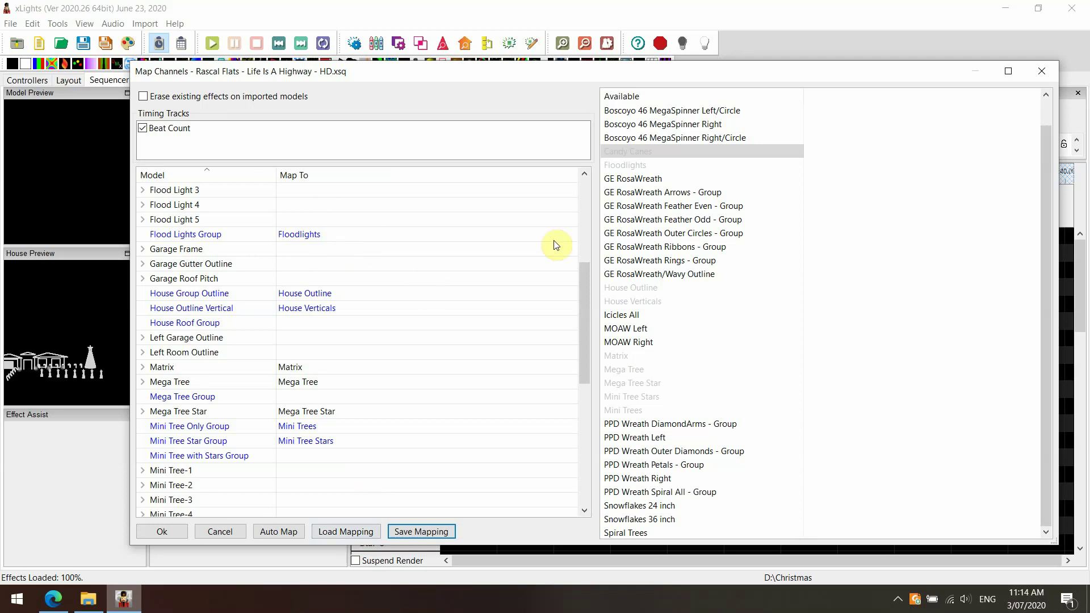
# - Accept the channel mapping to import the mapped effects into the new sequence
pyautogui.moveTo(585, 315); pyautogui.dragTo(591, 250)
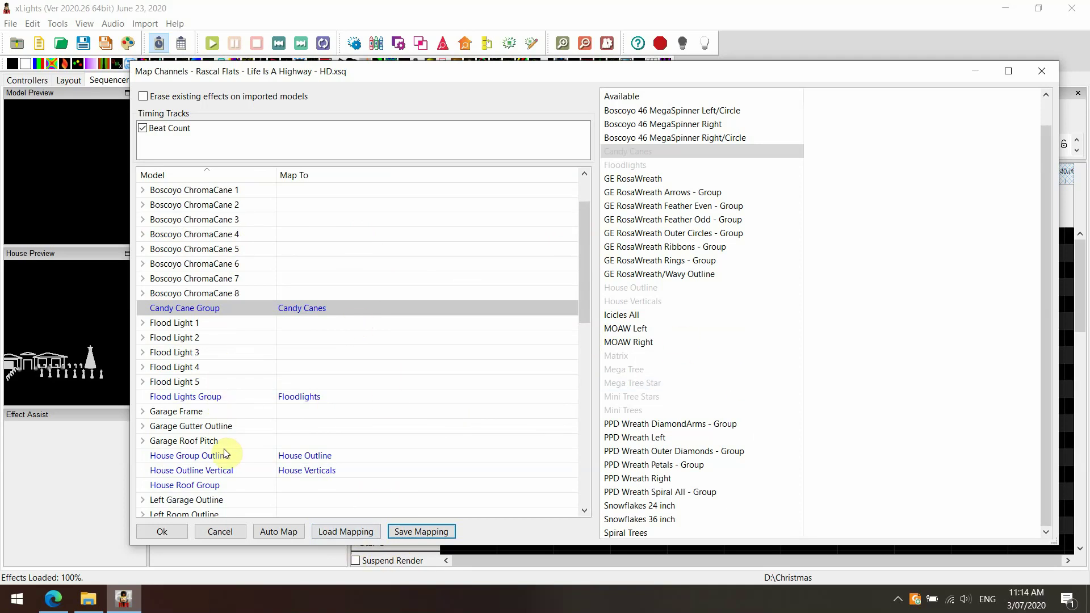
pyautogui.click(179, 533)
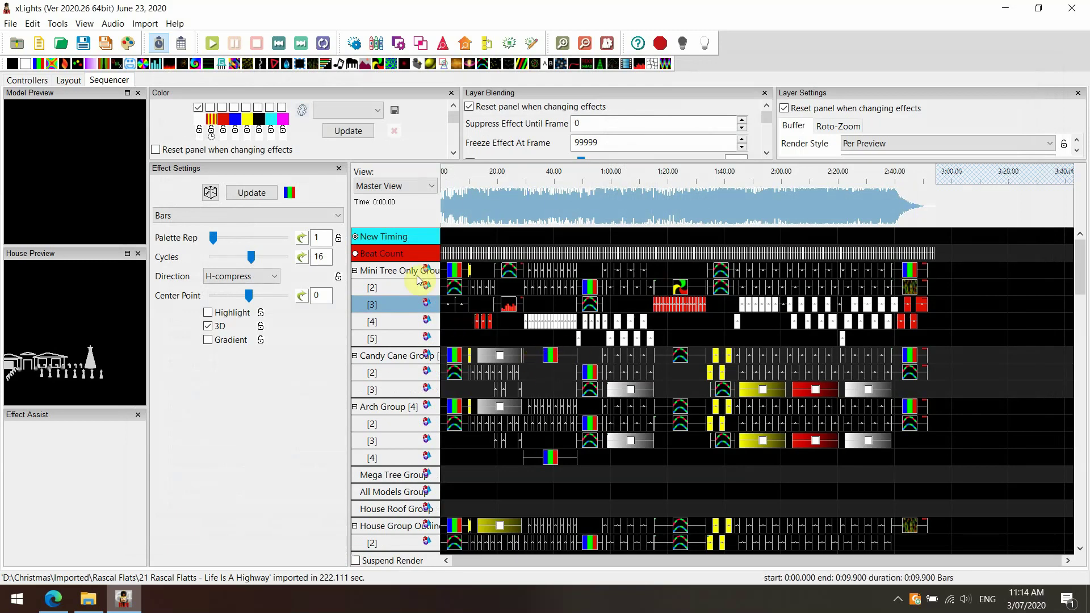
pyautogui.click(512, 306)
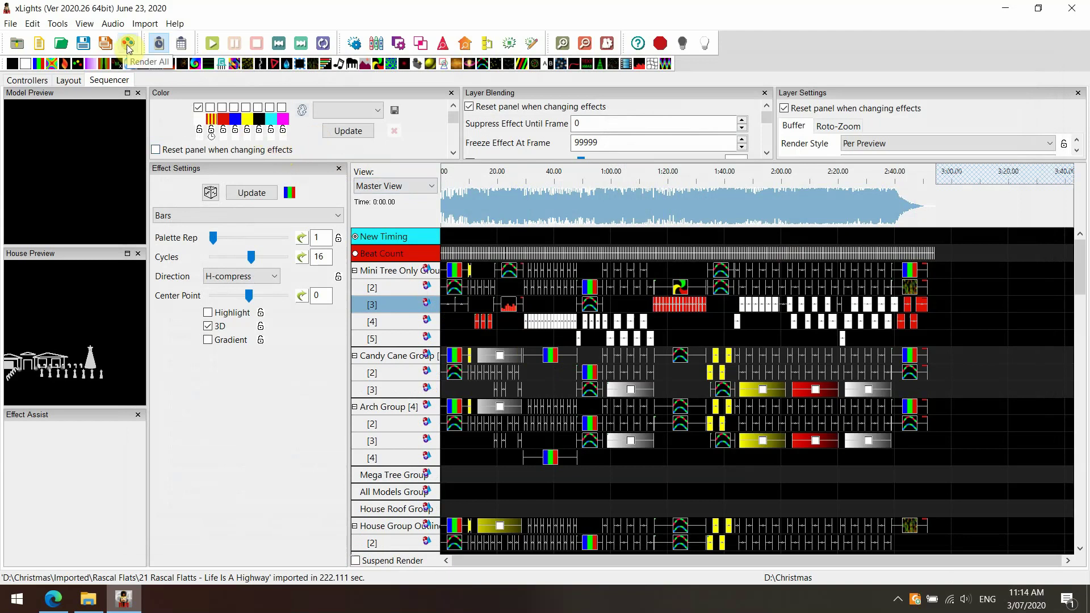
# - Render all effects in the imported sequence
pyautogui.click(69, 80)
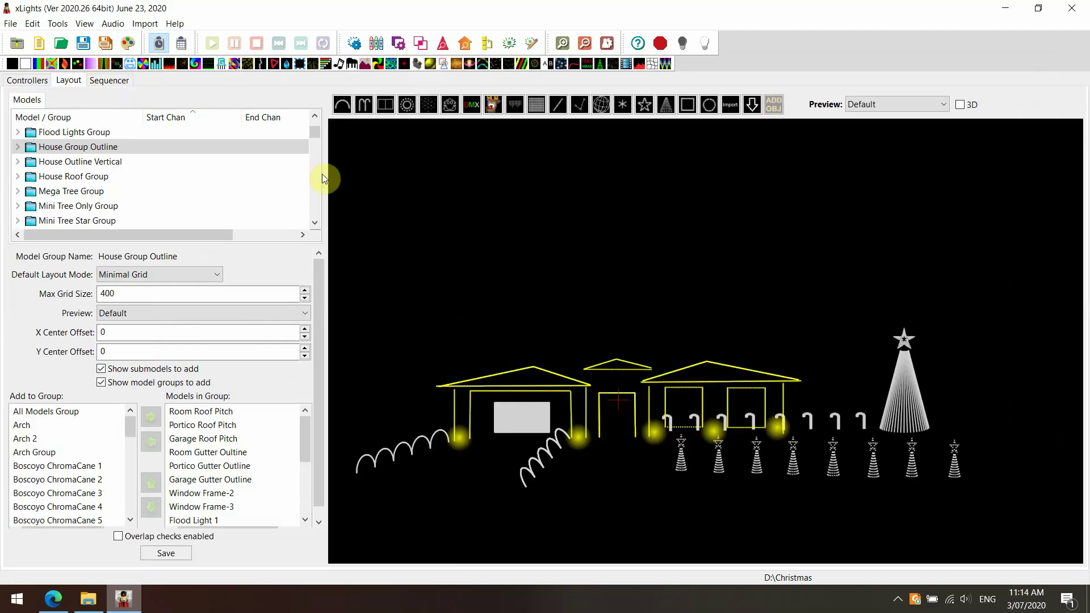
pyautogui.click(111, 81)
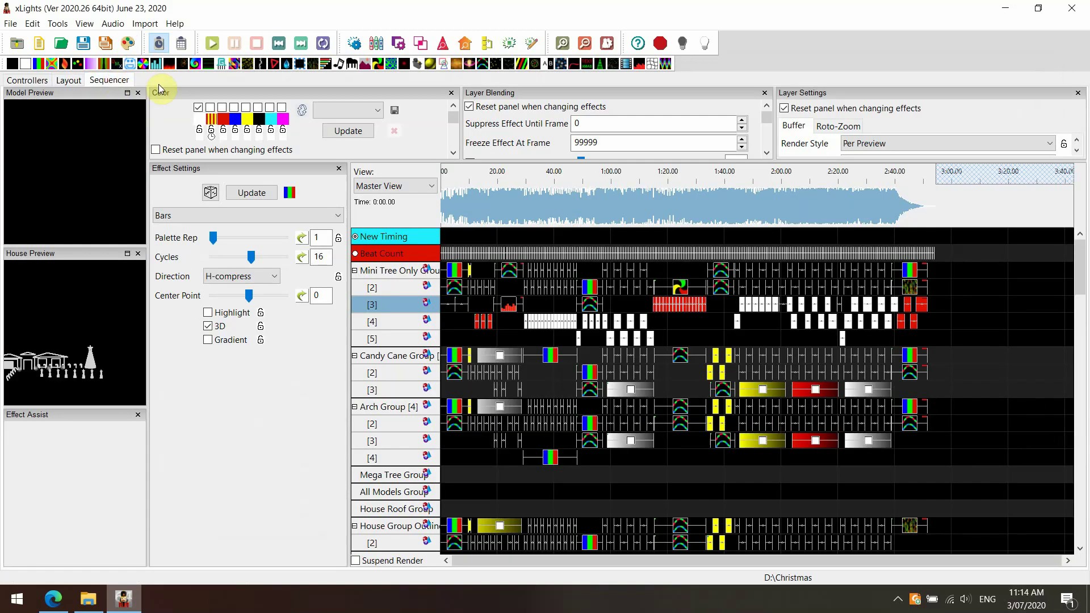
pyautogui.click(127, 45)
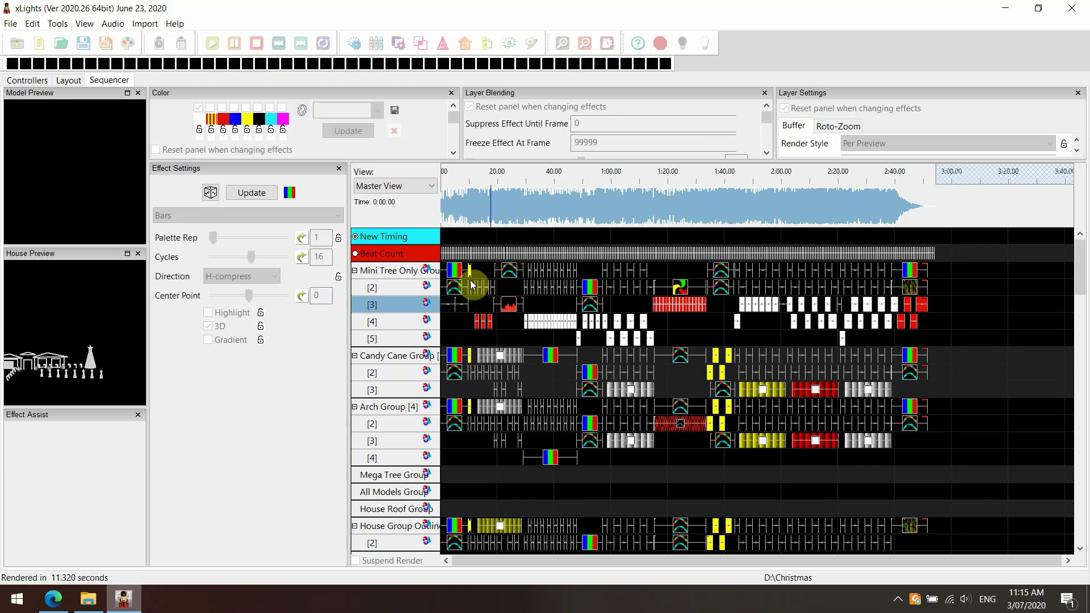
# - Save the sequence as Rascal Flats in the Christmas show folder
pyautogui.click(10, 23)
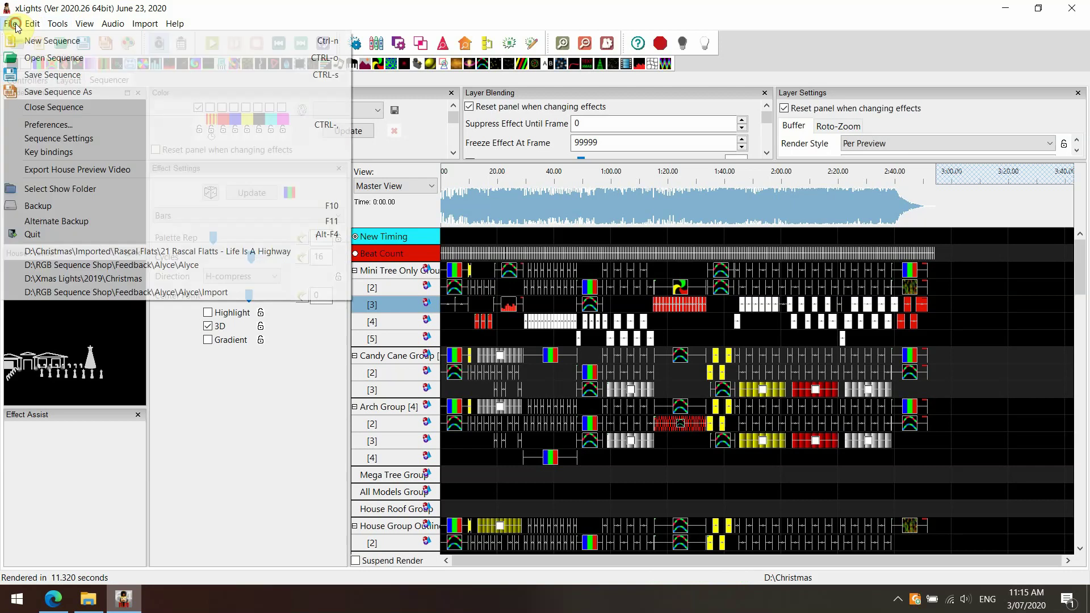
pyautogui.click(107, 95)
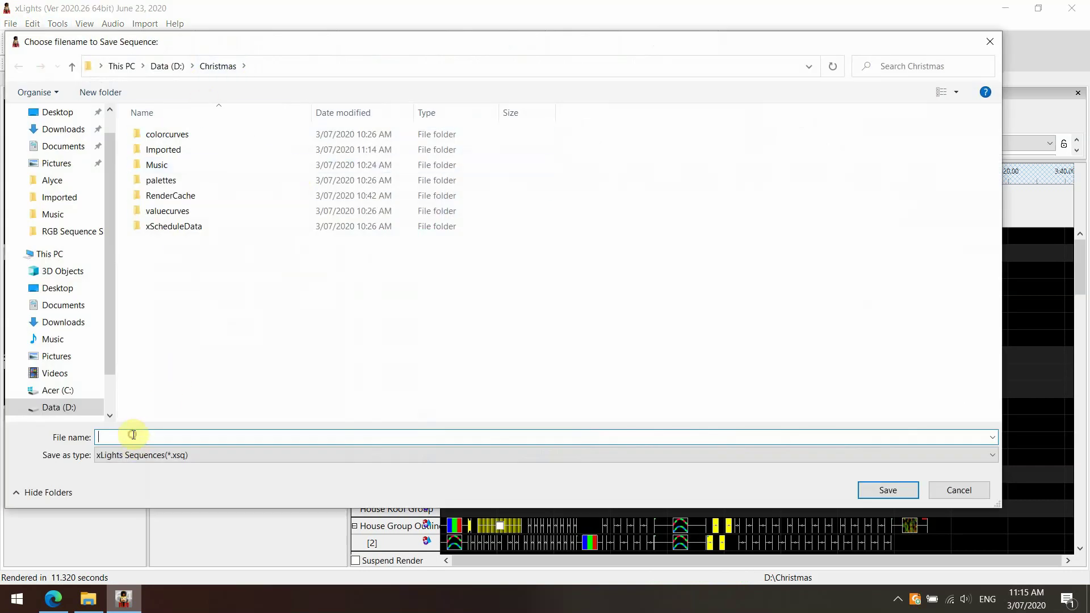
pyautogui.write('Rascal Flats')
pyautogui.click(904, 492)
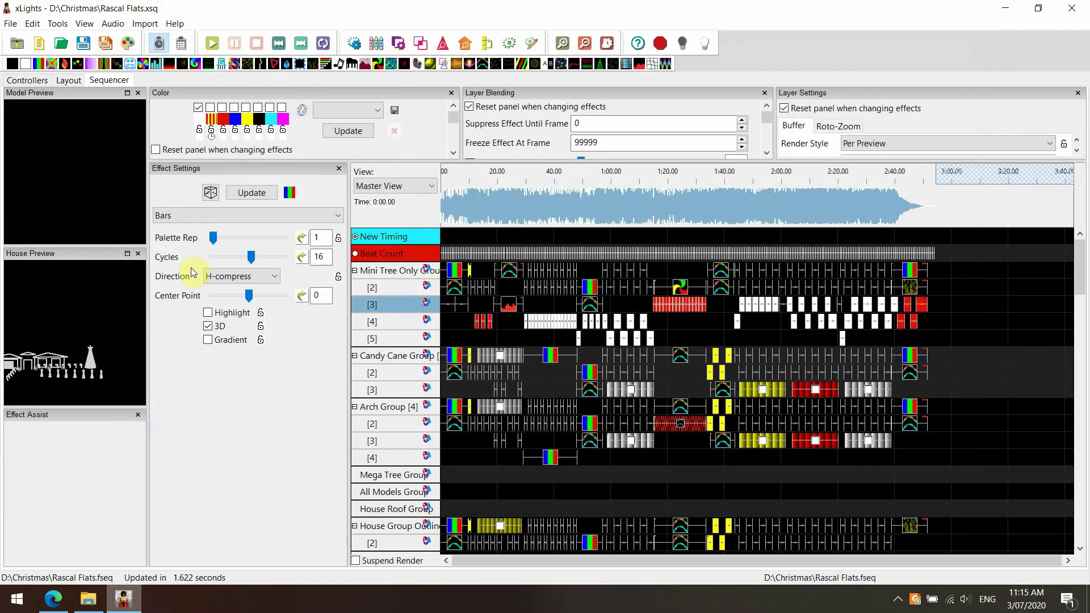
# - Undock the House Preview as a floating window over the sequencer
pyautogui.click(96, 259)
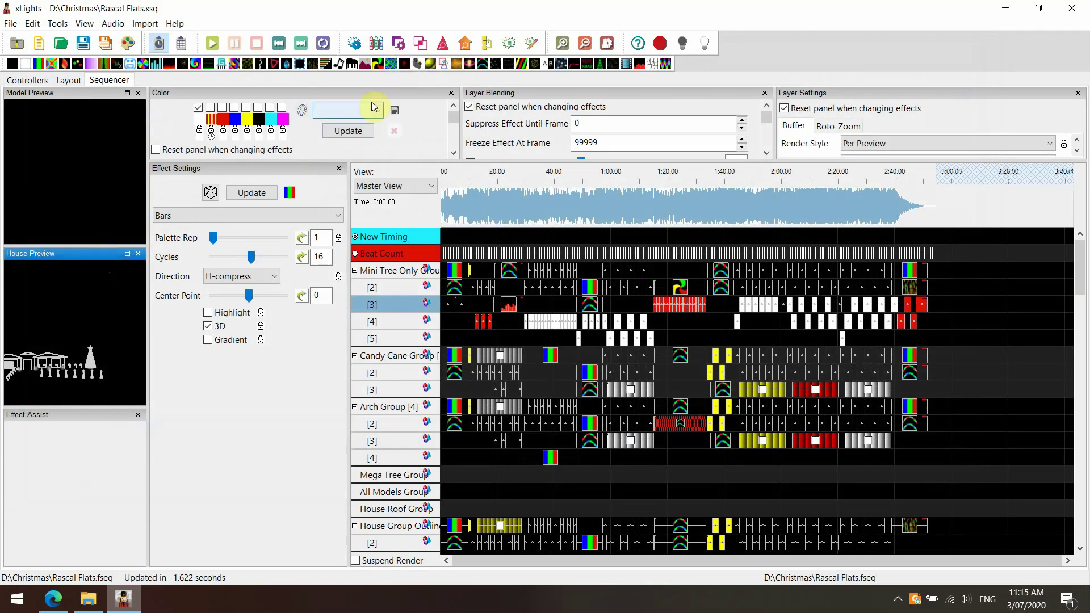
pyautogui.click(467, 44)
pyautogui.click(467, 44)
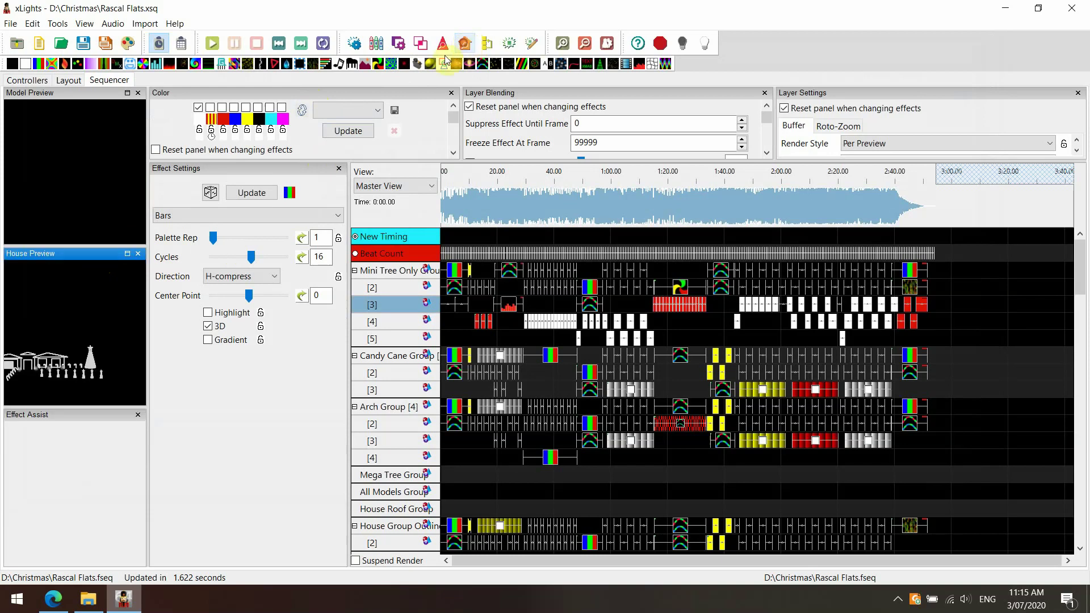
pyautogui.moveTo(75, 257); pyautogui.dragTo(406, 163)
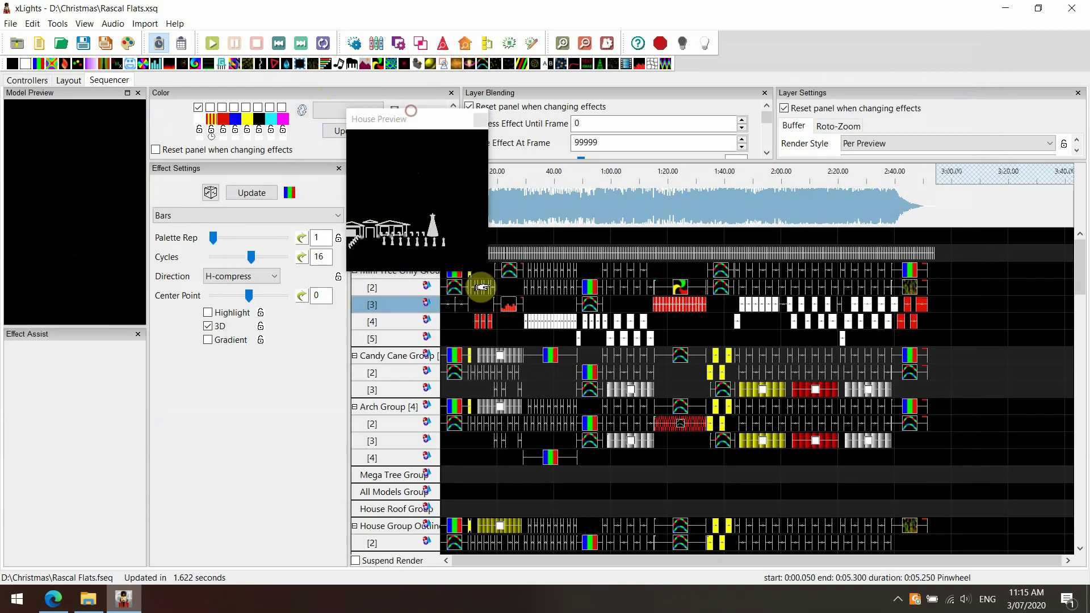
# - Enlarge the floating House Preview and reposition it so the whole house layout is shown large over the sequencer
pyautogui.moveTo(486, 273); pyautogui.dragTo(1017, 539)
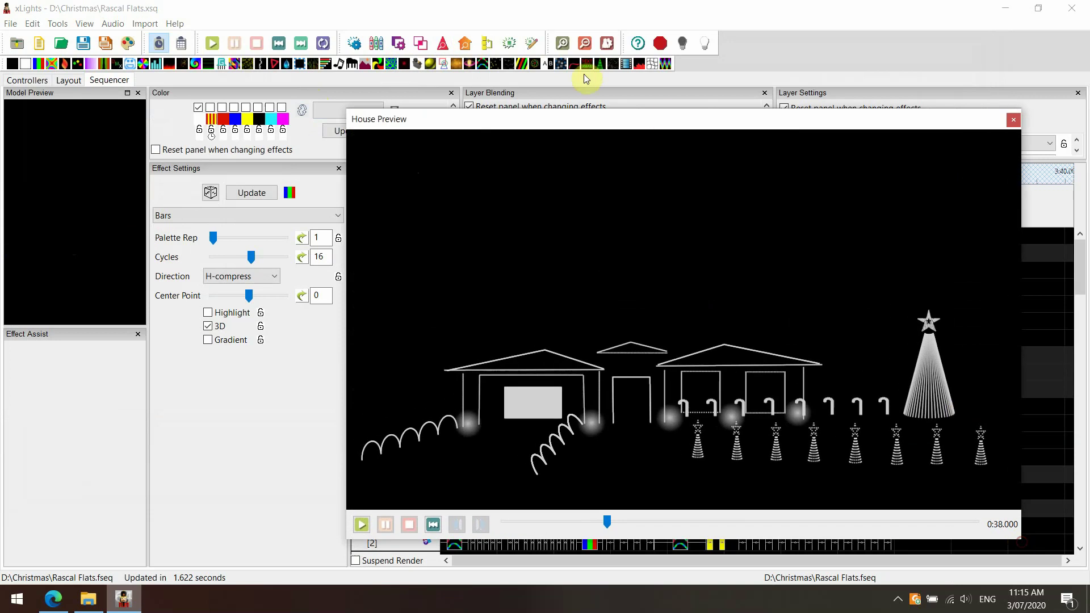
pyautogui.moveTo(596, 116); pyautogui.dragTo(495, 87)
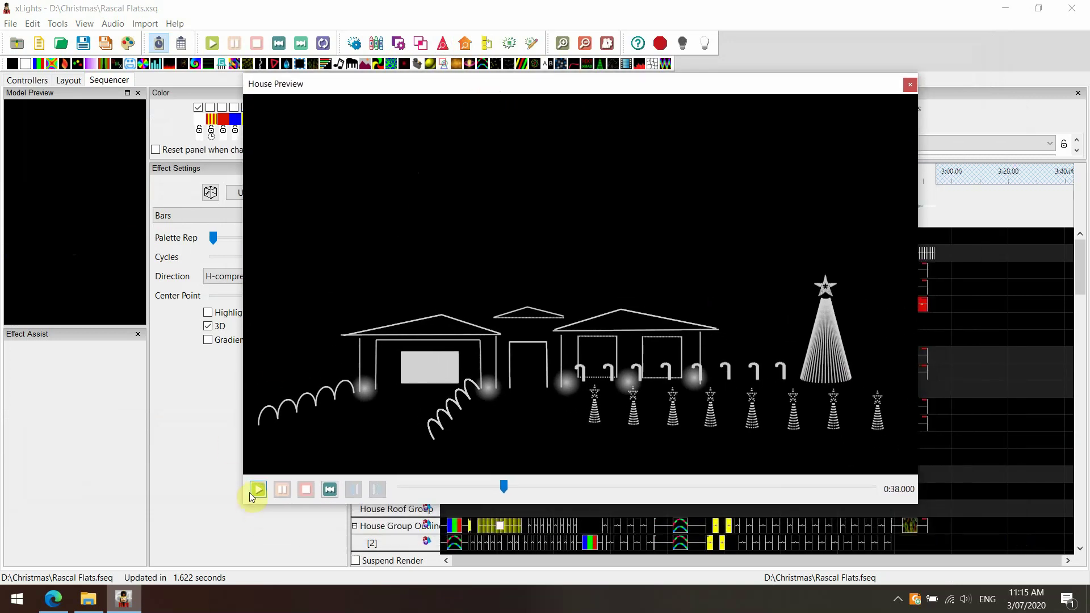
pyautogui.moveTo(244, 504); pyautogui.dragTo(67, 551)
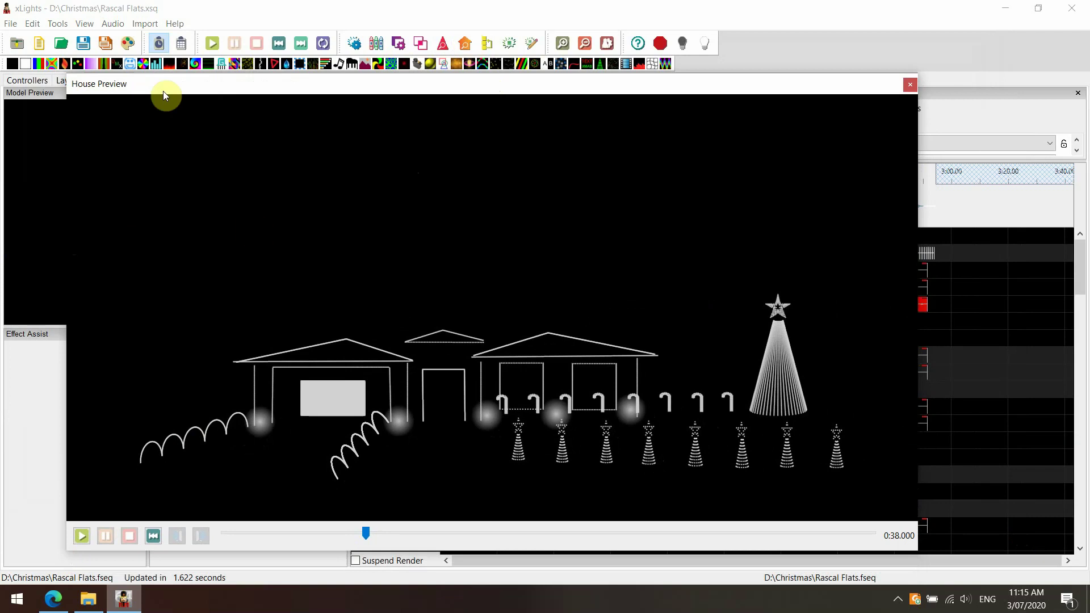
# - Play the Rascal Flats sequence from the start in the House Preview, pause it at about 27 seconds, and close the preview
pyautogui.click(111, 24)
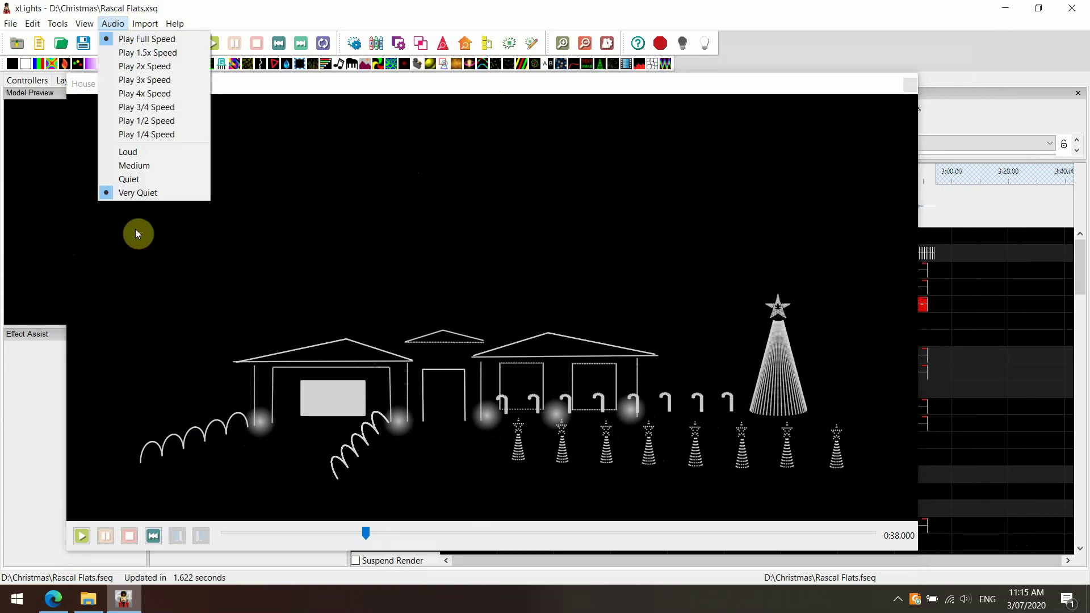
pyautogui.click(190, 270)
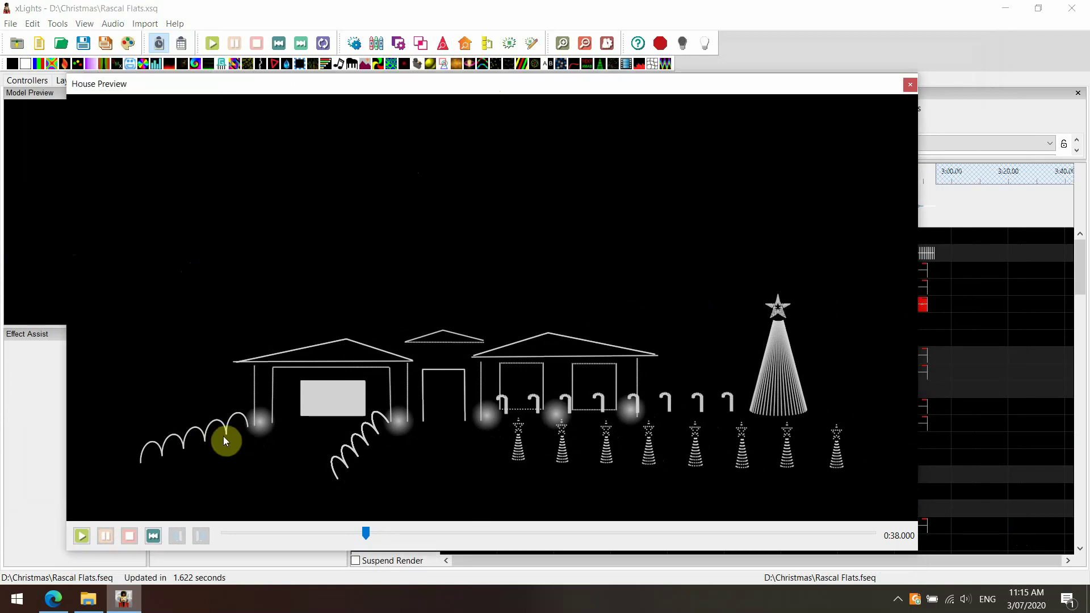
pyautogui.click(153, 537)
pyautogui.click(80, 538)
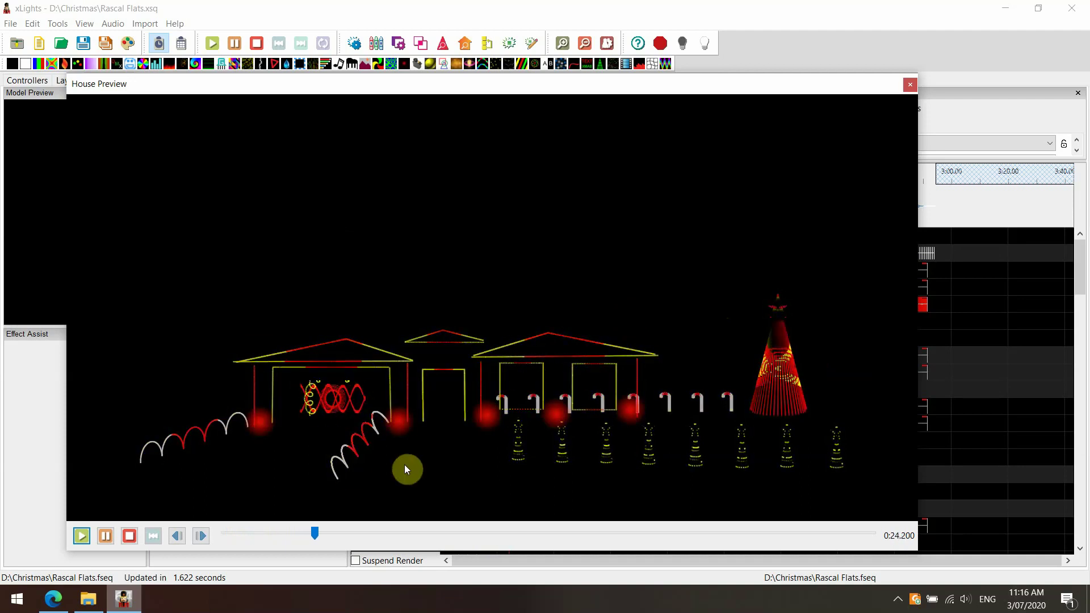
pyautogui.click(107, 536)
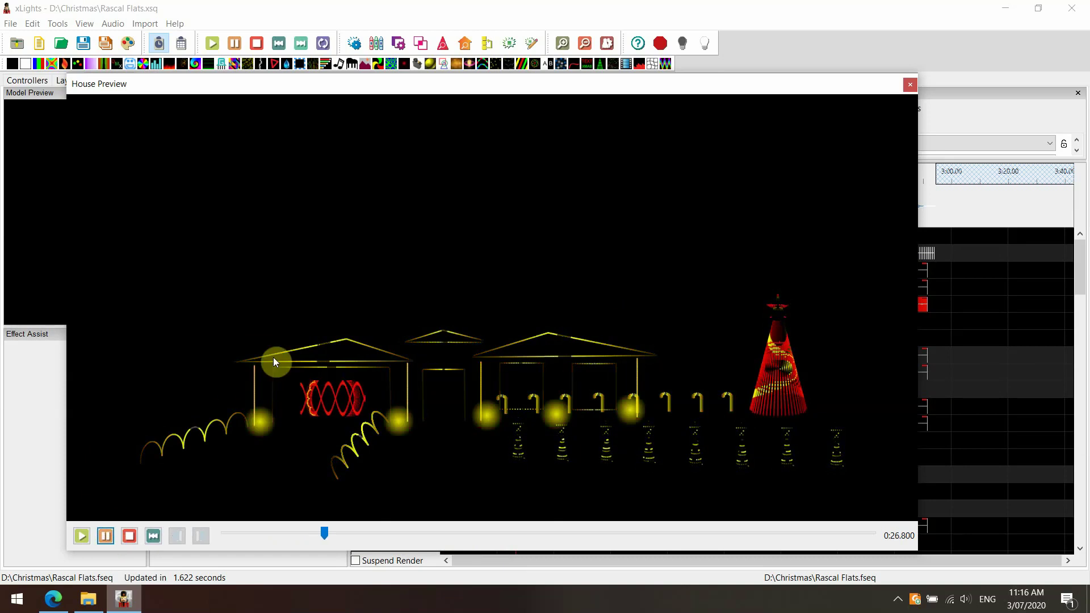
pyautogui.click(910, 85)
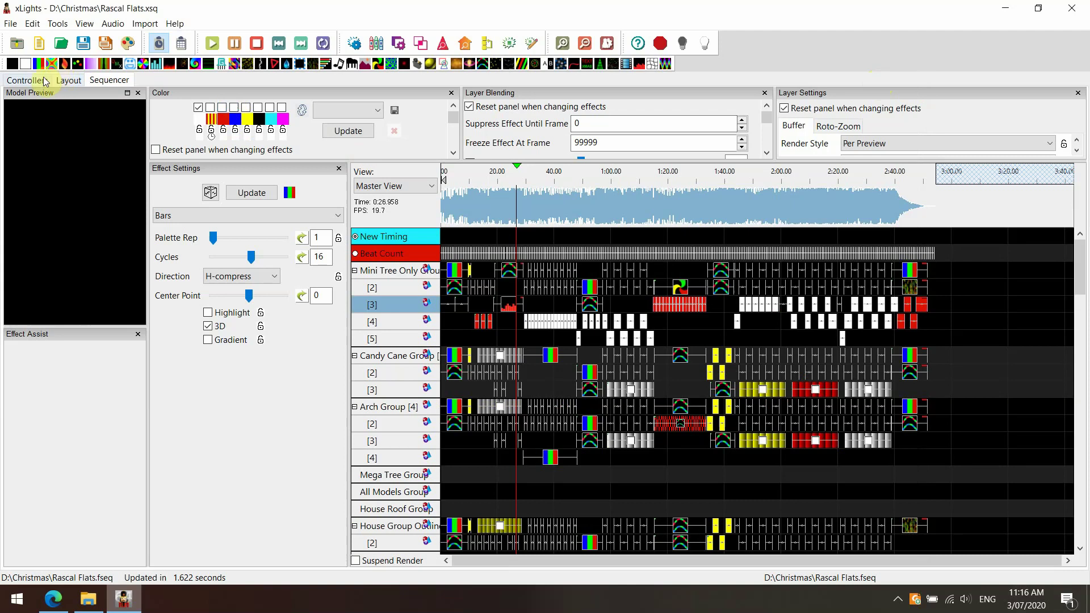
# - Switch to File Explorer and review the Christmas show folder, its Imported and Rascal Flats subfolders, and the extracted Life Is A Highway folder
pyautogui.click(88, 599)
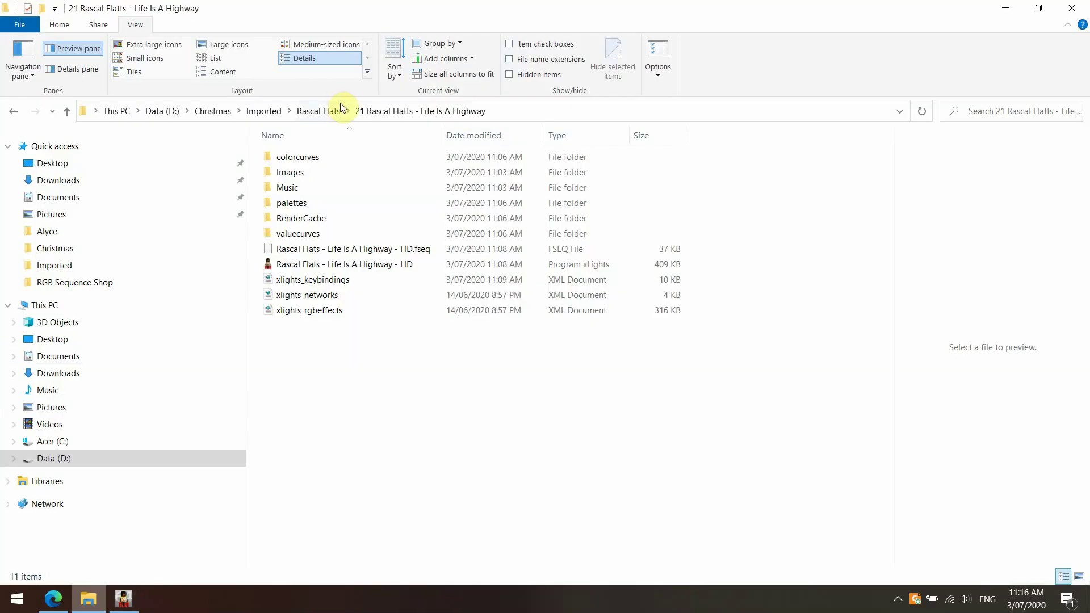
pyautogui.click(264, 111)
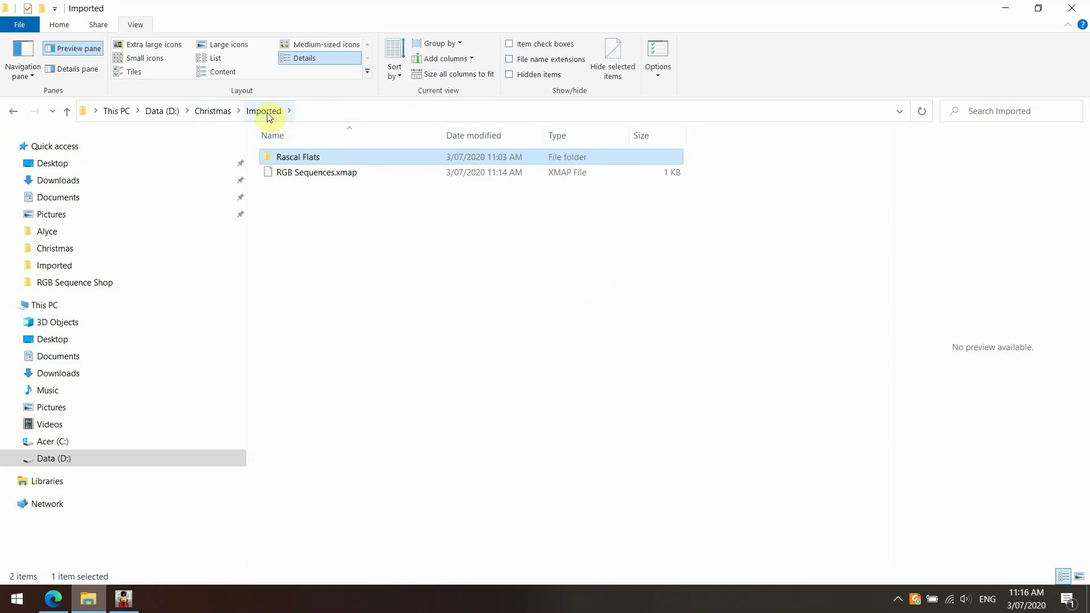
pyautogui.click(208, 113)
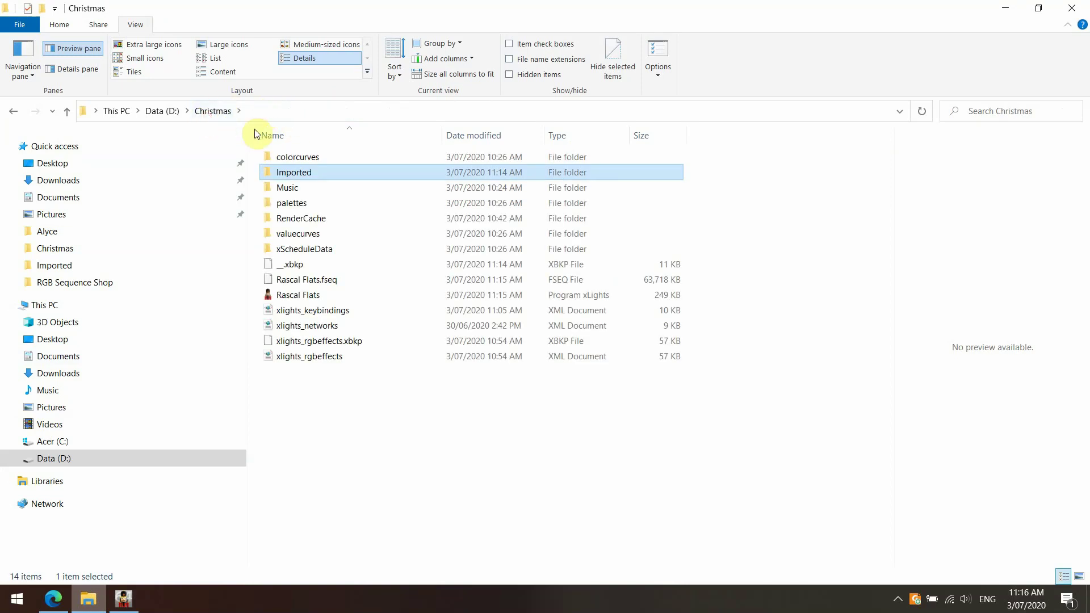
pyautogui.doubleClick(294, 171)
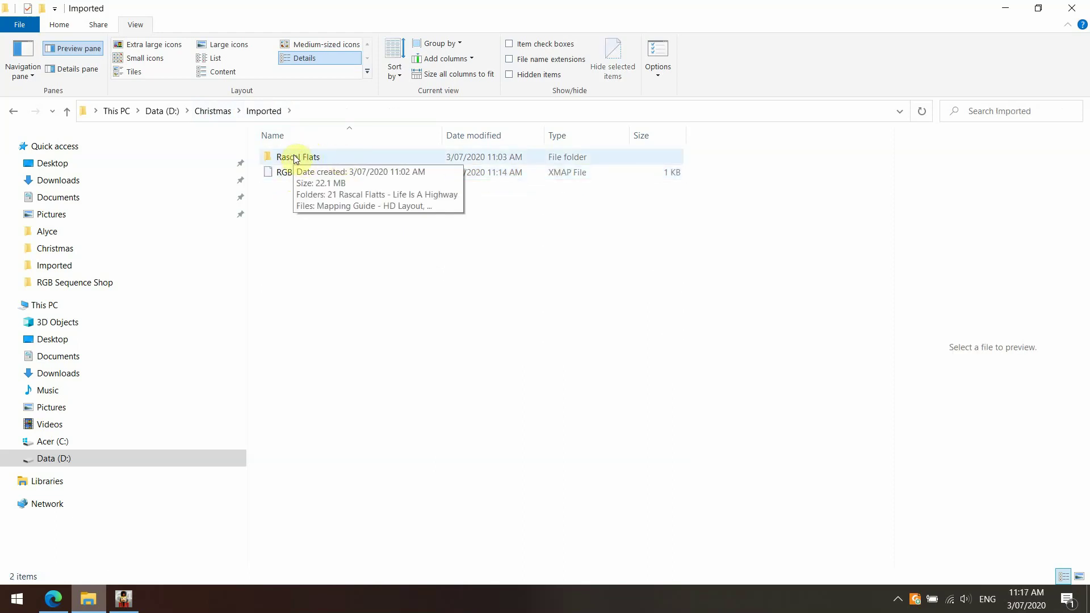
pyautogui.doubleClick(289, 159)
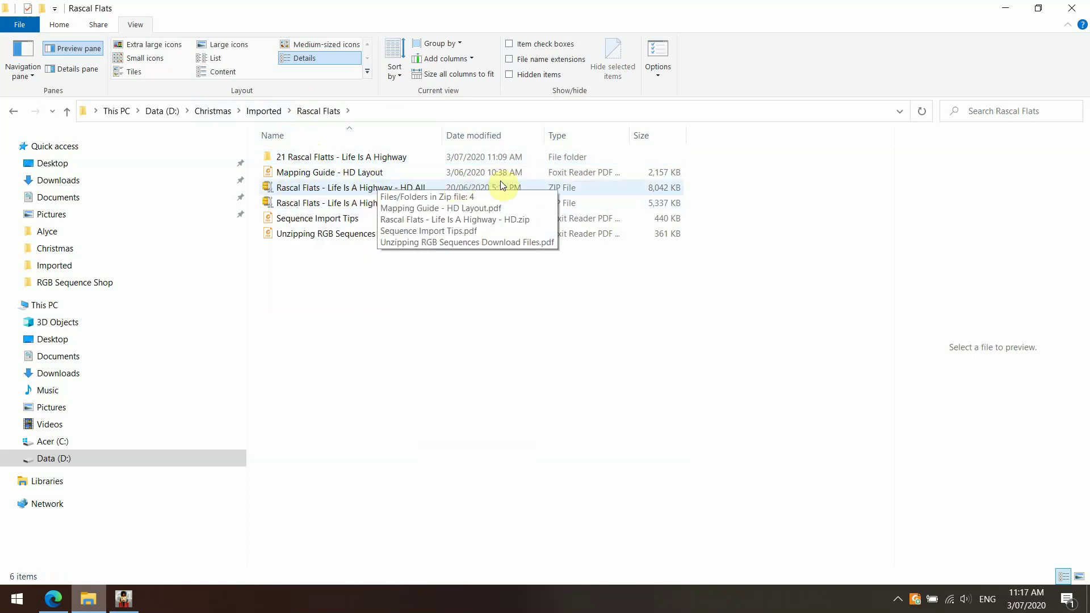
pyautogui.moveTo(309, 208)
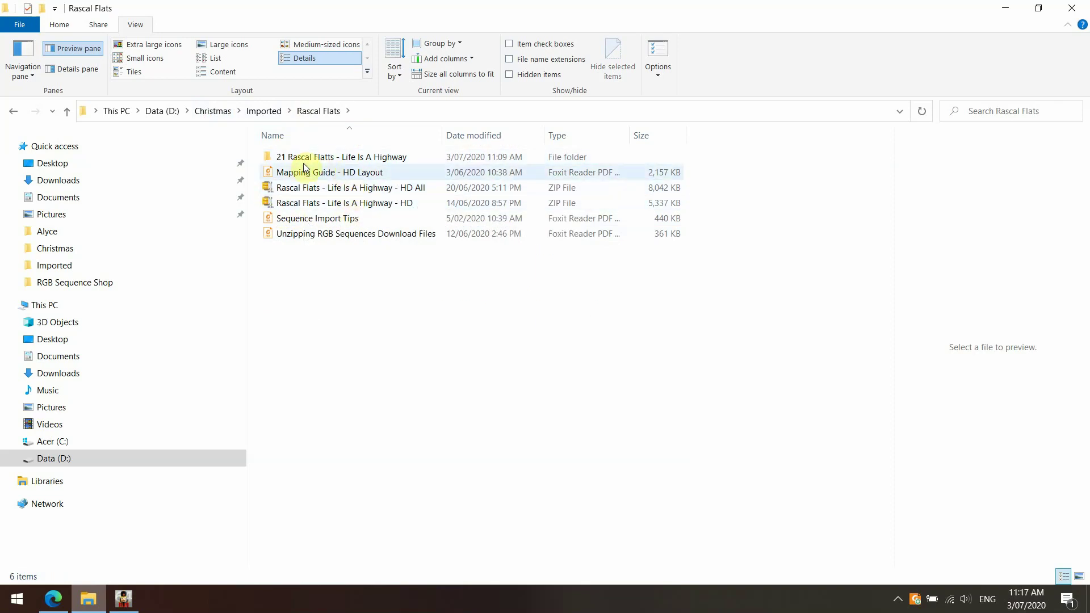
pyautogui.moveTo(301, 180)
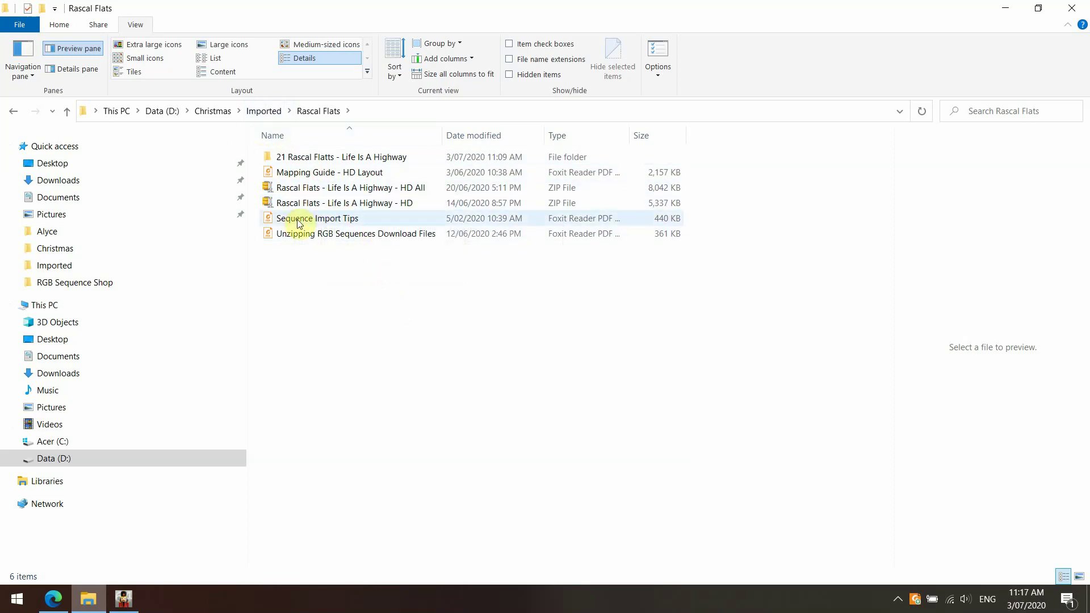
pyautogui.doubleClick(317, 164)
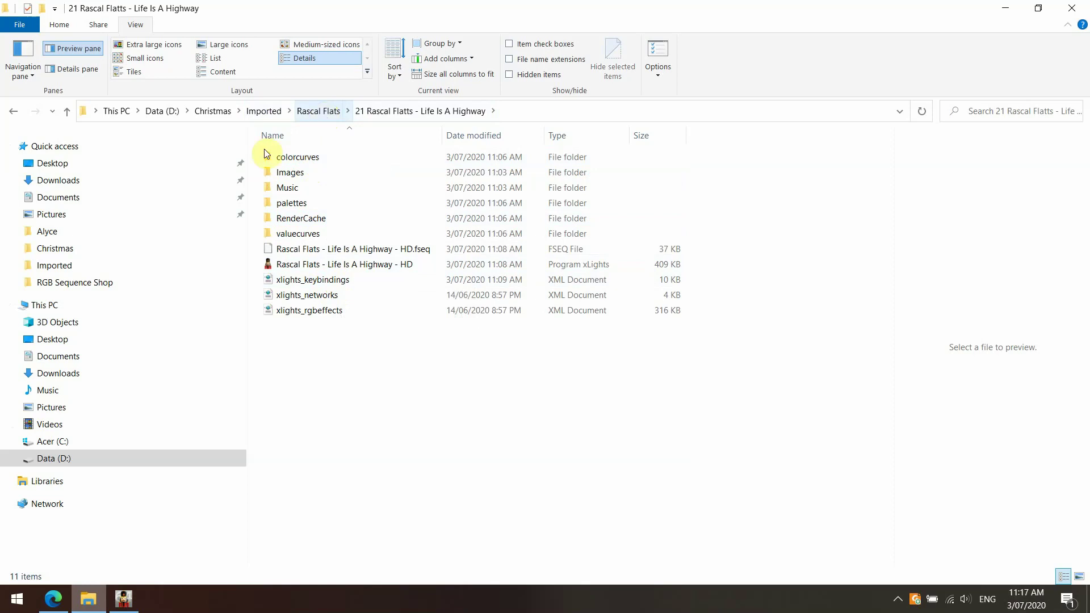
# - Switch to xLights, browse to Imported > Rascal Flats as a temporary show directory, and cancel the folder selection
pyautogui.click(120, 609)
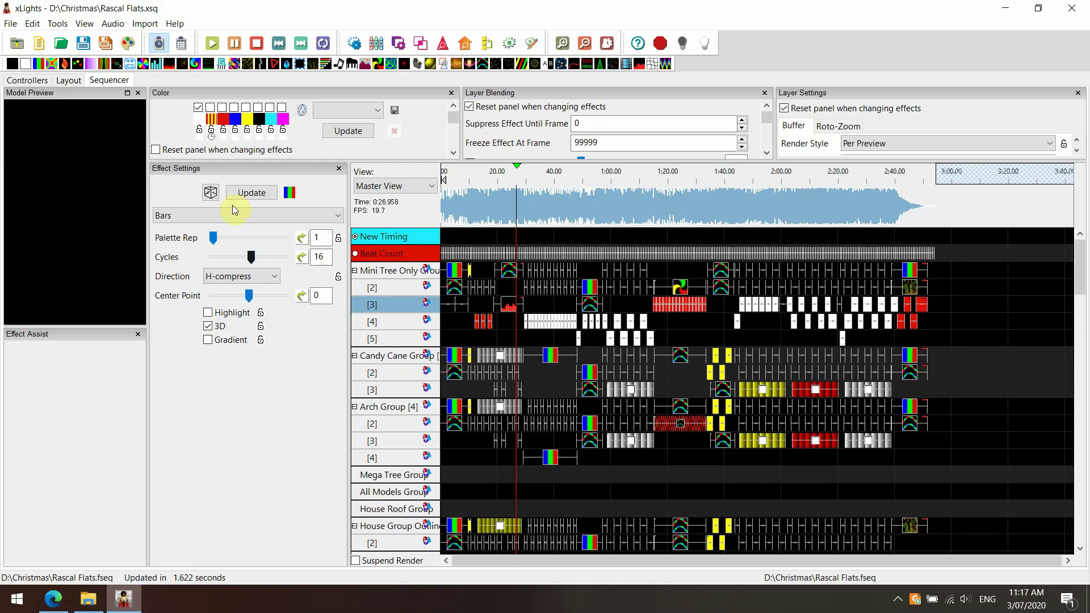
pyautogui.click(36, 80)
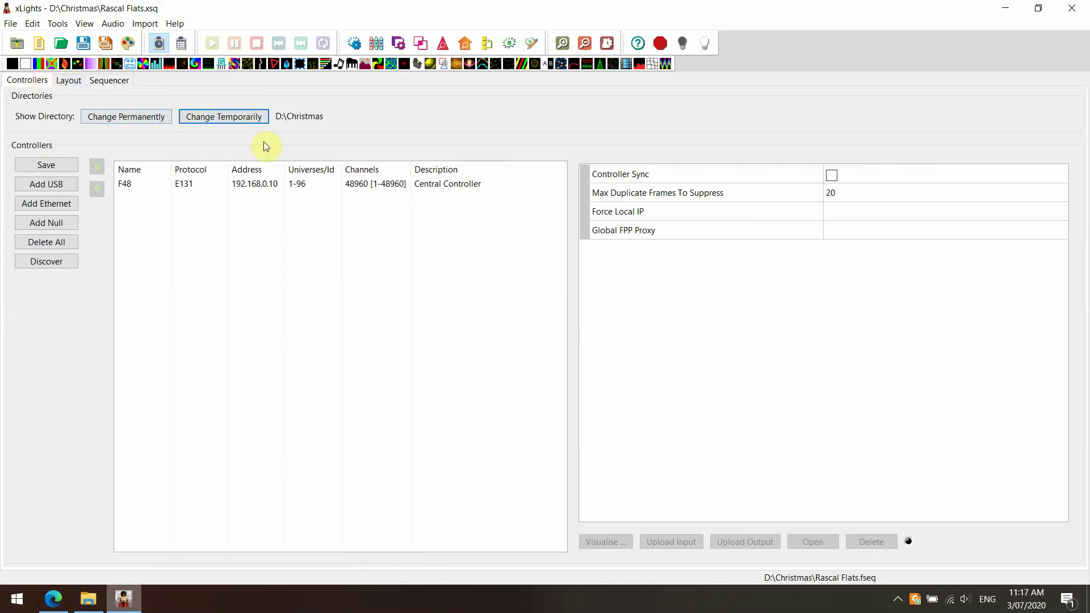
pyautogui.click(260, 122)
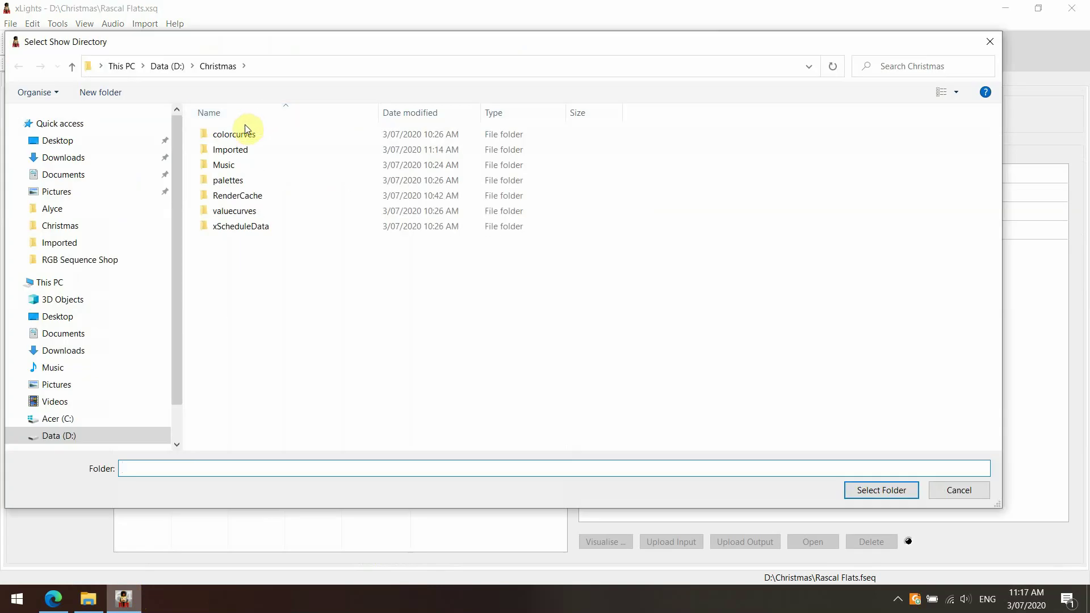
pyautogui.doubleClick(248, 150)
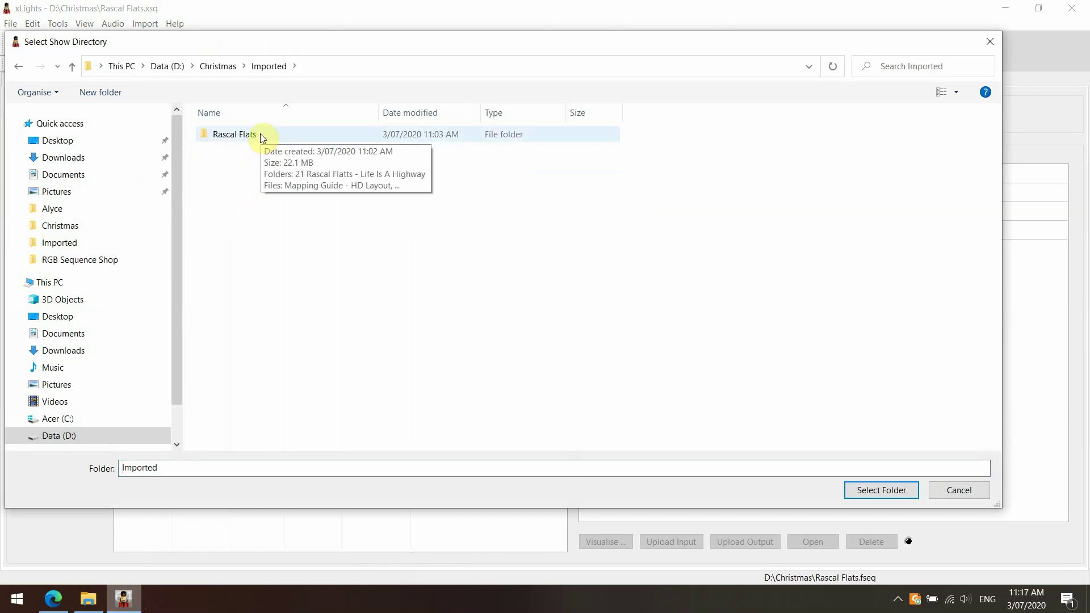
pyautogui.doubleClick(264, 140)
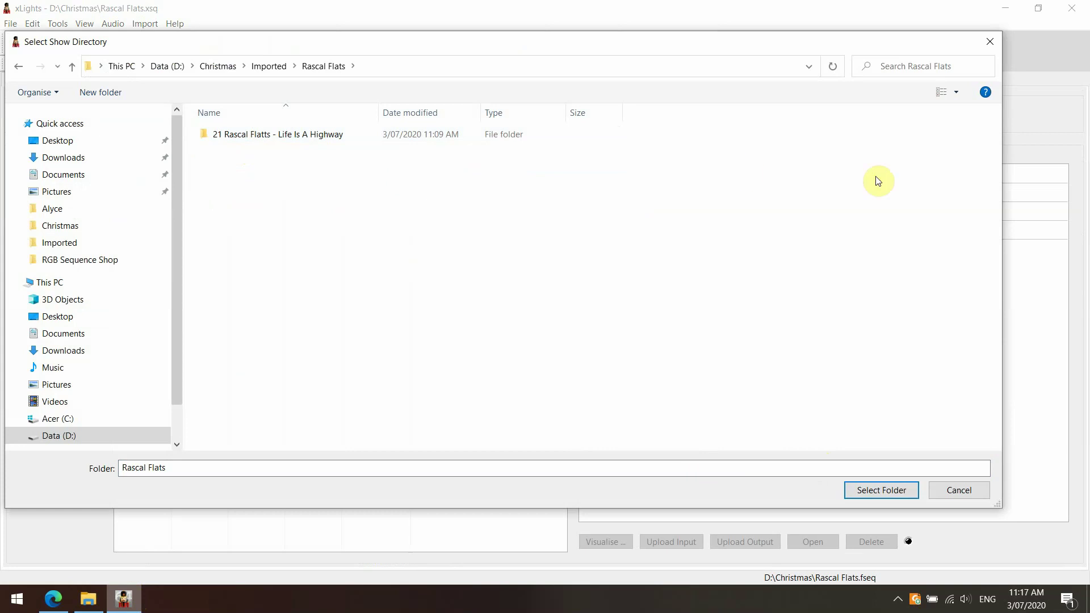
pyautogui.click(951, 492)
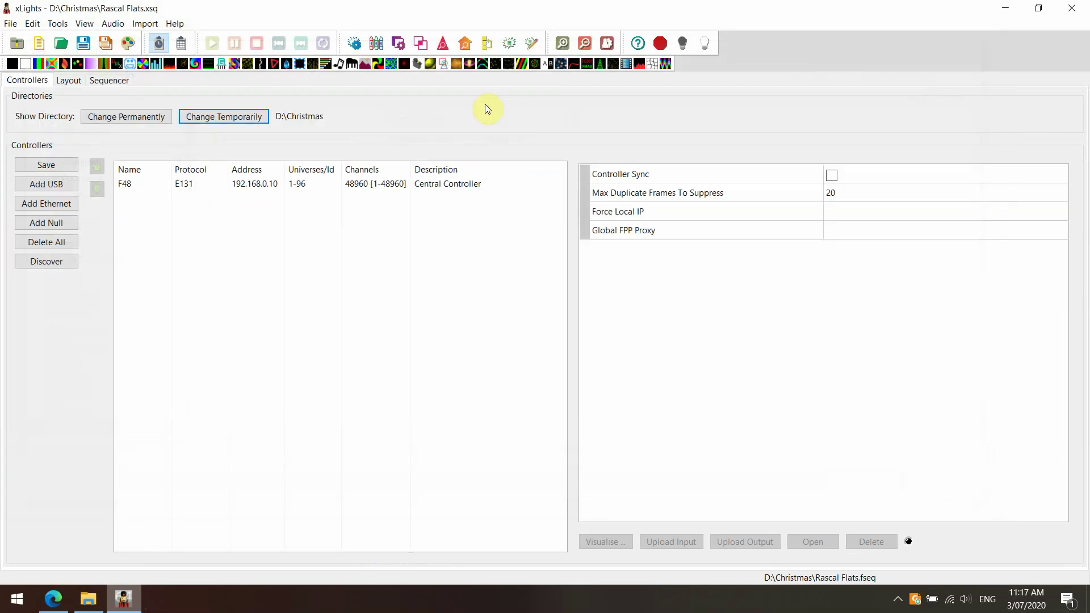